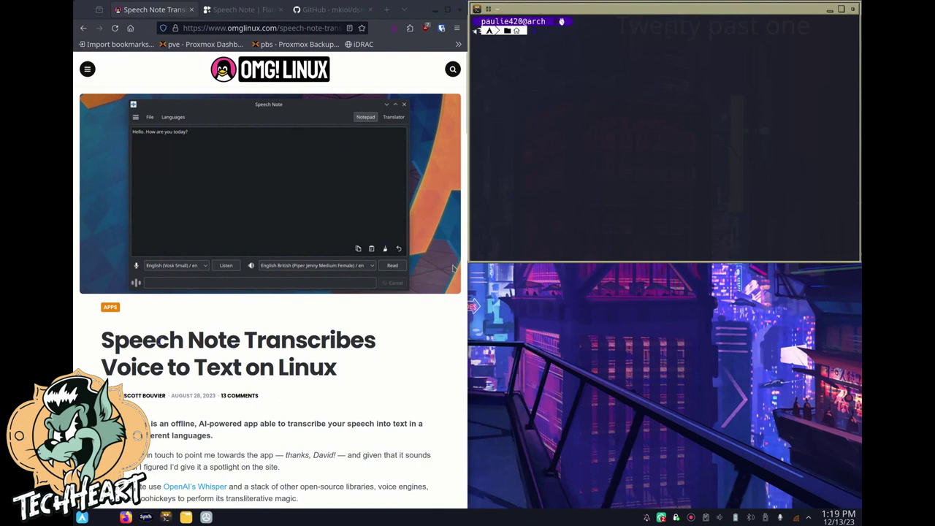
Step: Read the OMG! Linux article on Speech Note, covering its features, offline processing and download size
left_click_drag(100, 340, 332, 358)
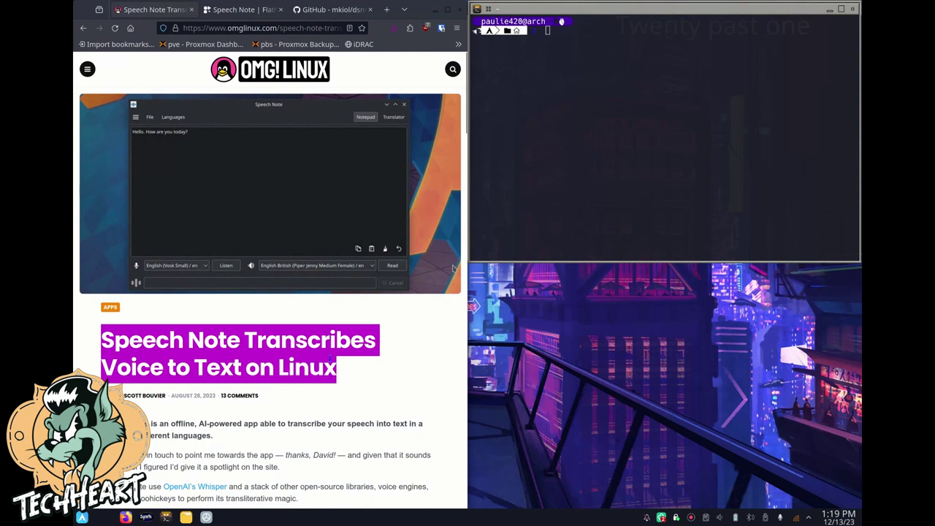
scroll(414, 424, "down", 5)
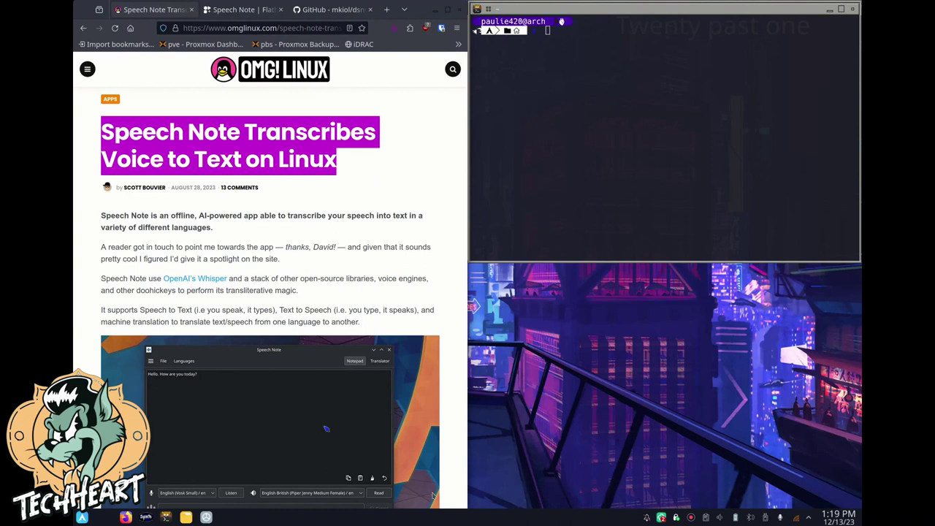
scroll(326, 429, "down", 2)
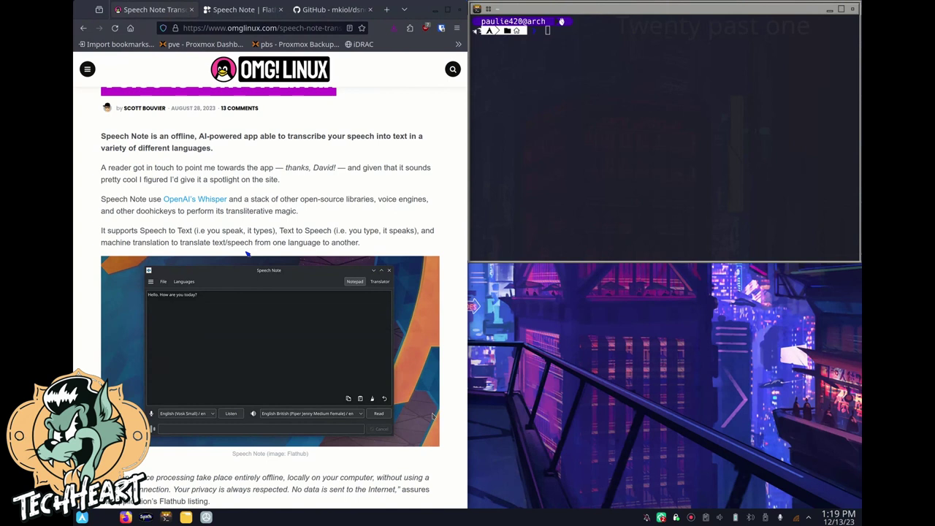
scroll(247, 253, "down", 5)
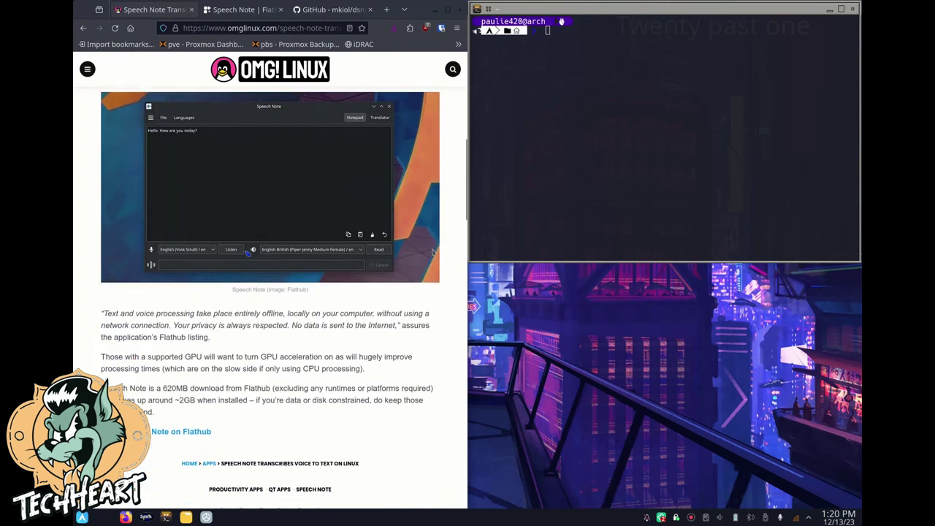
scroll(243, 249, "up", 4)
scroll(245, 250, "up", 1)
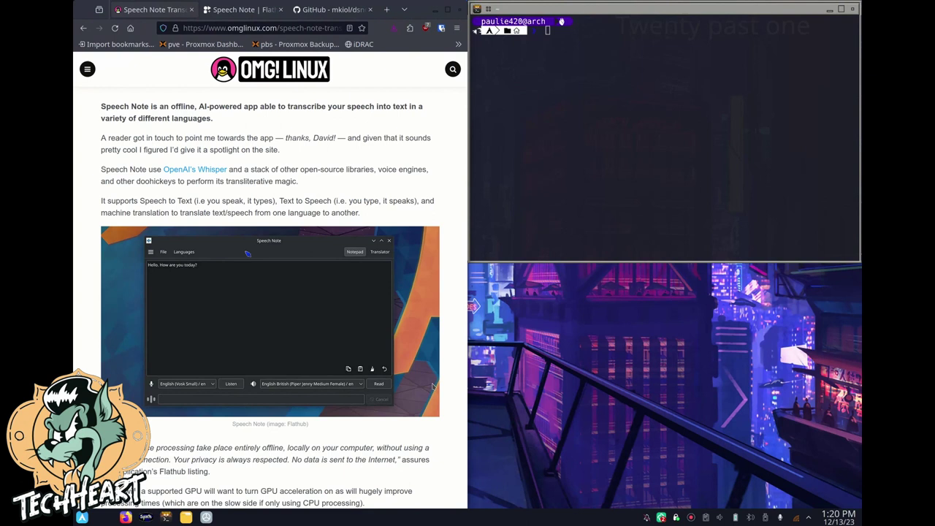
Step: Review the Speech Note page on Flathub, including its screenshot and description
left_click(247, 9)
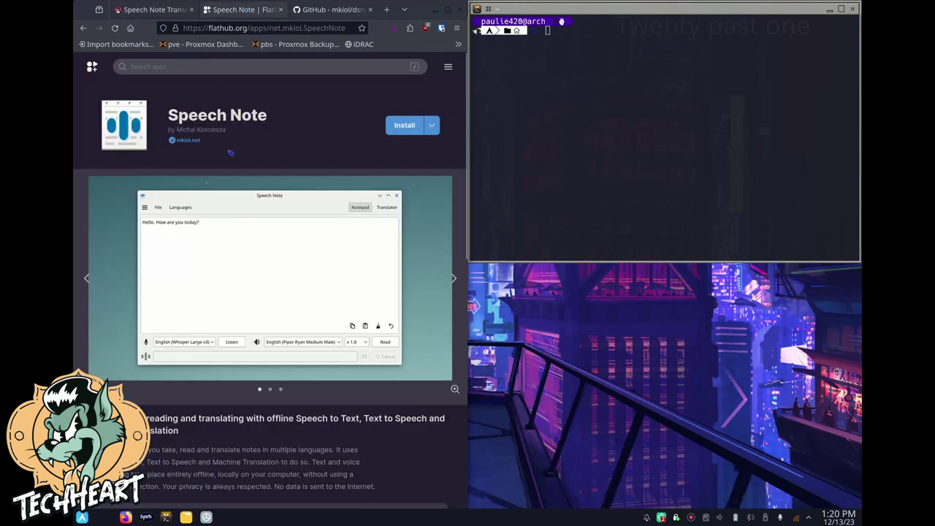
scroll(253, 205, "down", 2)
scroll(253, 205, "down", 3)
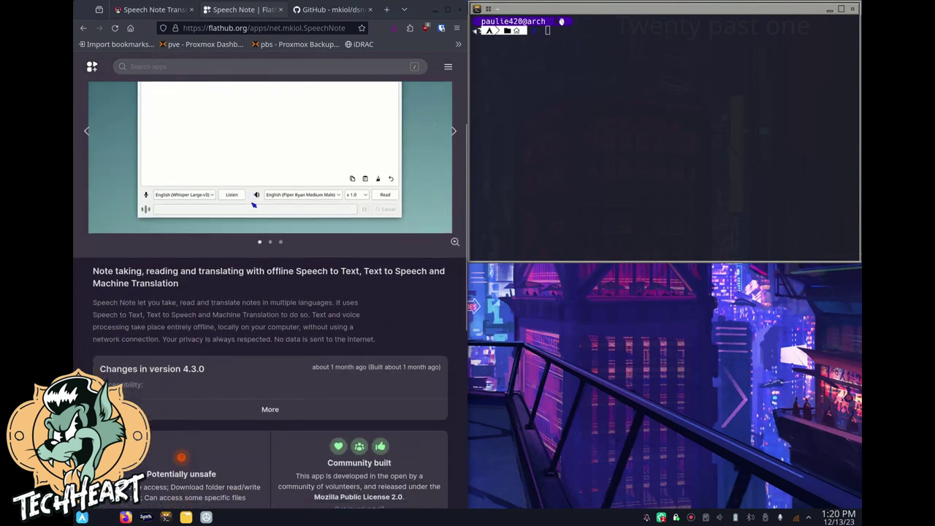
scroll(254, 205, "up", 5)
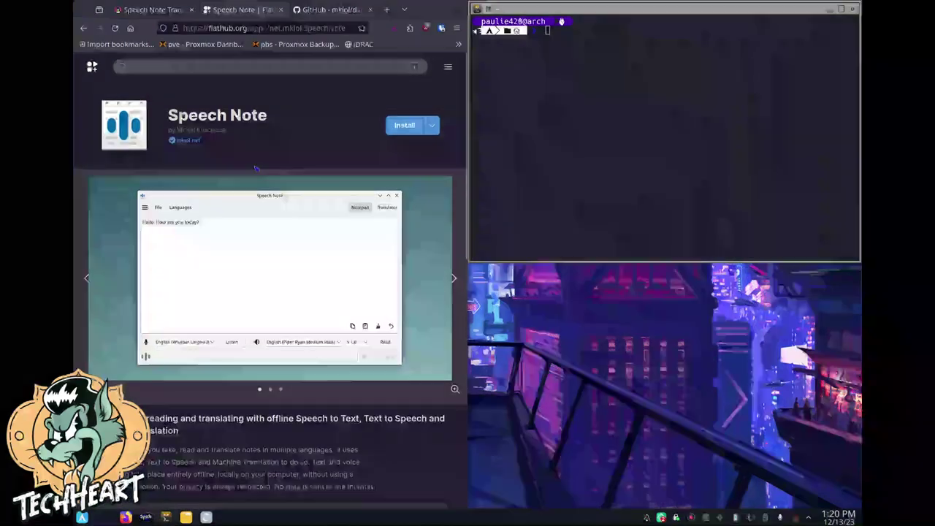
Step: Examine the README of the mkiol/dsnote GitHub repository, covering the processing engines and the supported languages and models table
left_click(325, 10)
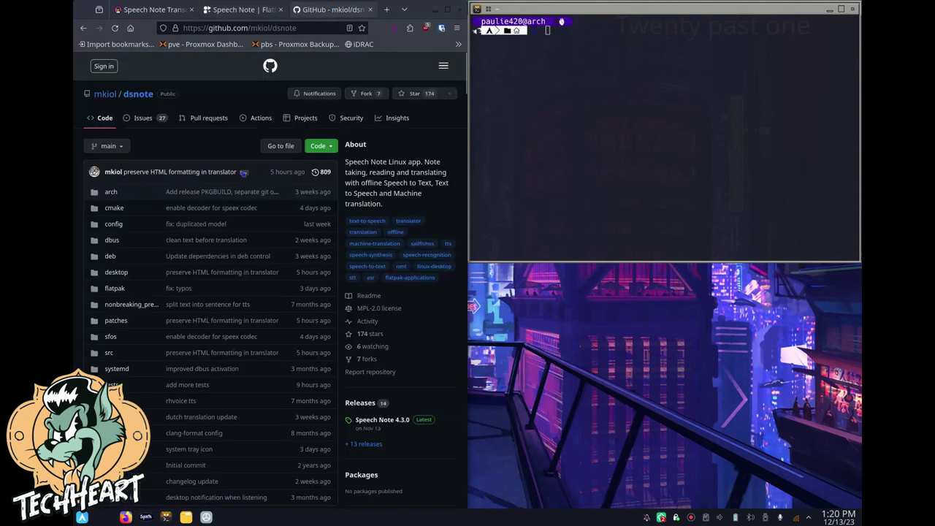
scroll(235, 194, "down", 2)
scroll(235, 194, "down", 10)
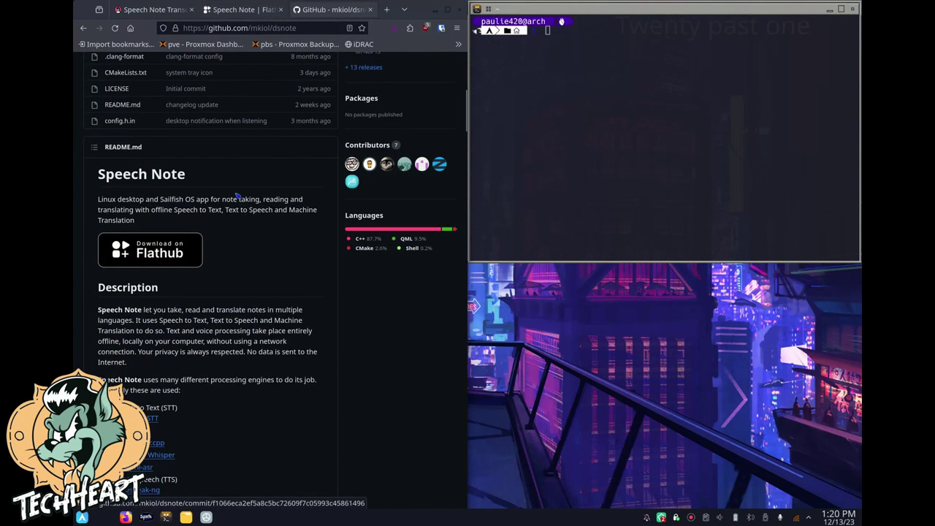
scroll(236, 193, "down", 1)
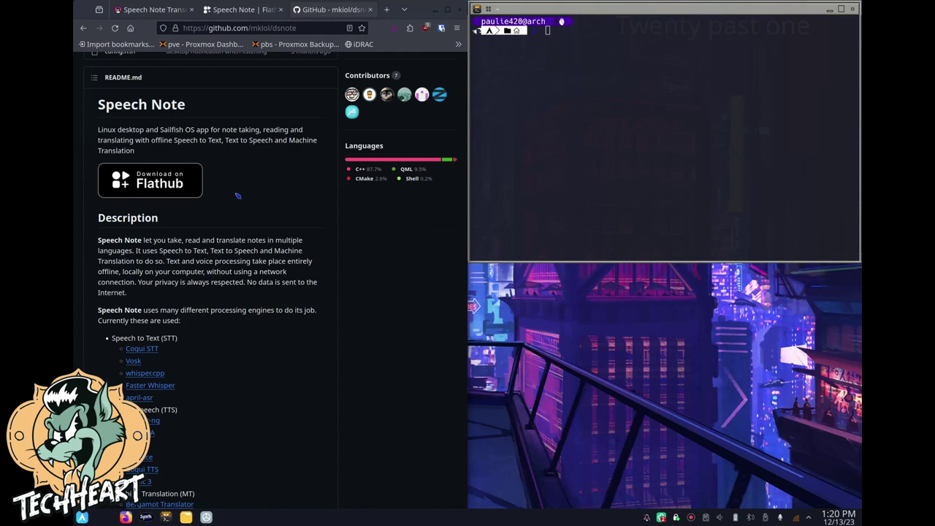
scroll(238, 195, "down", 10)
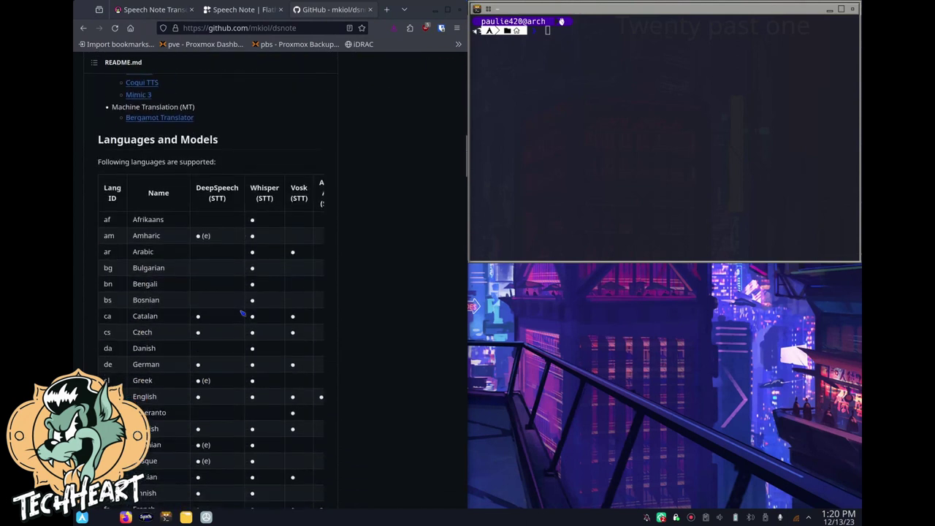
scroll(242, 313, "down", 16)
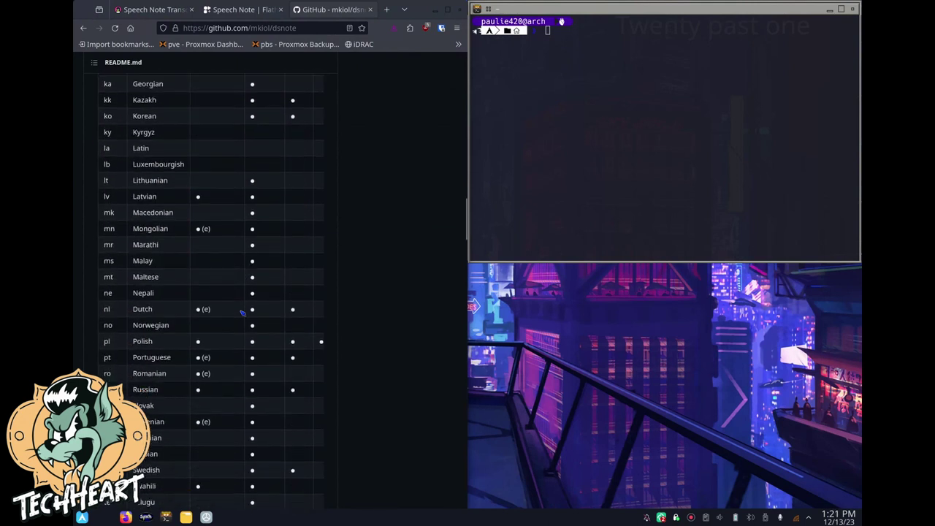
scroll(241, 313, "down", 14)
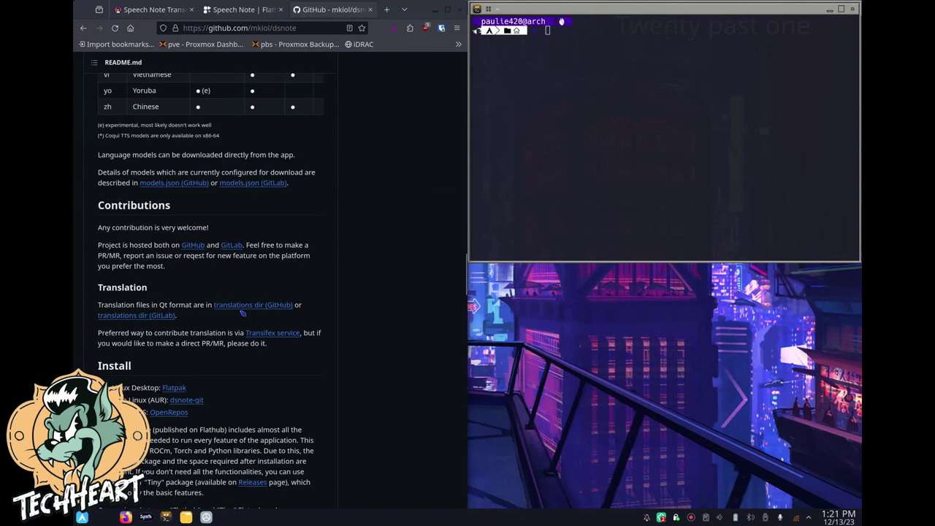
Step: Check the README's Install section for the Linux Desktop Flatpak and Arch Linux AUR package options
scroll(241, 313, "down", 4)
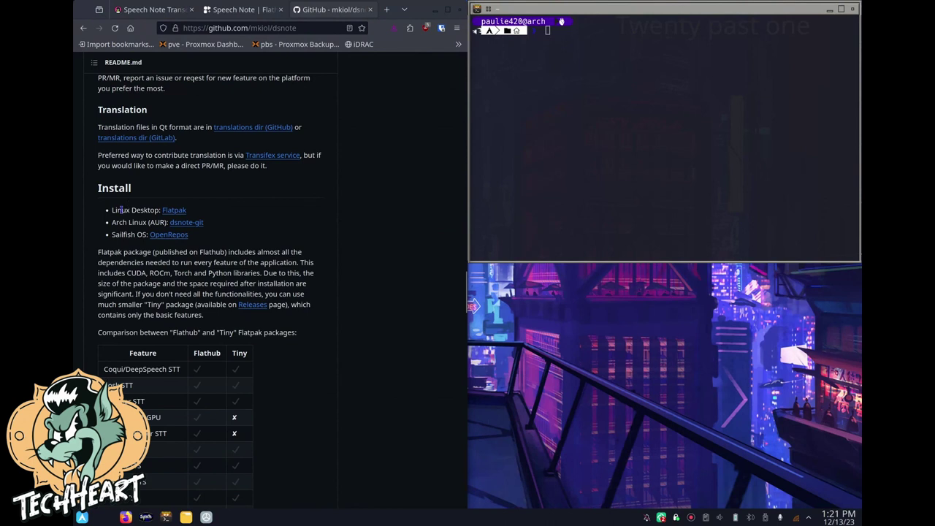
left_click_drag(120, 211, 192, 215)
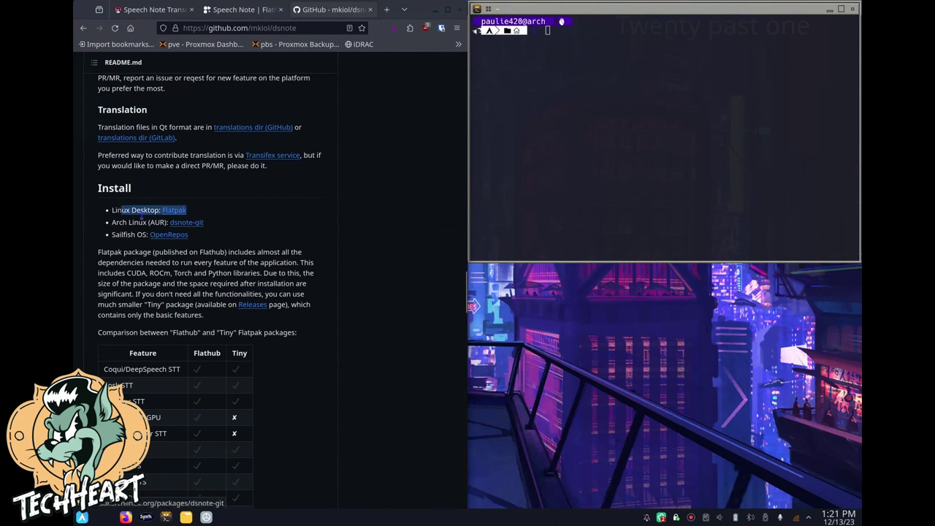
left_click_drag(118, 223, 212, 226)
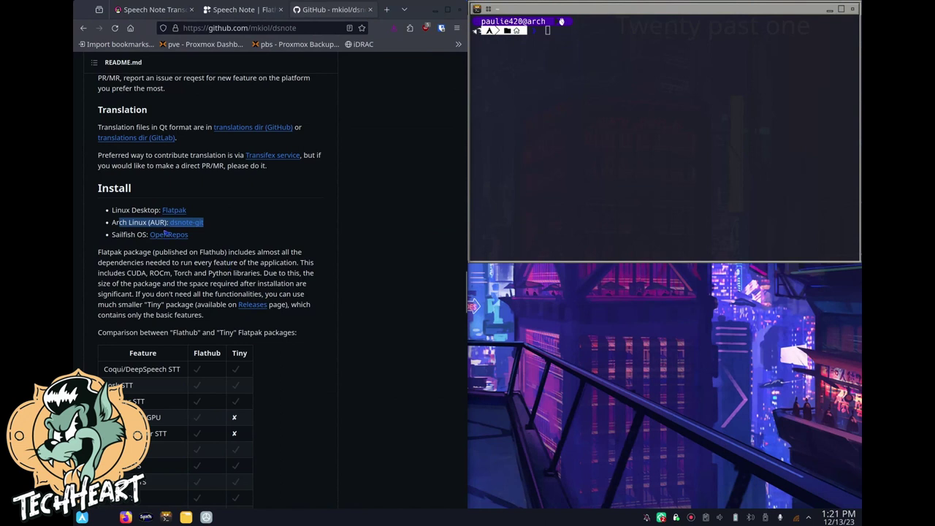
left_click(238, 234)
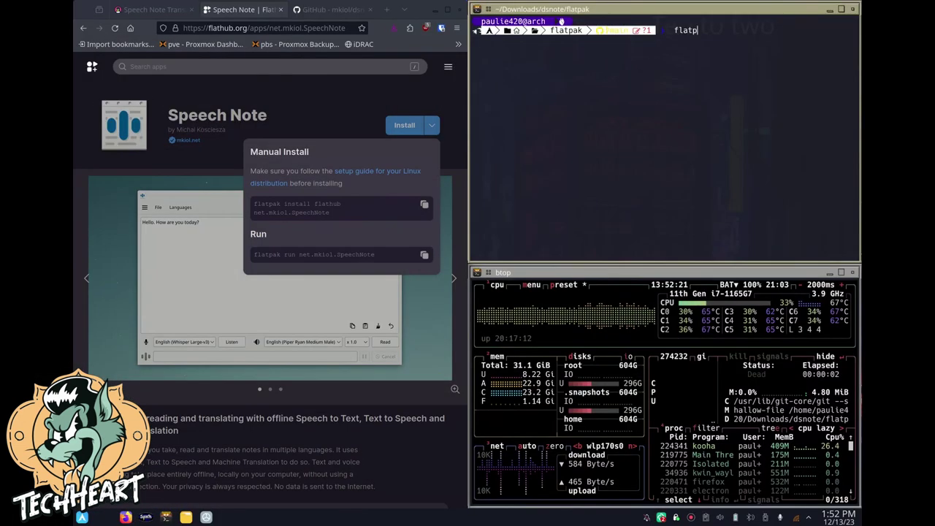
Step: Run "flatpak install flathub net.mkiol.SpeechNote" in the terminal
type("install flathu")
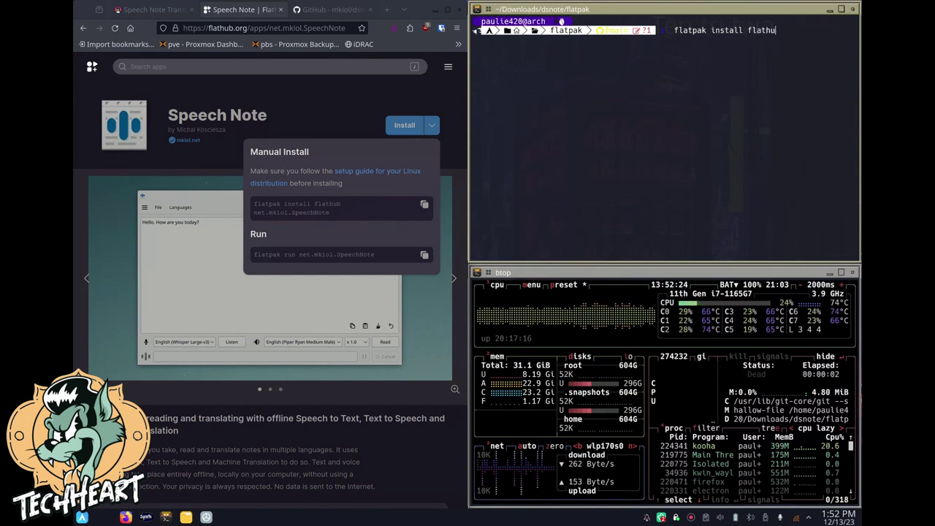
type("b net.")
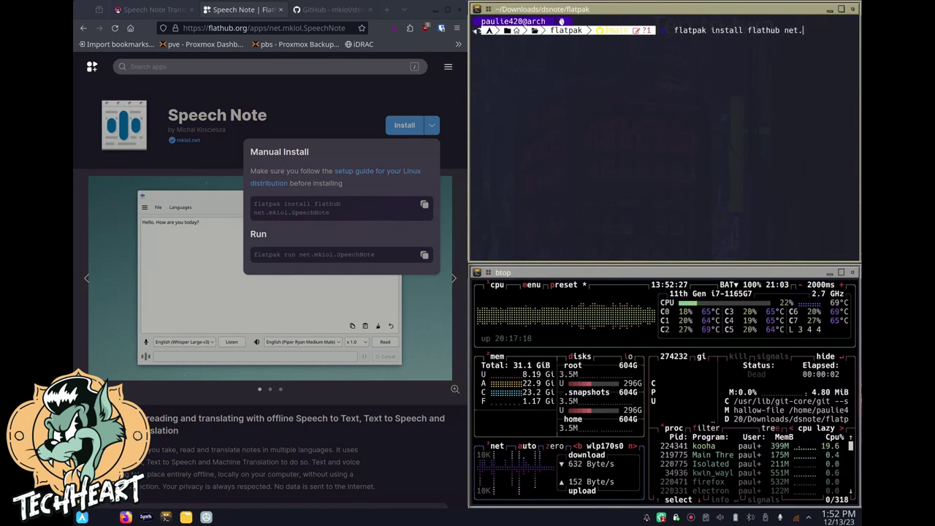
type("mkio")
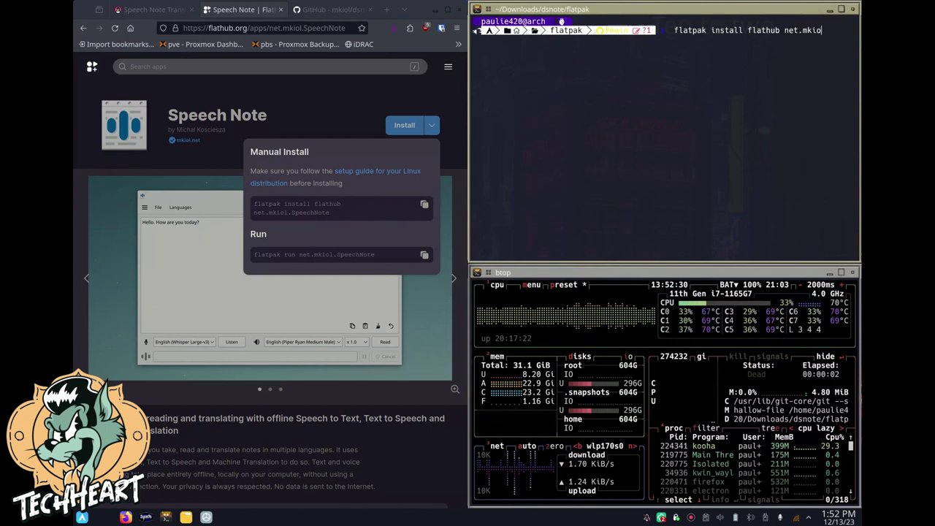
type("l.SpeechNote")
key("Return")
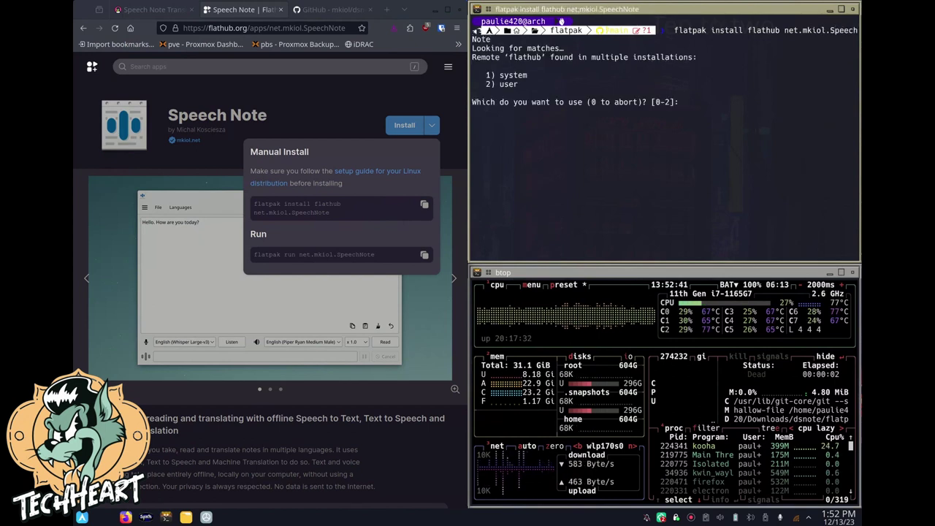
Step: Choose the user installation (option 2) for the Flathub remote and approve the Speech Note installation
type("2")
key("Return")
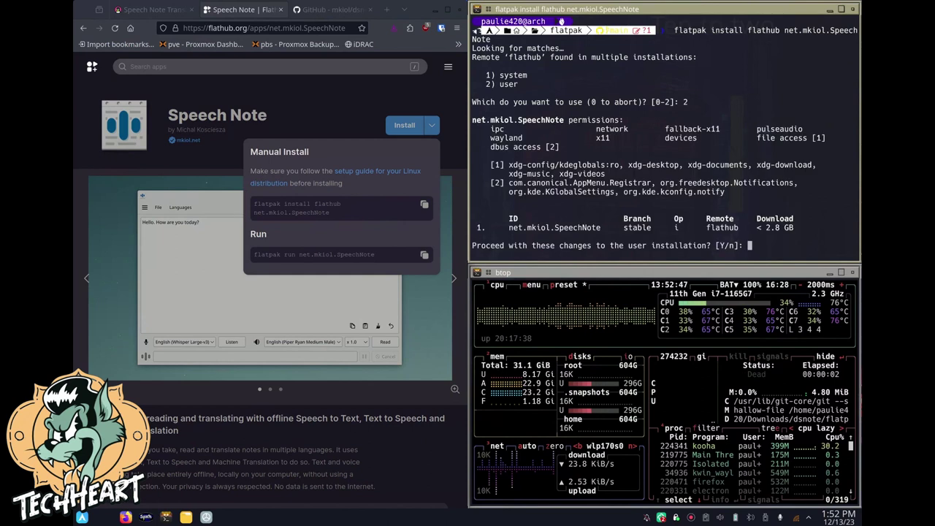
type("y")
key("Return")
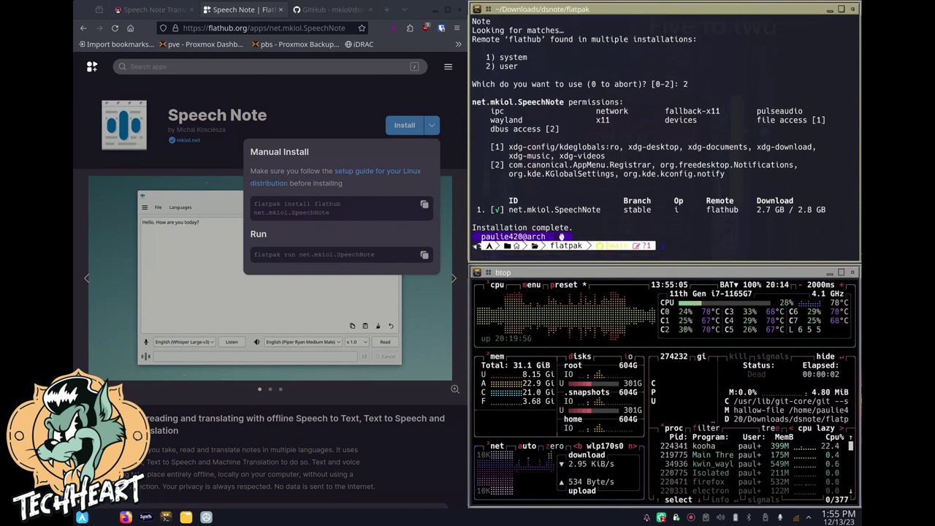
key("super")
type("speec")
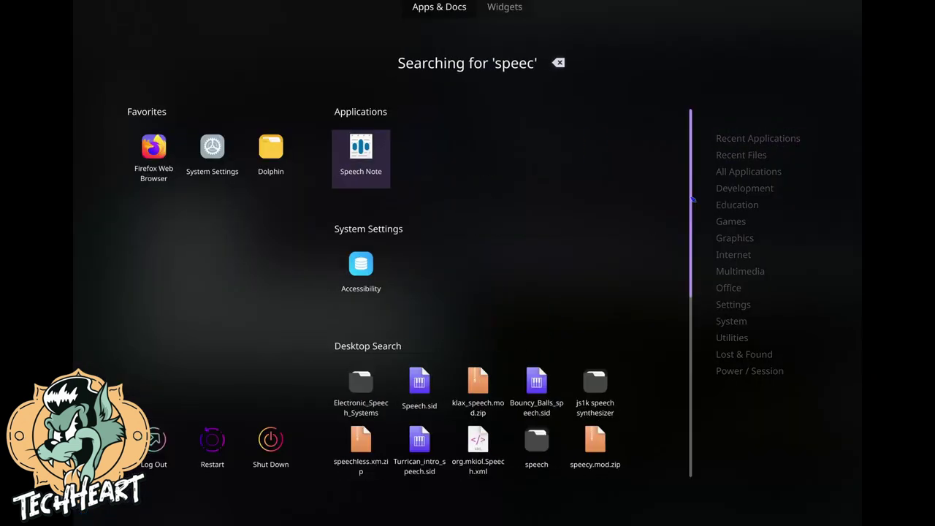
key("Escape")
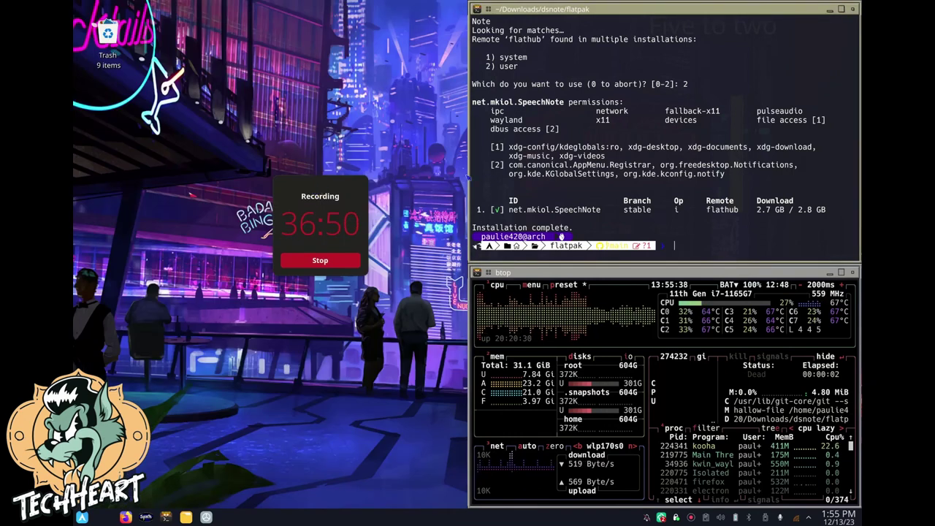
Step: Launch Speech Note, move its window onto the free desktop area beside the terminal and dismiss the release notes
left_click_drag(313, 189, 628, 148)
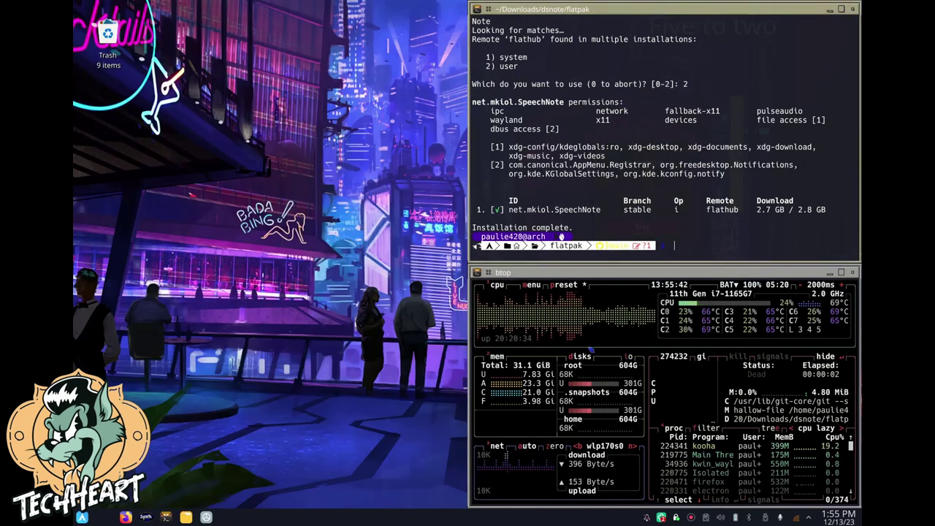
key("super")
type("pee")
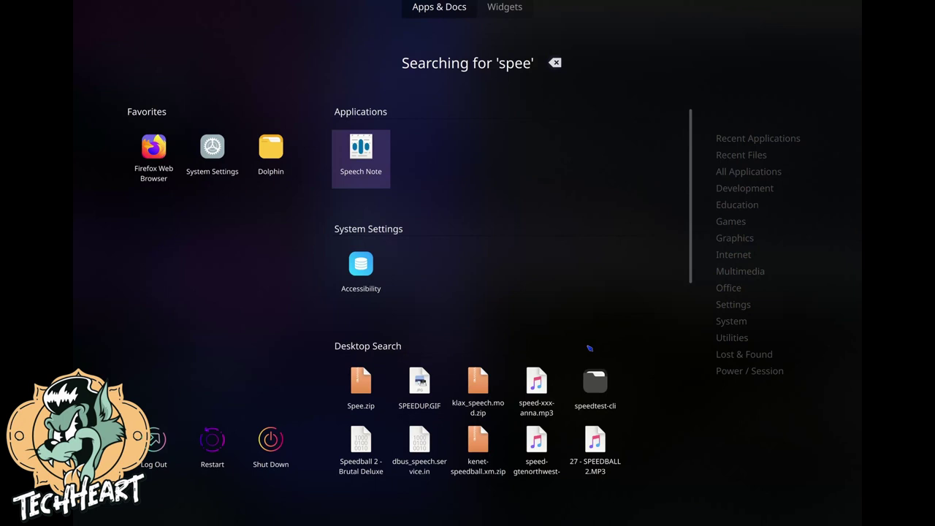
key("Return")
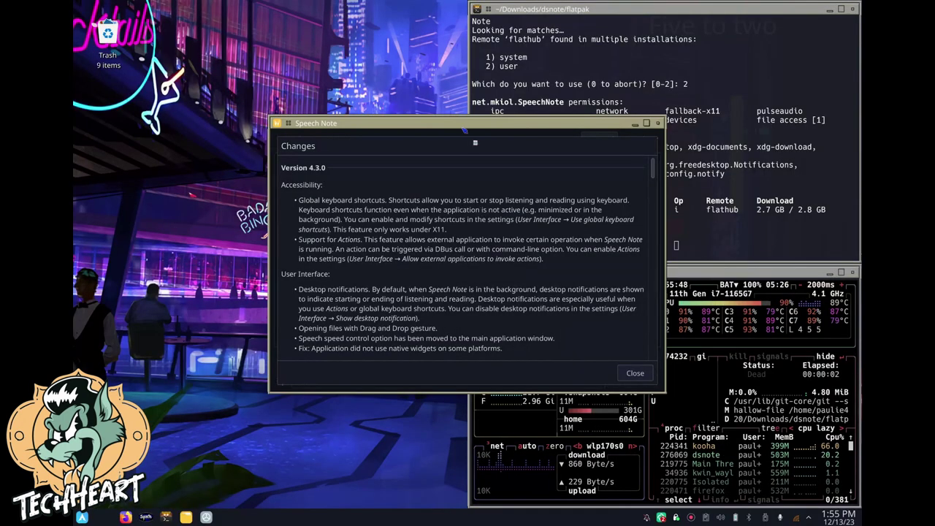
left_click_drag(464, 129, 284, 28)
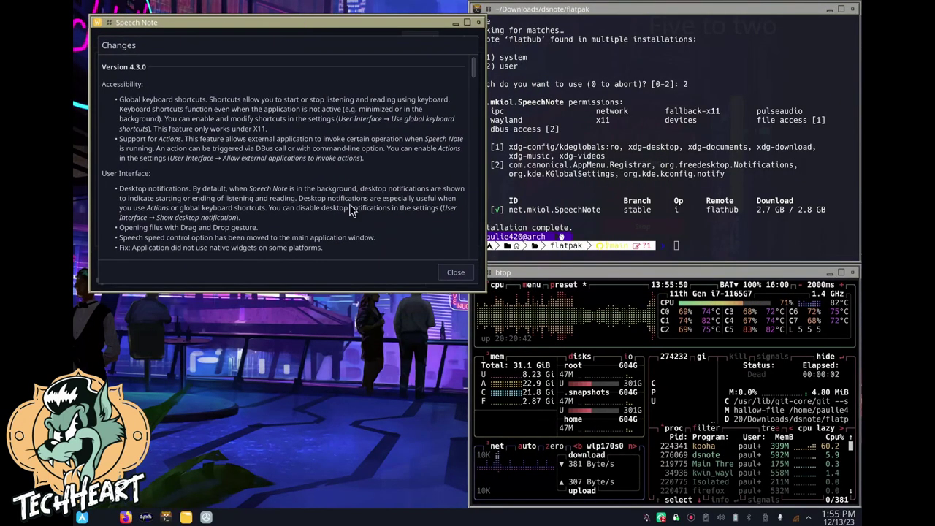
left_click(457, 275)
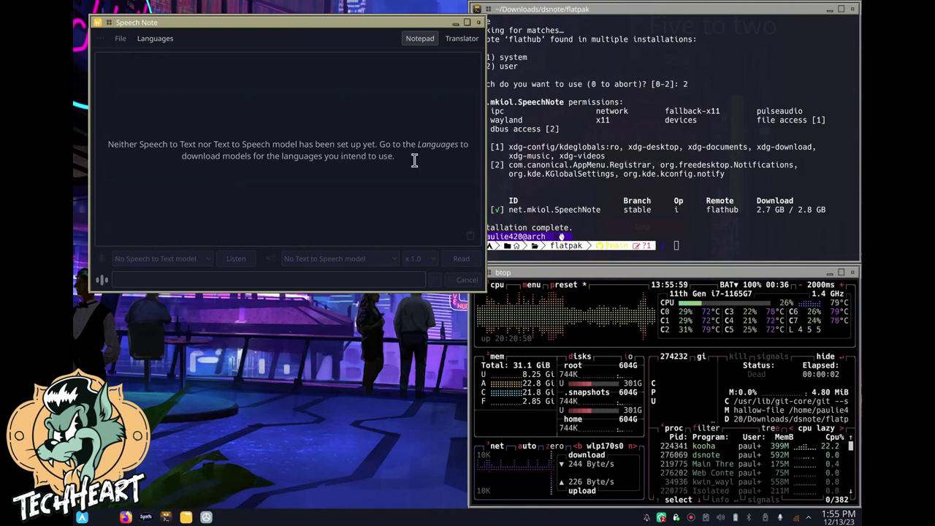
Step: Filter the Speech Note language list by "engl", open English / en and browse its Speech to Text models
left_click(162, 44)
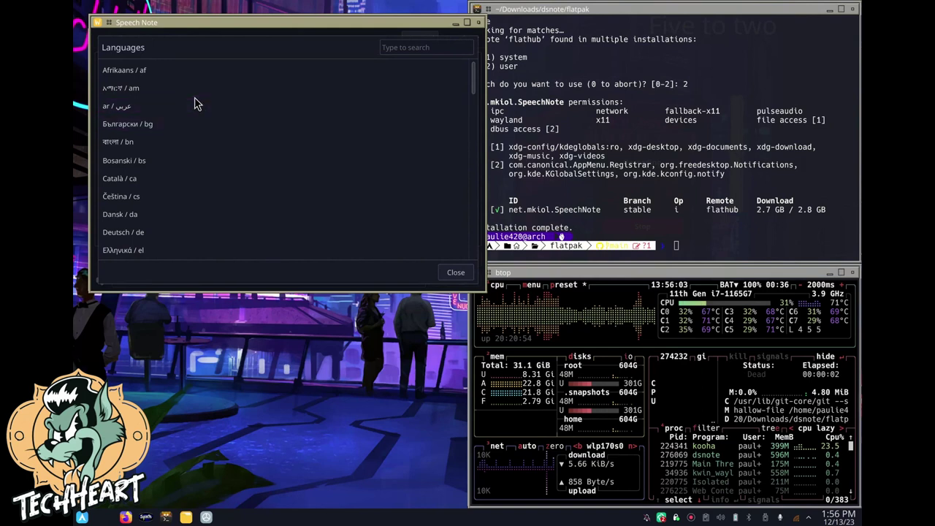
left_click(428, 47)
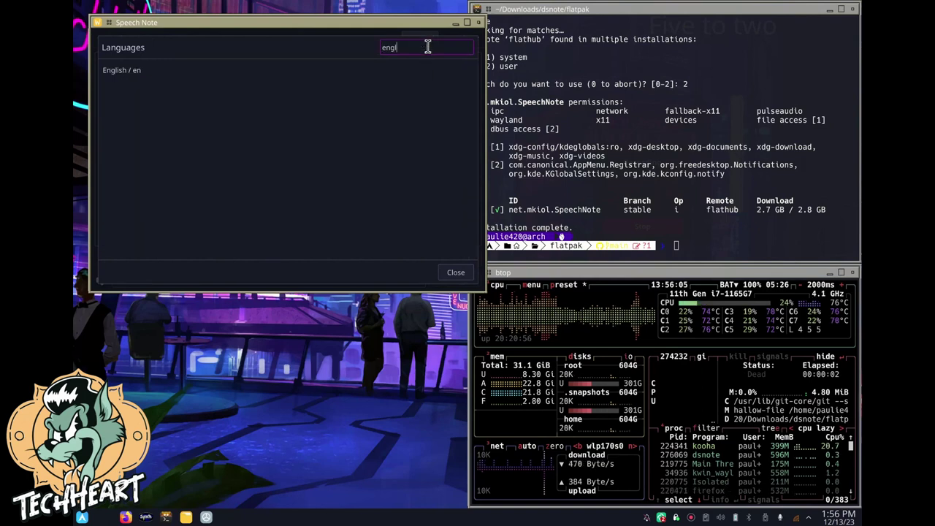
left_click(206, 71)
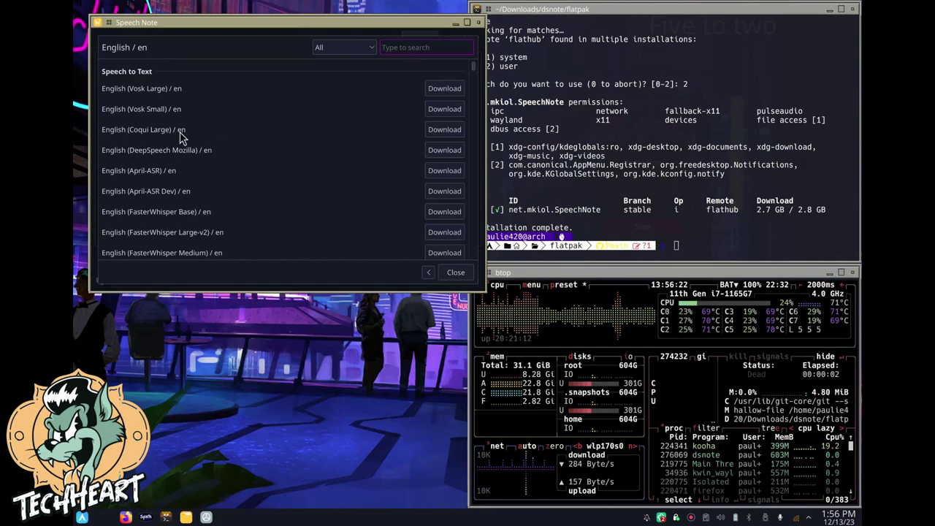
scroll(212, 194, "down", 1)
scroll(212, 193, "down", 5)
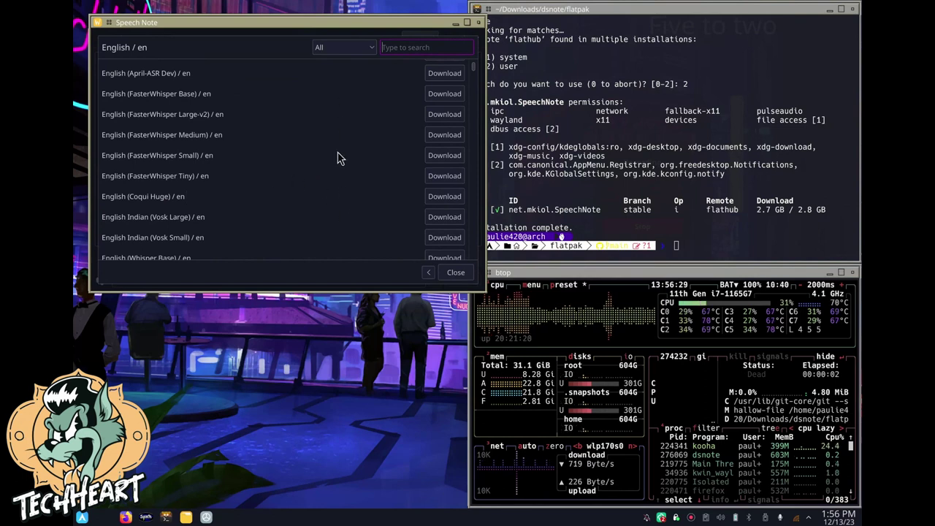
Step: Look through the English Speech to Text models and download the English (Coqui MMS) text-to-speech model
scroll(286, 215, "down", 7)
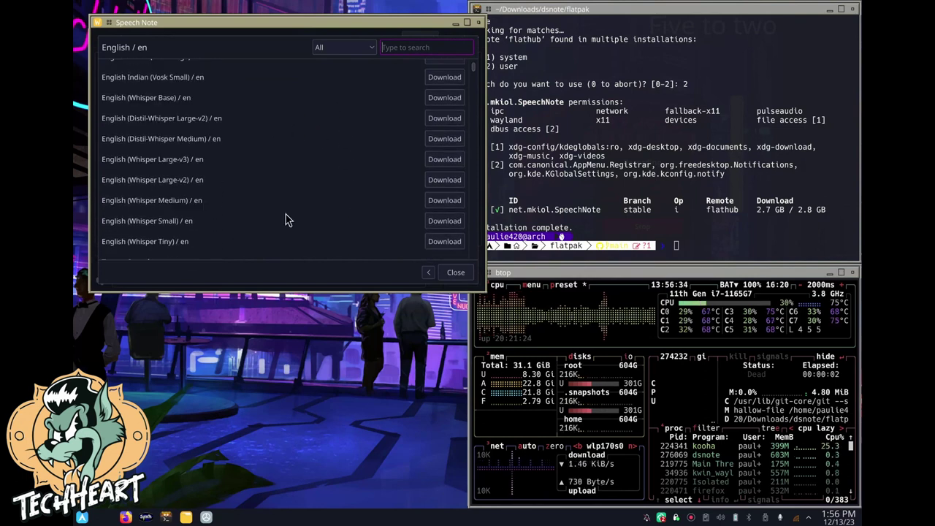
scroll(286, 217, "up", 15)
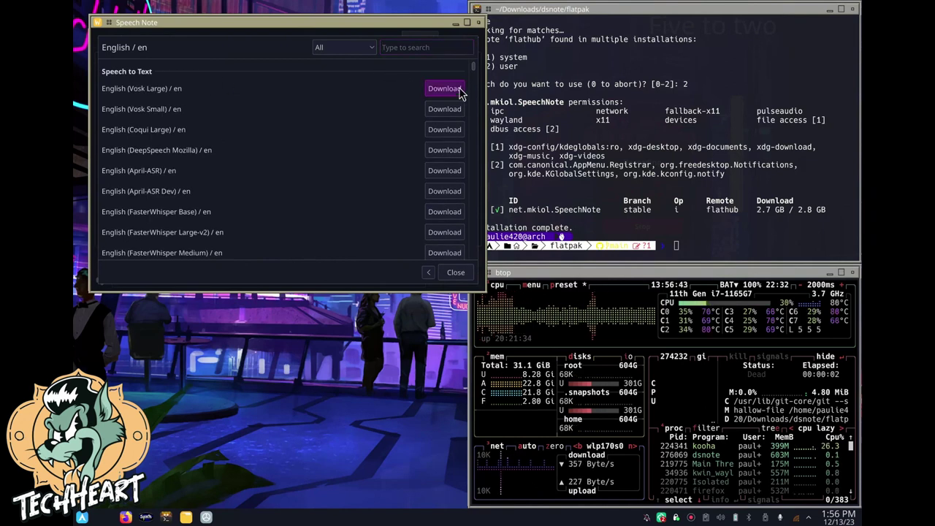
scroll(311, 153, "down", 9)
scroll(312, 148, "down", 9)
scroll(205, 132, "down", 1)
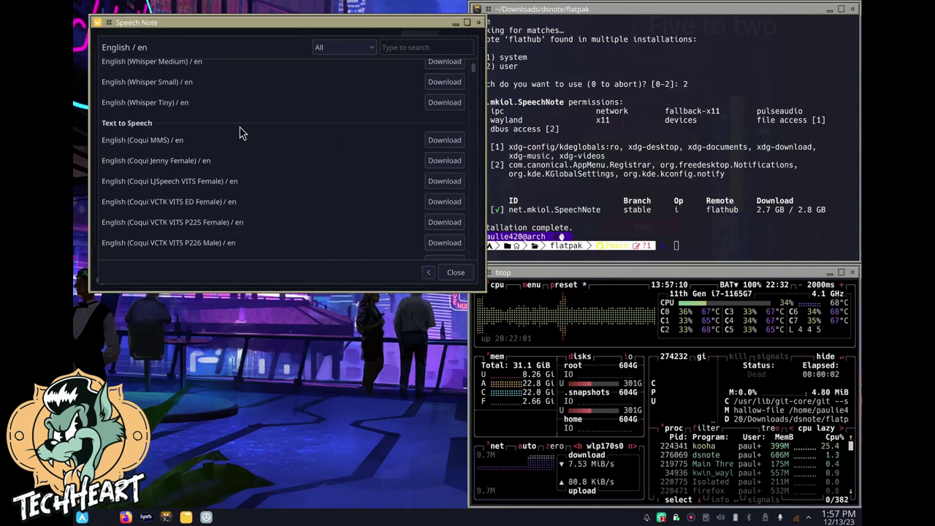
left_click(439, 146)
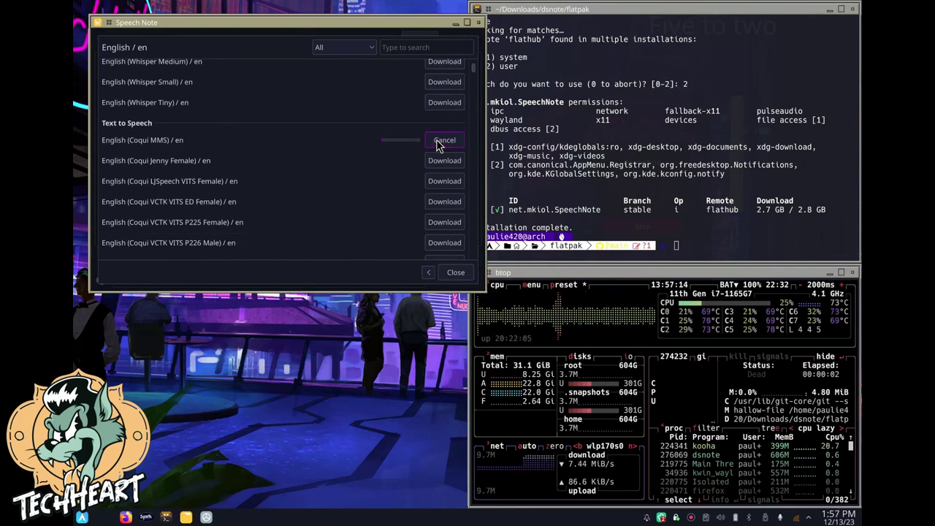
Step: Download the English (Coqui Jenny Female) and English (Coqui VCTK VITS P226 Male) text-to-speech models
scroll(207, 142, "down", 1)
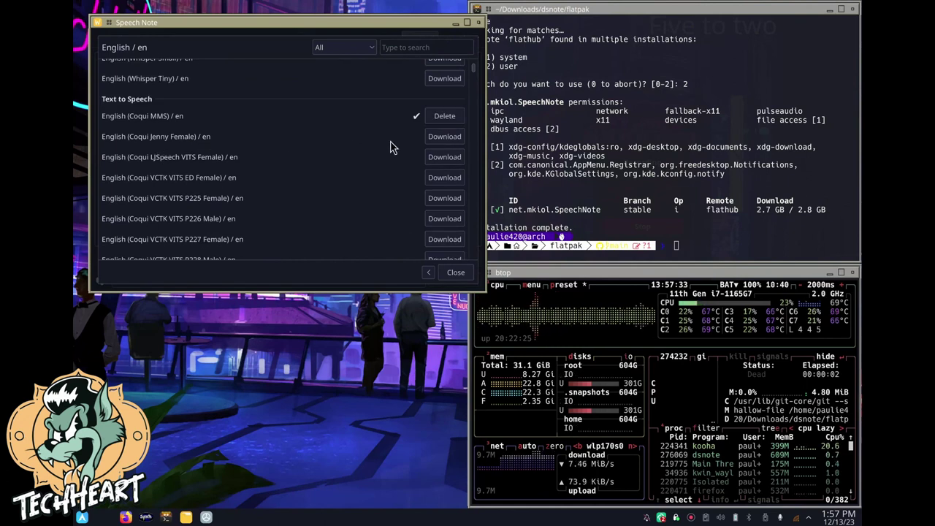
left_click(448, 138)
scroll(254, 233, "down", 2)
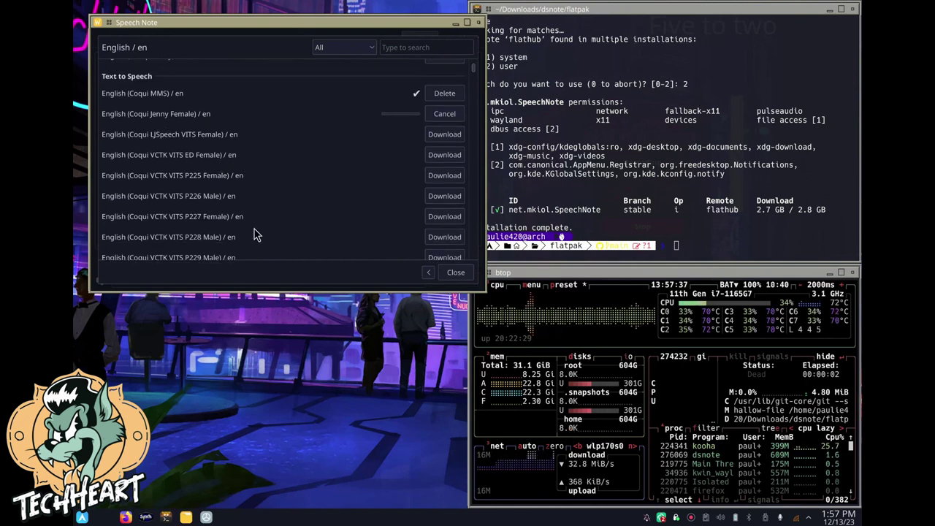
scroll(254, 233, "down", 10)
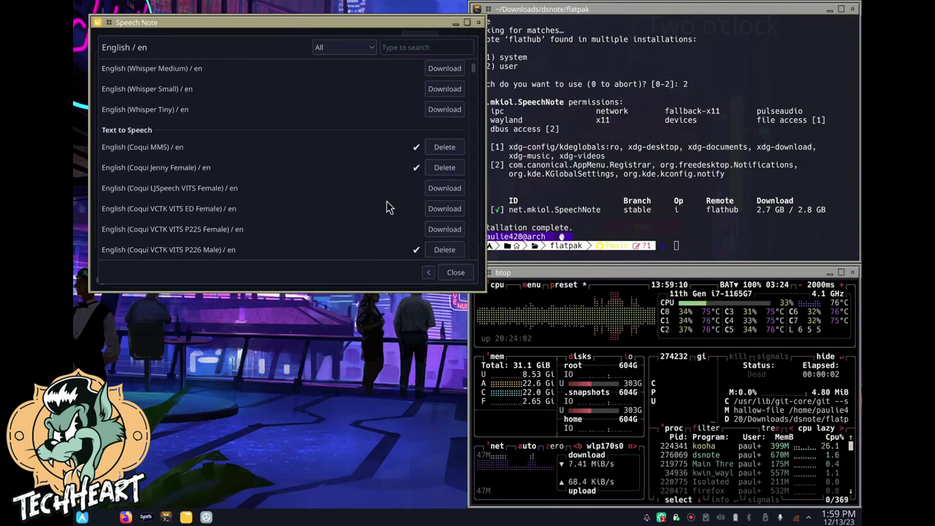
Step: Check the download status of the English Speech to Text models, reopening the English / en list once, and return to the notepad
scroll(331, 185, "up", 5)
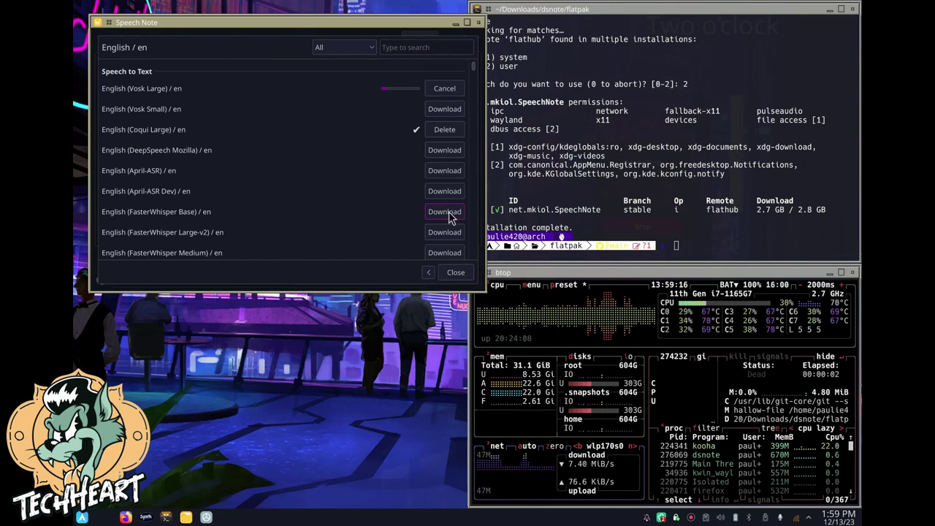
left_click(455, 272)
left_click(156, 38)
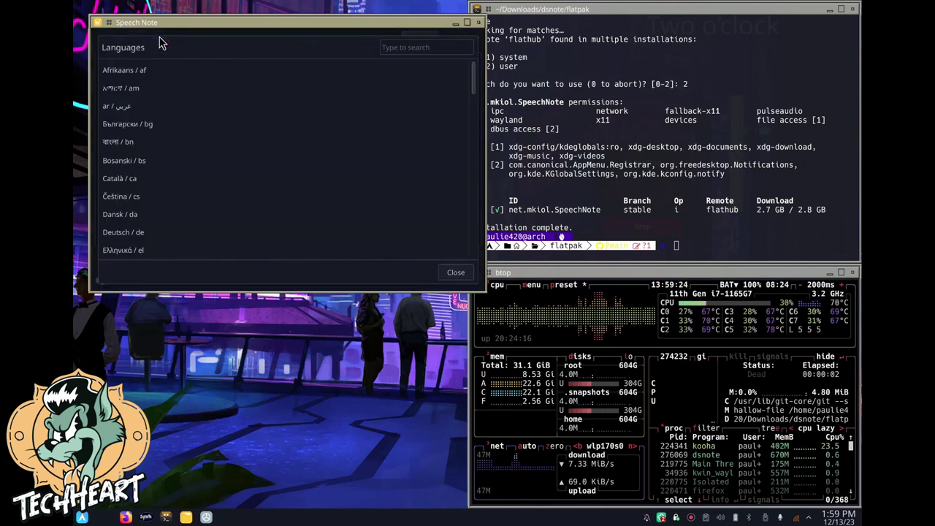
left_click(212, 131)
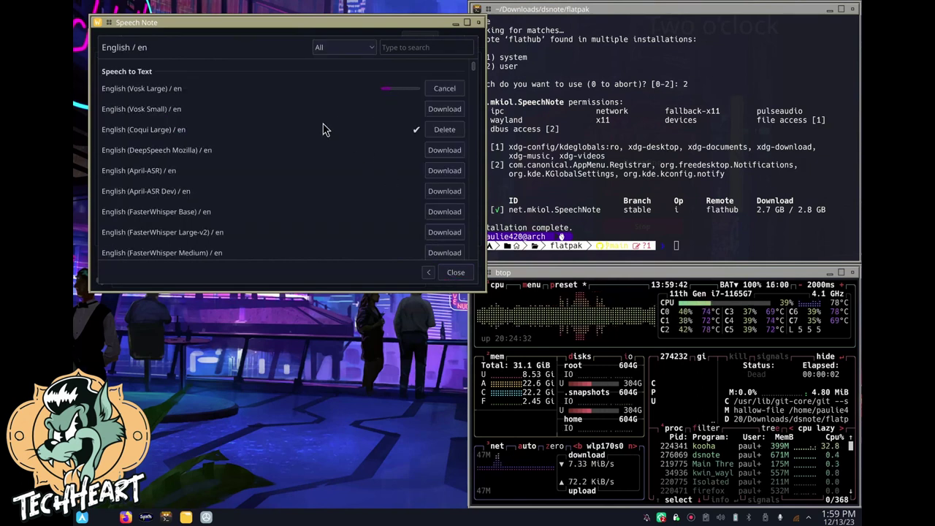
left_click(456, 272)
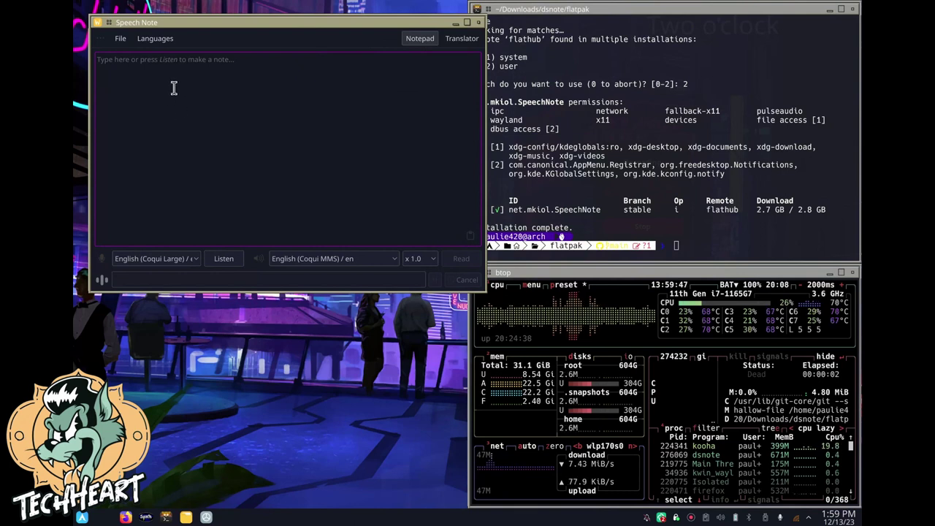
Step: Write "Testing this software for the first time!" in the note and have it read aloud repeatedly
type("Testing th")
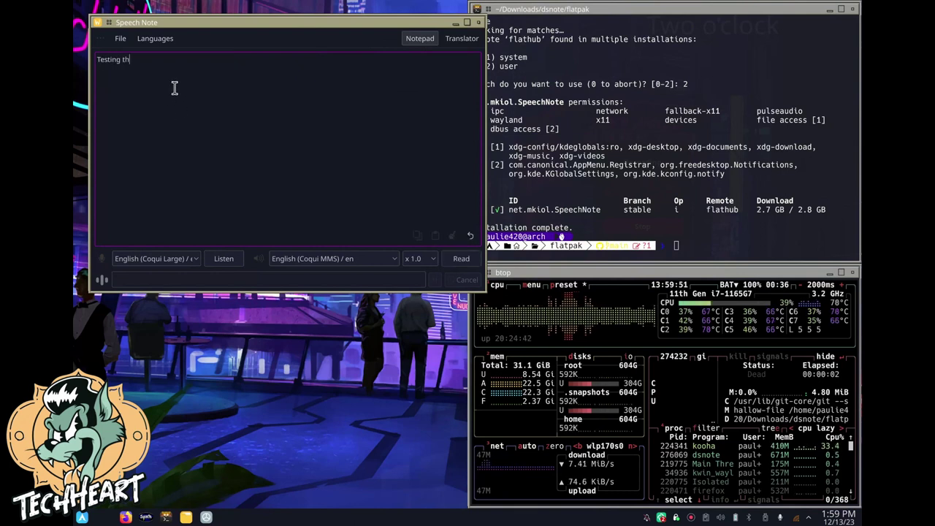
type("is software for the first time!")
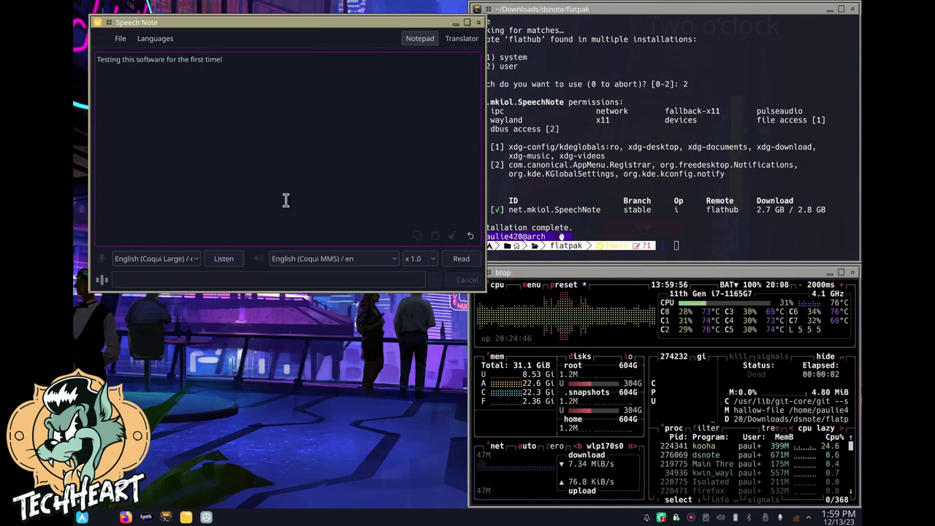
left_click(460, 259)
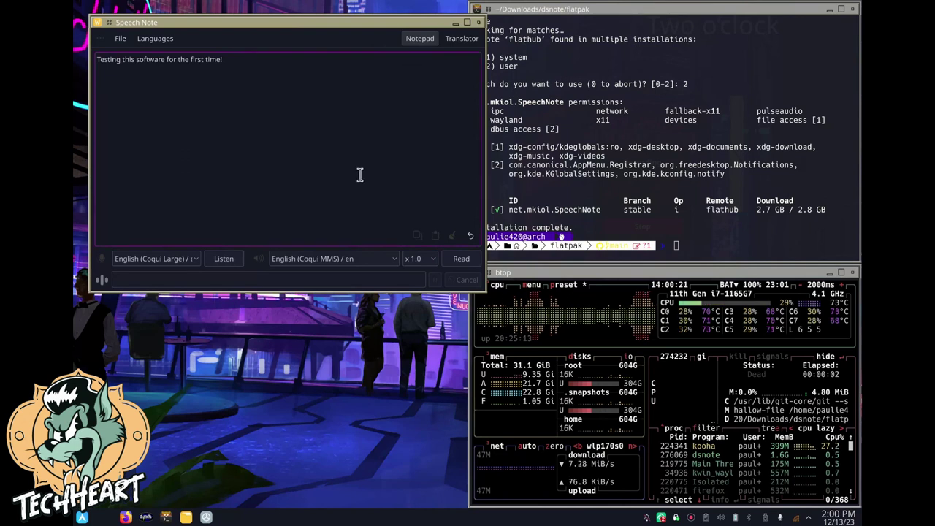
left_click(460, 260)
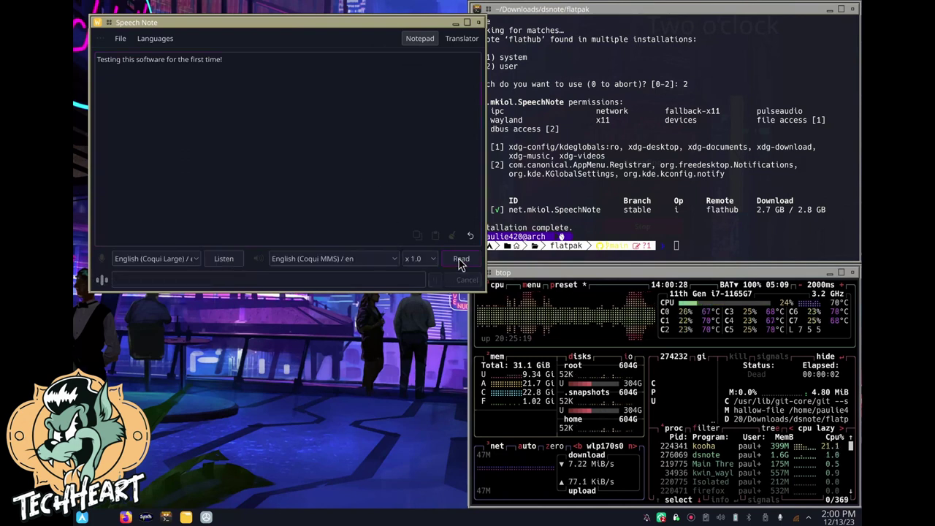
left_click(461, 262)
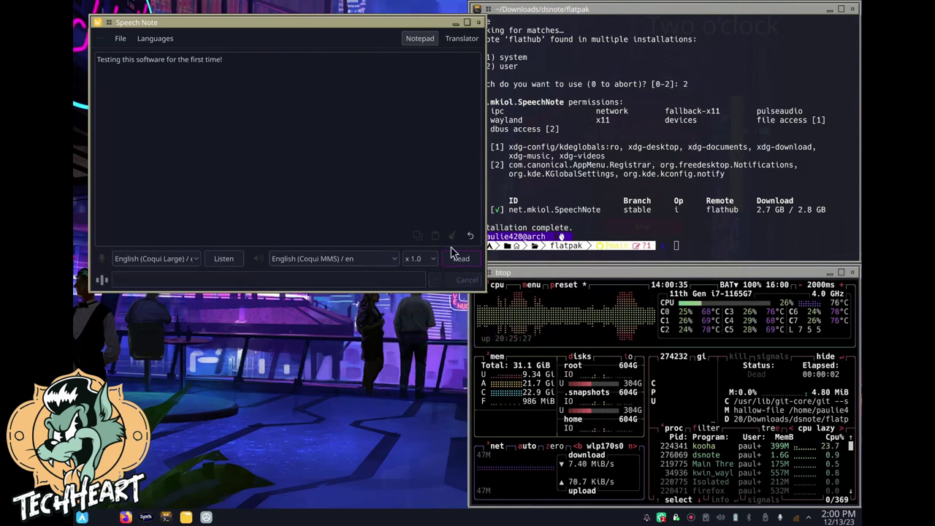
Step: Replace the note text with "Testing to see how long a sentance with more substance might take, daddio!! Let's get rockin and rolling into the new millenium, baby!"
key("ctrl+a")
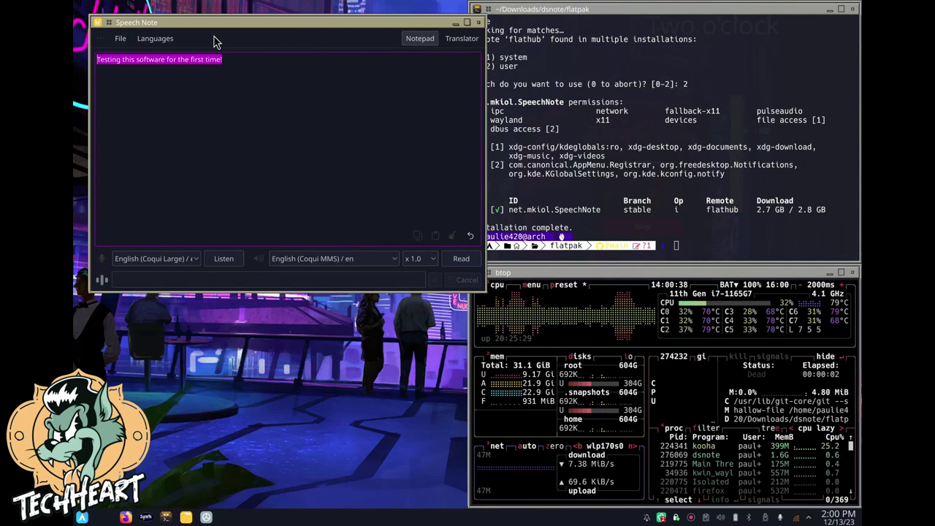
key("Delete")
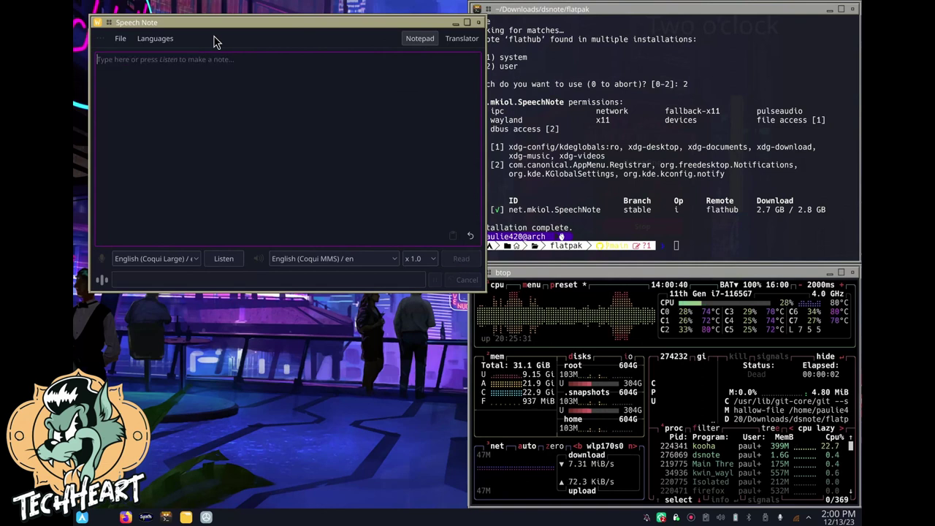
type("Testing to see how long a sent")
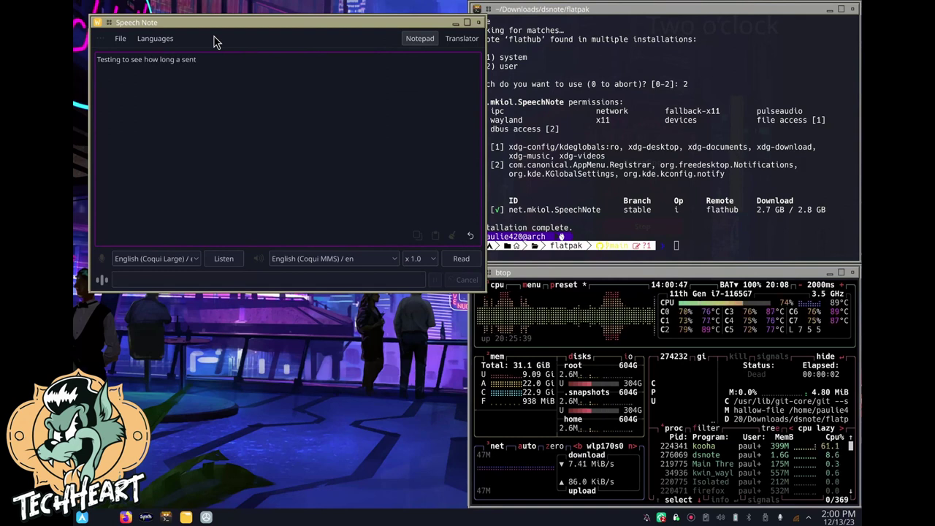
type("ance with more subst")
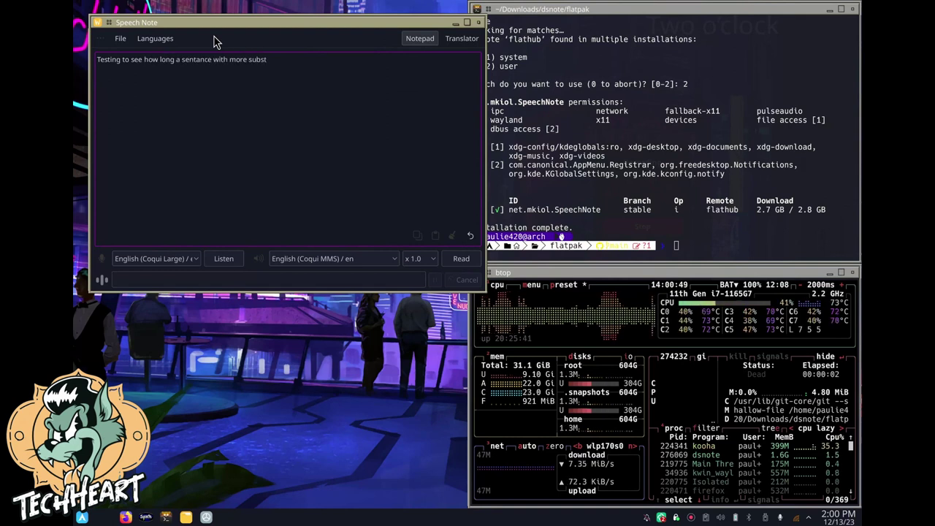
type("ance might take")
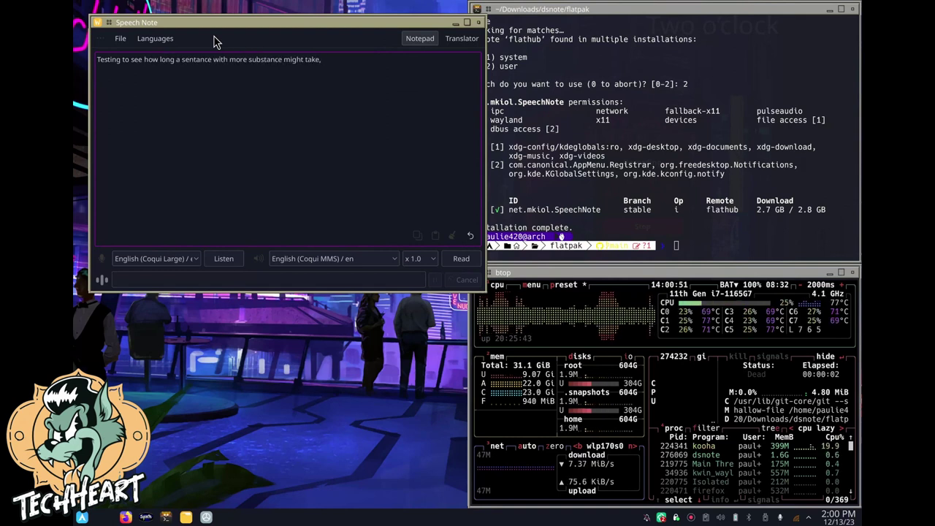
type(", daddio!! Let's get rockin and rolling into ")
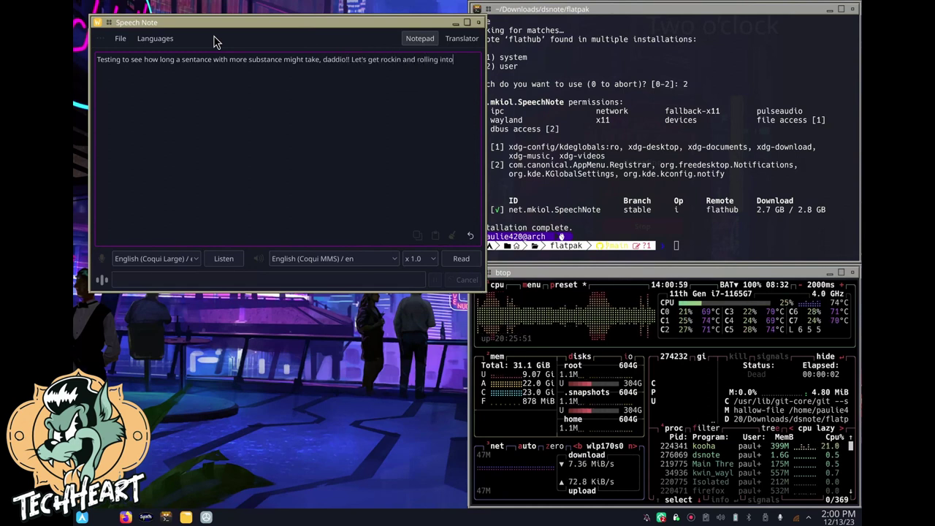
type("the new milleniu")
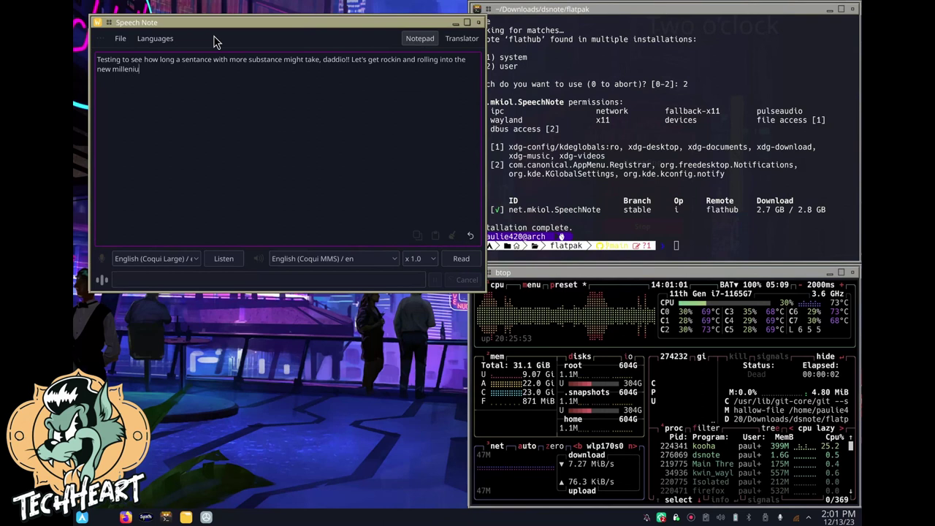
type("m, baby!")
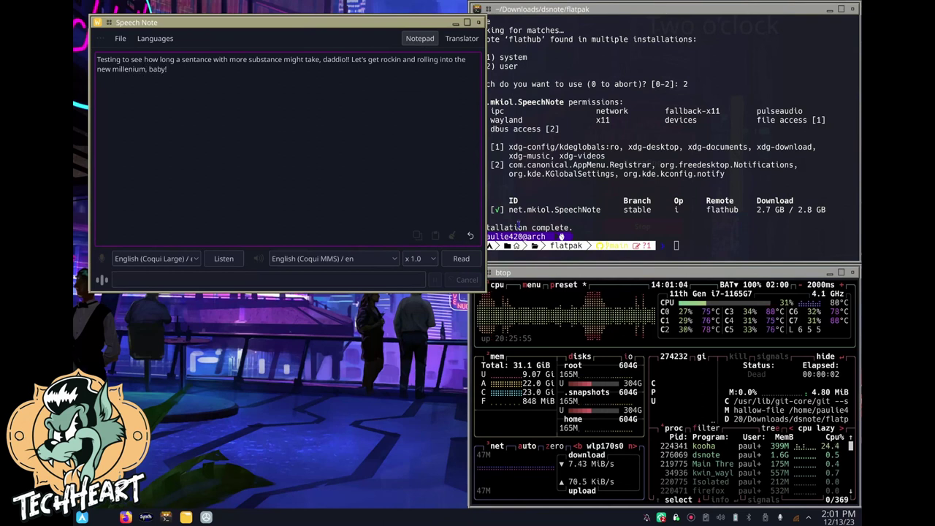
Step: Have the longer note read aloud, also with the English (Coqui VCTK VITS P226 Male) voice
left_click(460, 260)
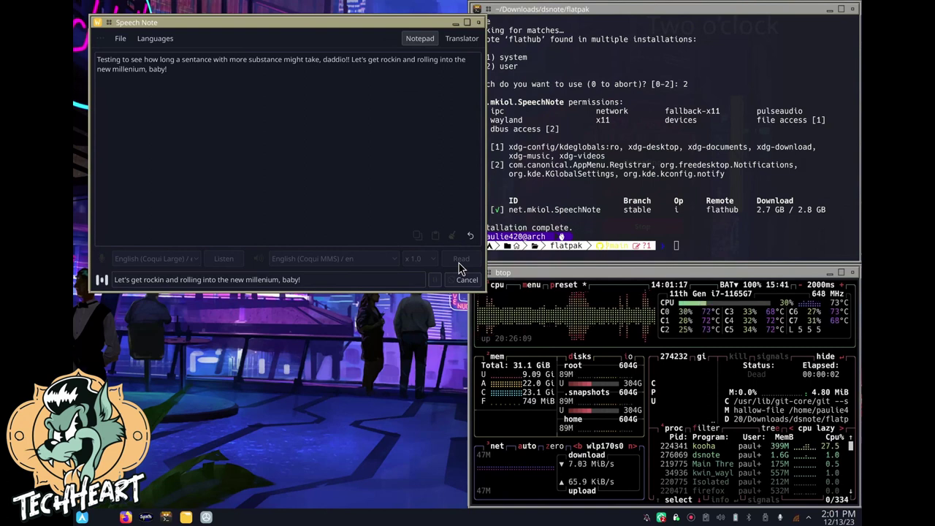
left_click(460, 262)
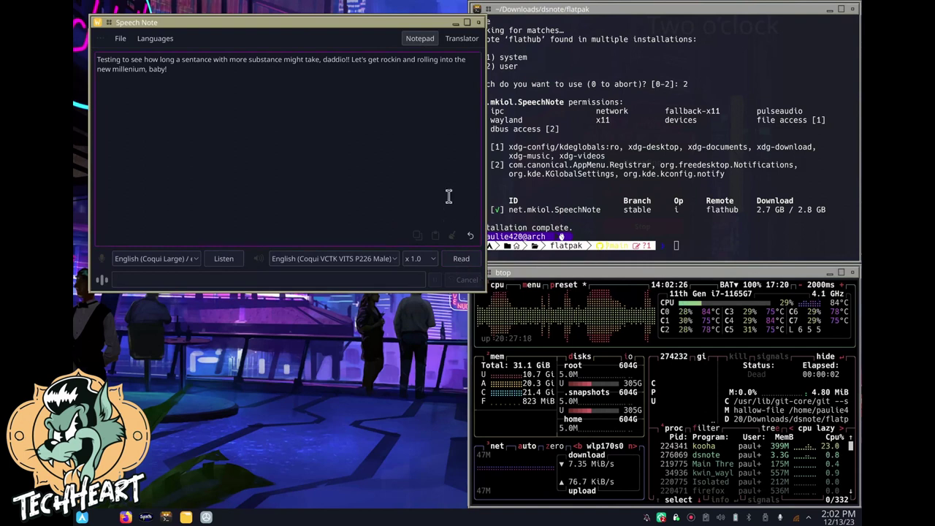
Step: Reopen the English / en models and download the Coqui LJSpeech VITS Female, VCTK VITS ED Female and VCTK VITS P225 Female voices
left_click(155, 38)
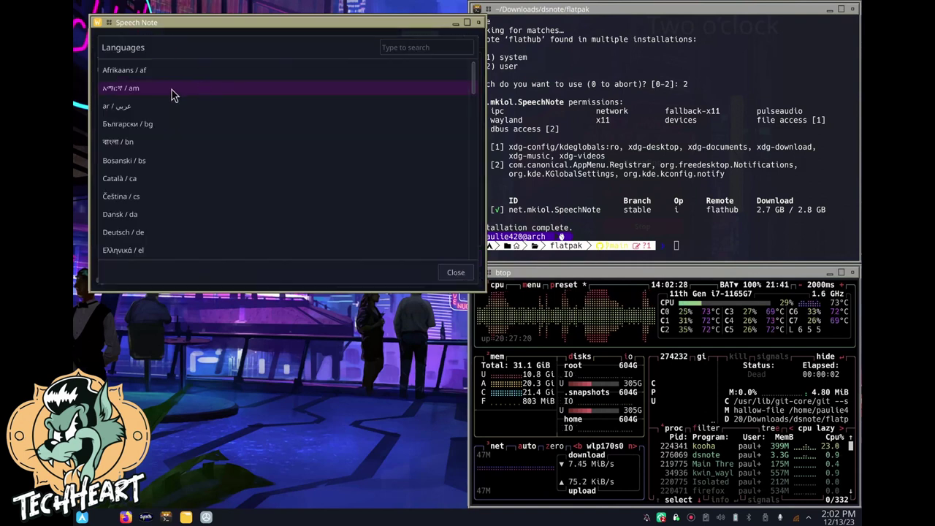
scroll(175, 206, "down", 2)
left_click(175, 204)
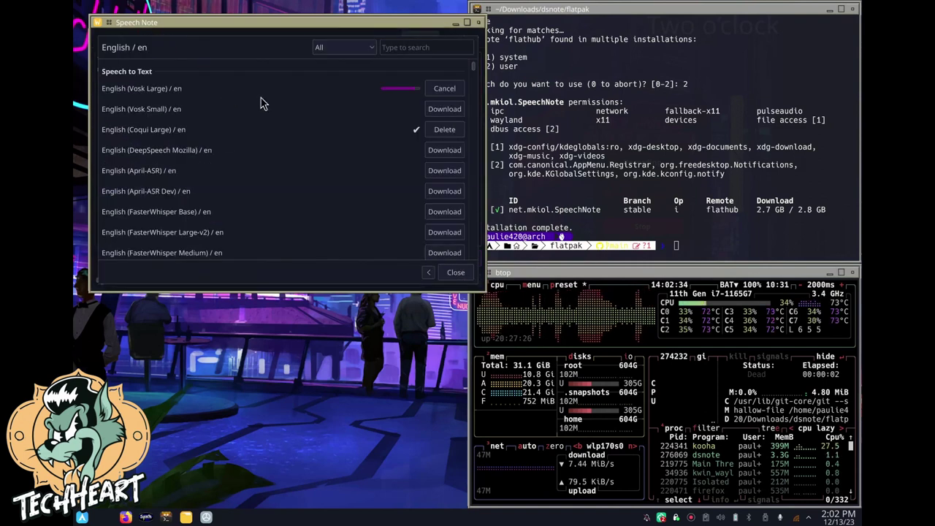
scroll(374, 143, "down", 5)
scroll(416, 157, "down", 3)
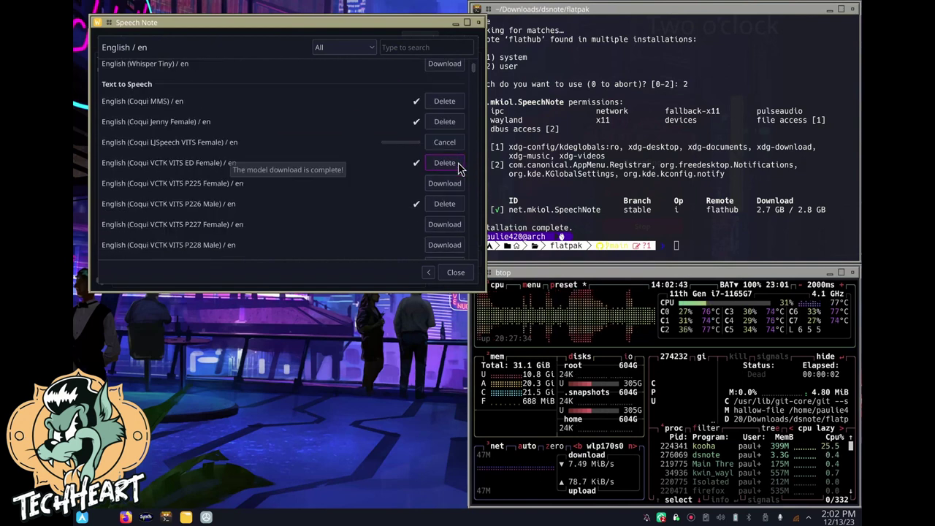
left_click(450, 184)
Step: Browse the Mimic3 and Piper English voices, downloading English (Mimic3 VCTK P295 Low) on the way
scroll(338, 212, "down", 10)
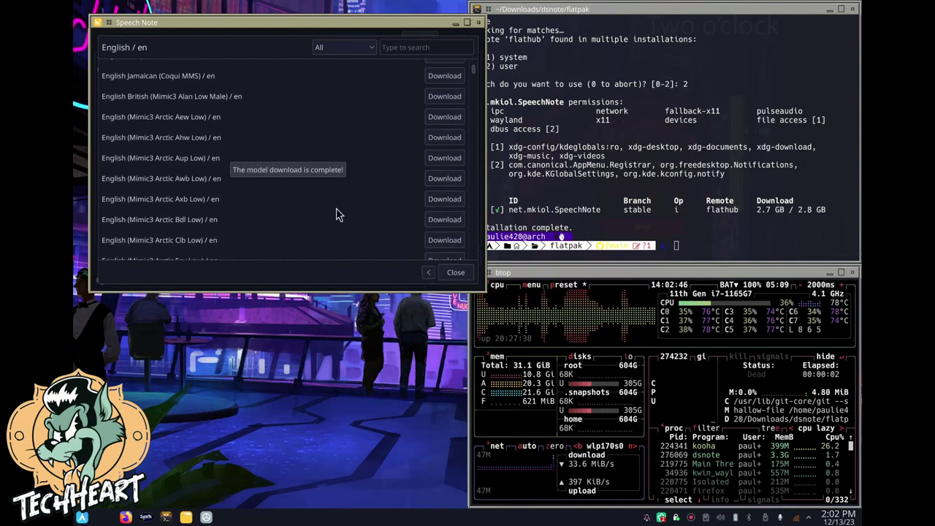
scroll(339, 214, "down", 15)
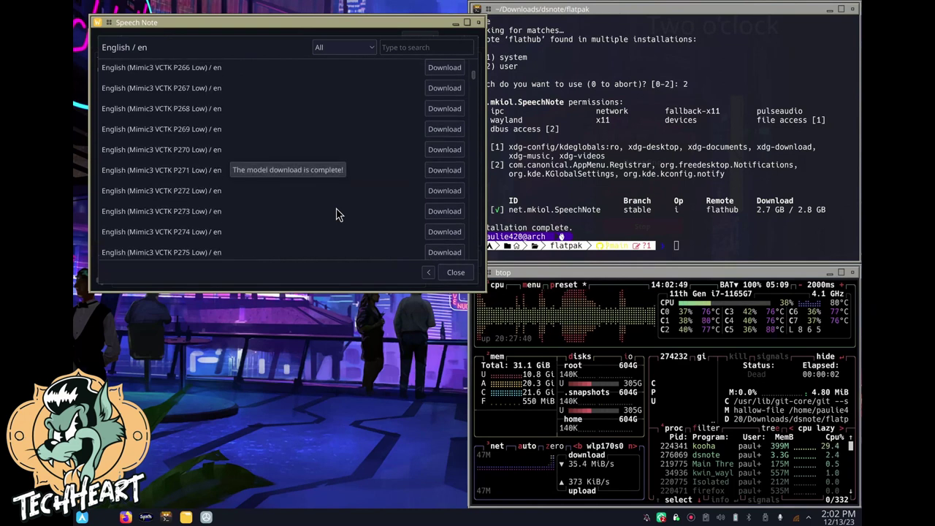
scroll(338, 215, "down", 10)
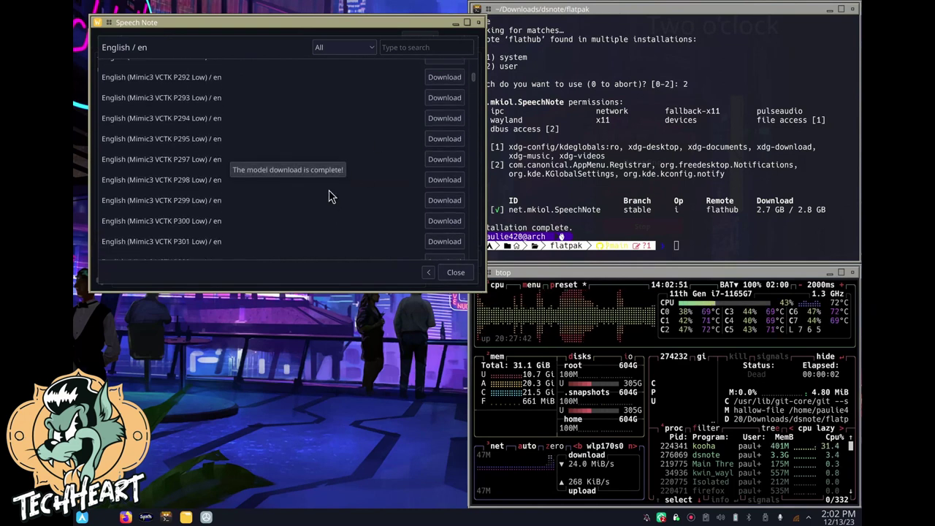
left_click(434, 138)
scroll(305, 210, "down", 10)
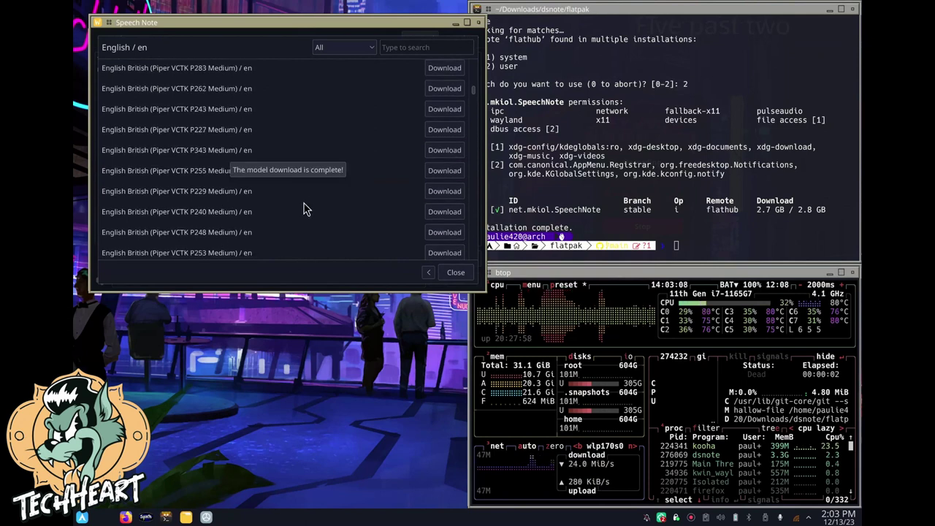
Step: Download the Punctuation / en model from the Other section at the end of the English model list
left_click(473, 168)
left_click(474, 168)
left_click_drag(473, 168, 473, 256)
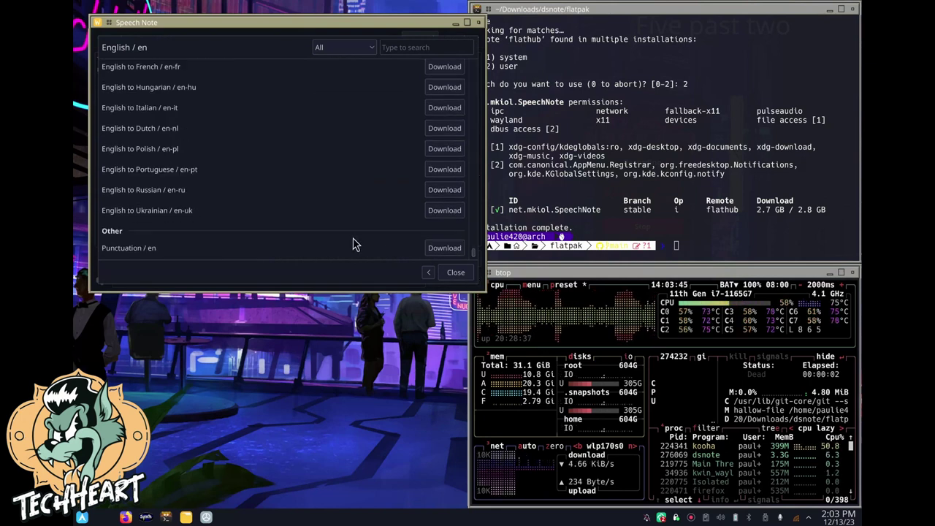
left_click(442, 248)
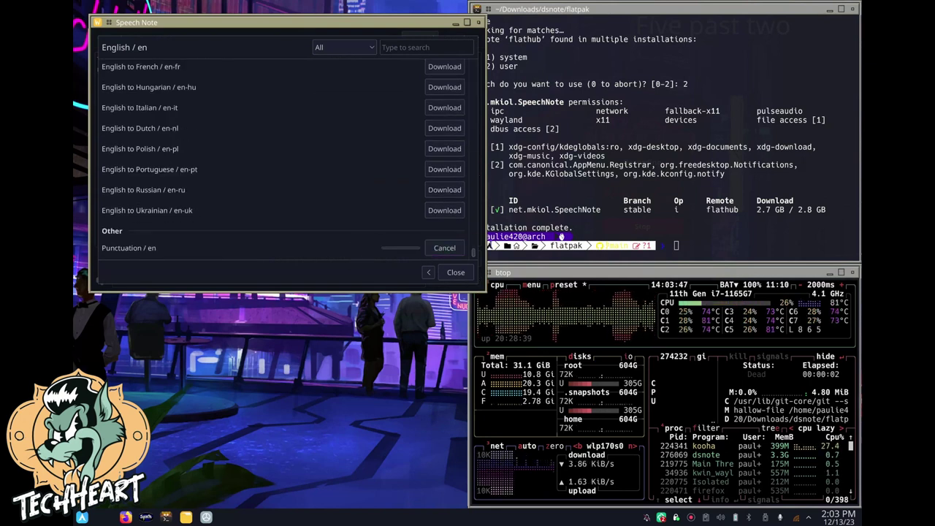
Step: Leave the English model list, set the speech-to-text model to English (Vosk Large) and open the text-to-speech voice choices
scroll(319, 198, "up", 15)
scroll(320, 198, "up", 10)
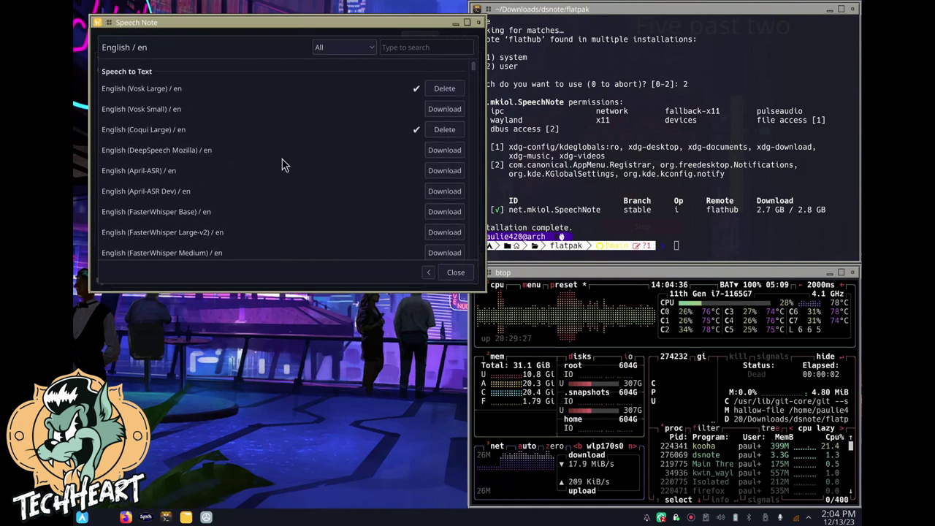
key("Escape")
left_click(194, 258)
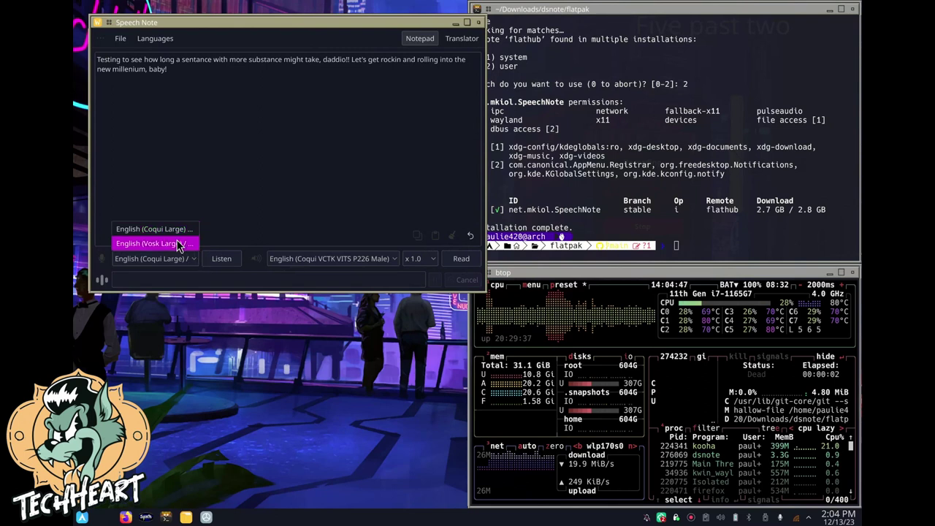
left_click(181, 244)
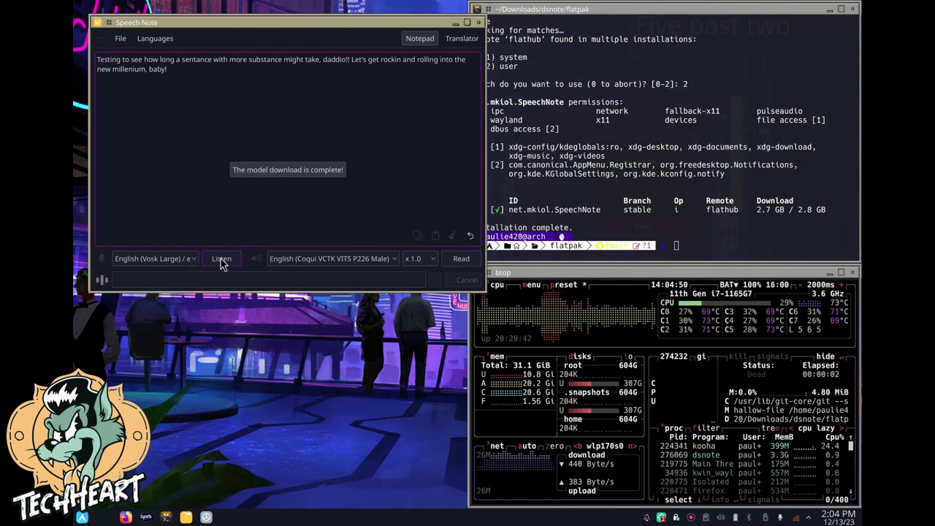
left_click(328, 259)
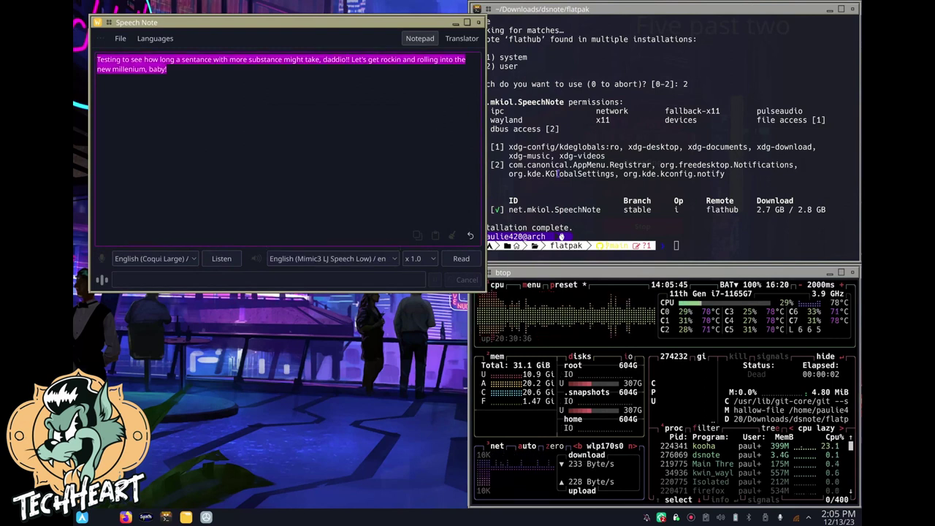
scroll(600, 99, "up", 1)
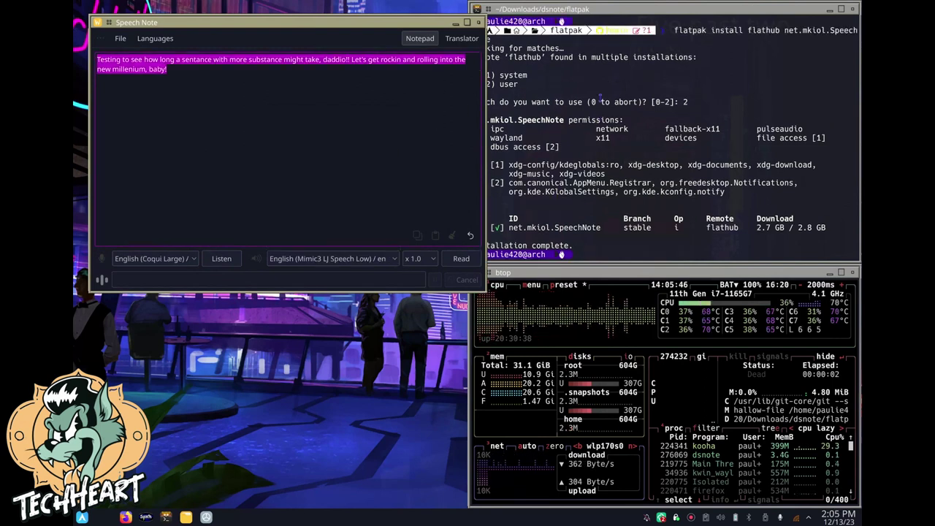
key("super")
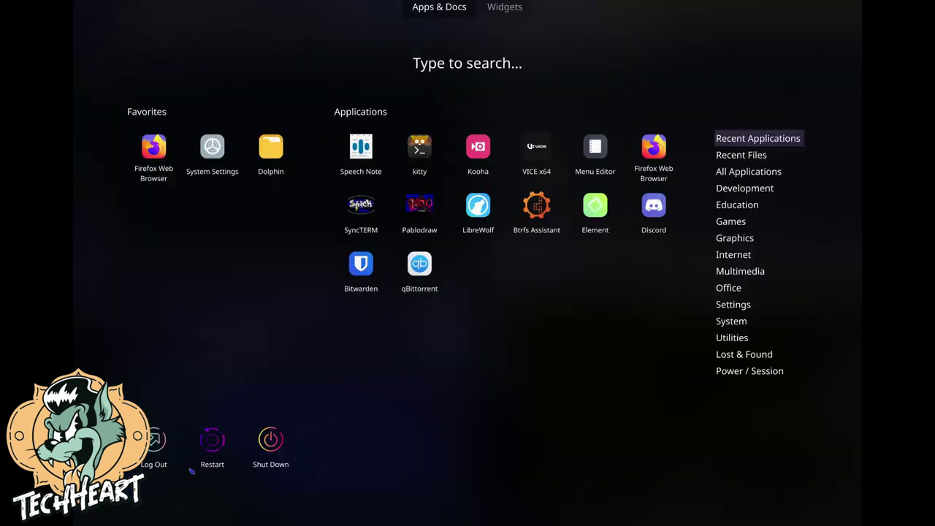
type("lib")
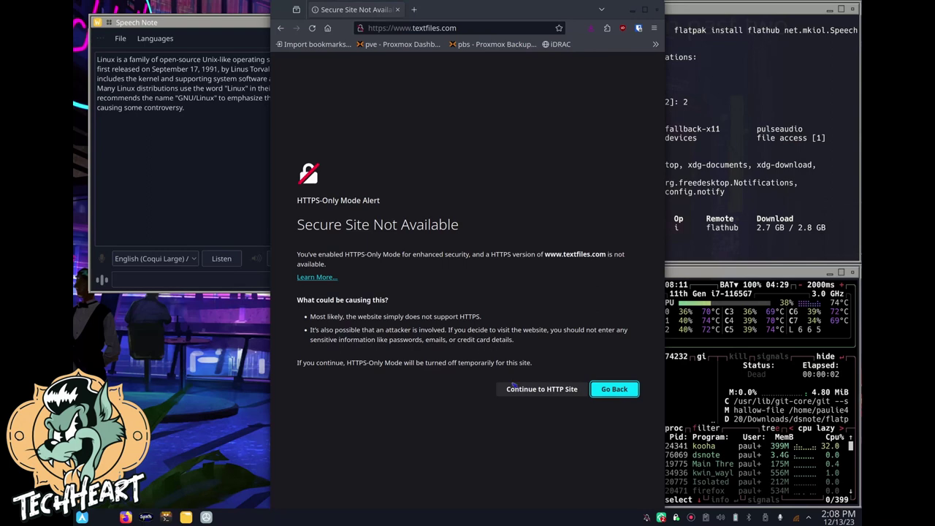
left_click(515, 389)
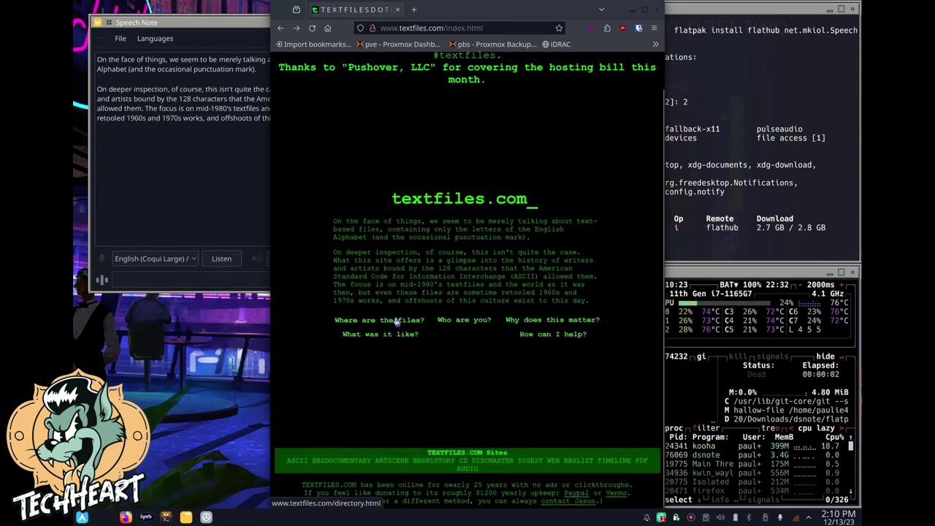
Step: Open the textfiles.com file directory and go to ethics.txt in the hacking section
left_click(395, 322)
scroll(395, 321, "down", 3)
left_click(328, 205)
scroll(333, 241, "down", 20)
left_click(289, 259)
Step: Have the opening paragraphs of ethics.txt, through "their evil terminals into.", read aloud in Speech Note with the English (Coqui VCTK VITS P227 Female) voice
left_click_drag(282, 136, 408, 176)
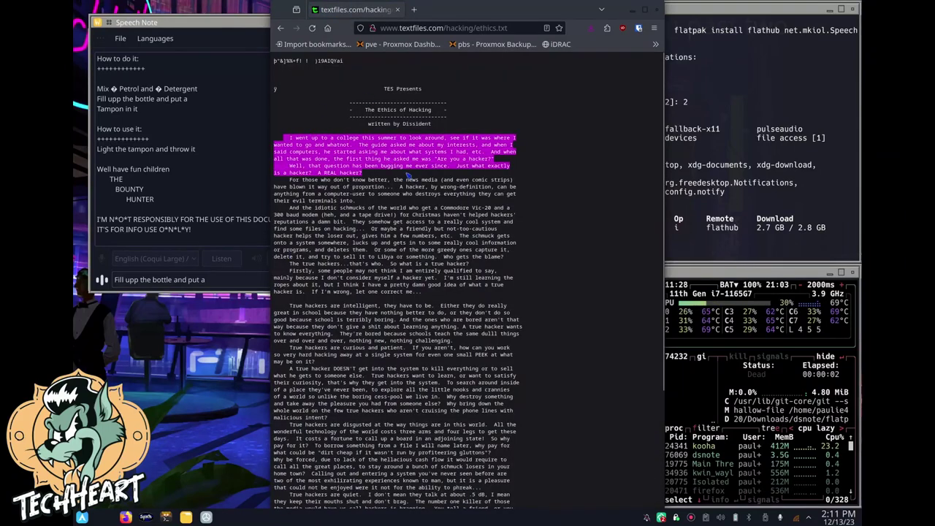
left_click_drag(408, 175, 356, 201)
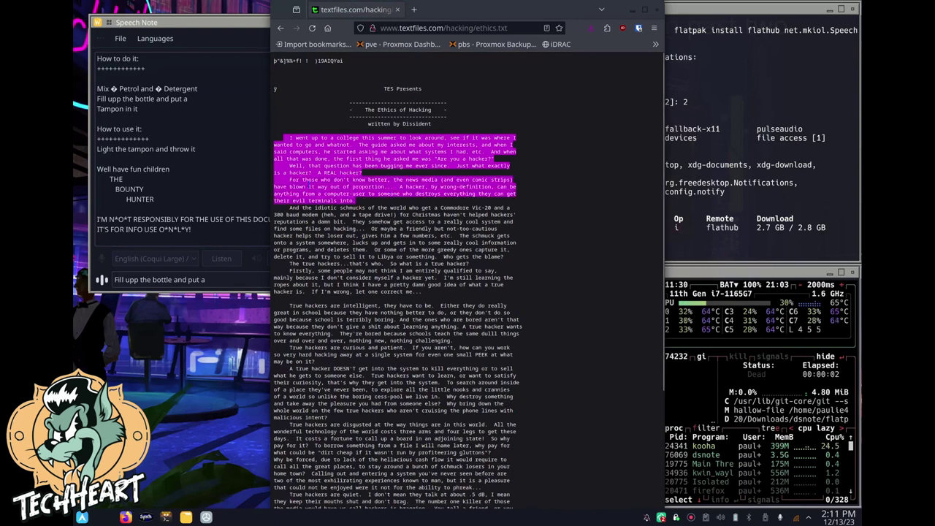
key("ctrl+alt+r")
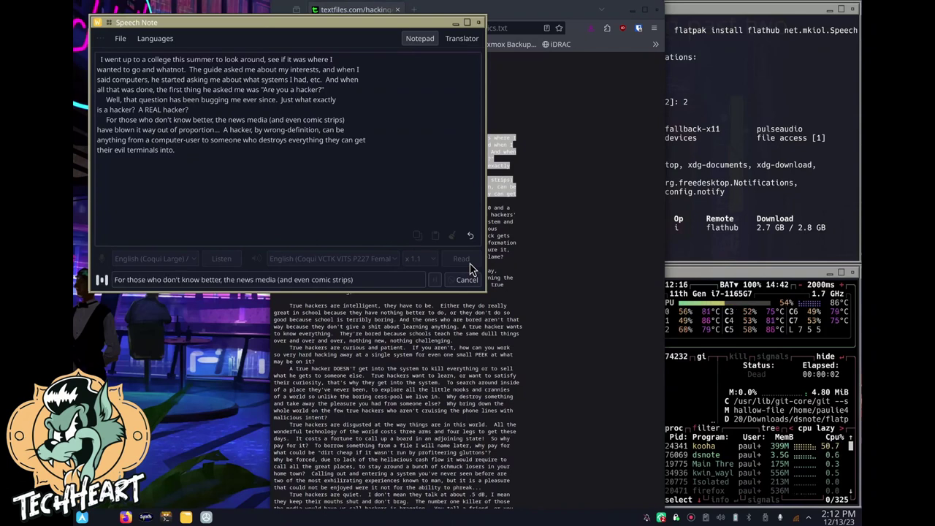
Step: Replace the note with the ethics.txt passage from "And the idiotic schmucks of the world" to "let one correct me..."
key("alt+Tab")
left_click_drag(424, 292, 285, 206)
key("ctrl+c")
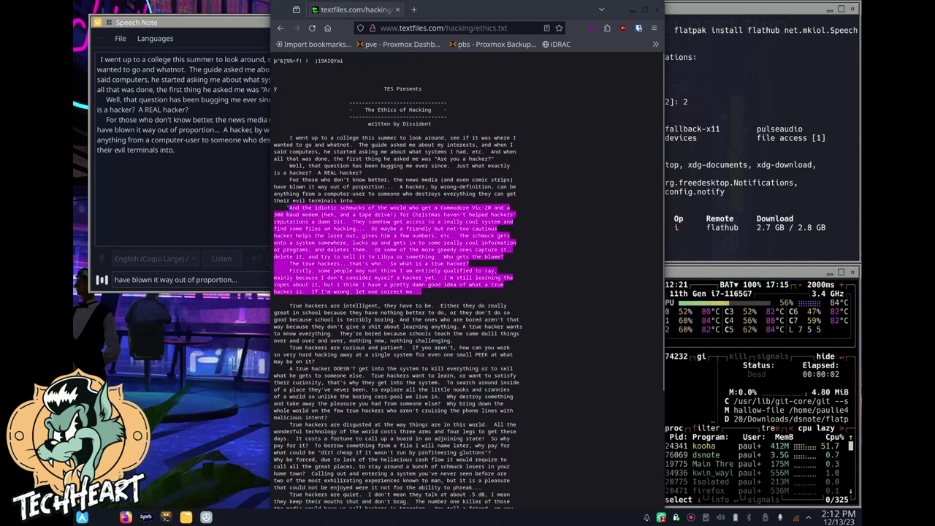
key("alt+Tab")
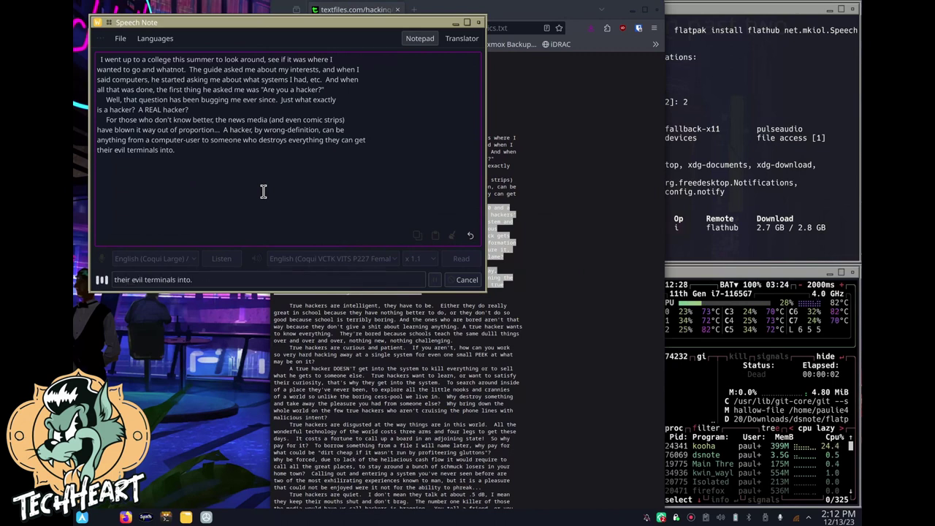
key("ctrl+a")
key("Delete")
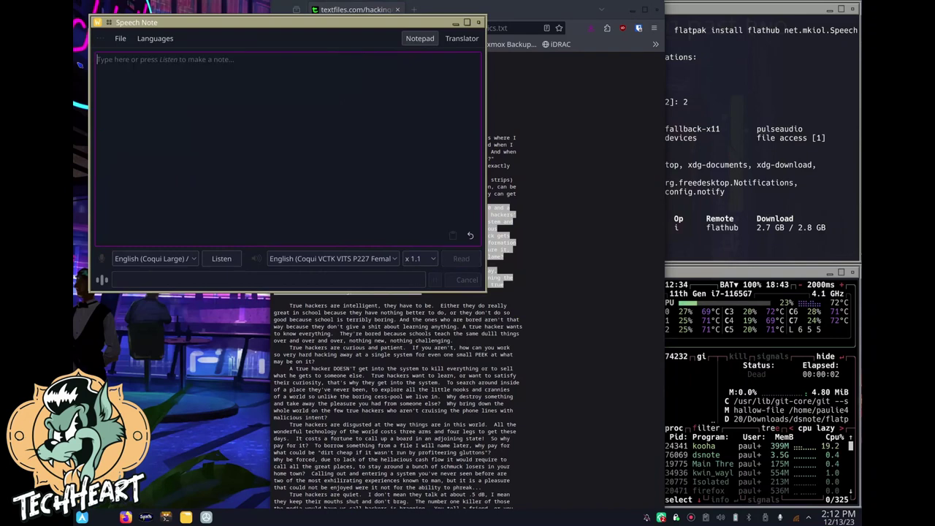
key("ctrl+v")
Step: Have the "idiotic schmucks" passage read aloud with the English (Coqui VCTK VITS P226 Male) voice
left_click(332, 259)
left_click(355, 184)
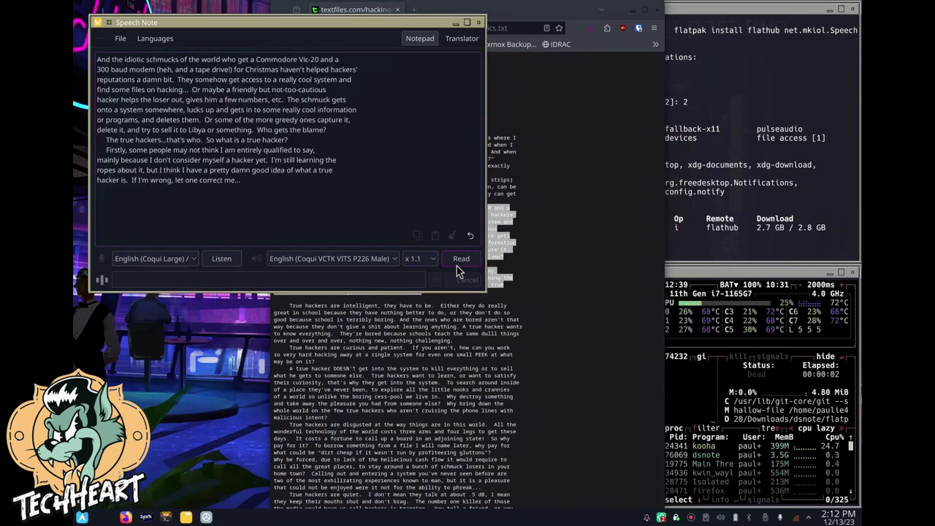
left_click(460, 263)
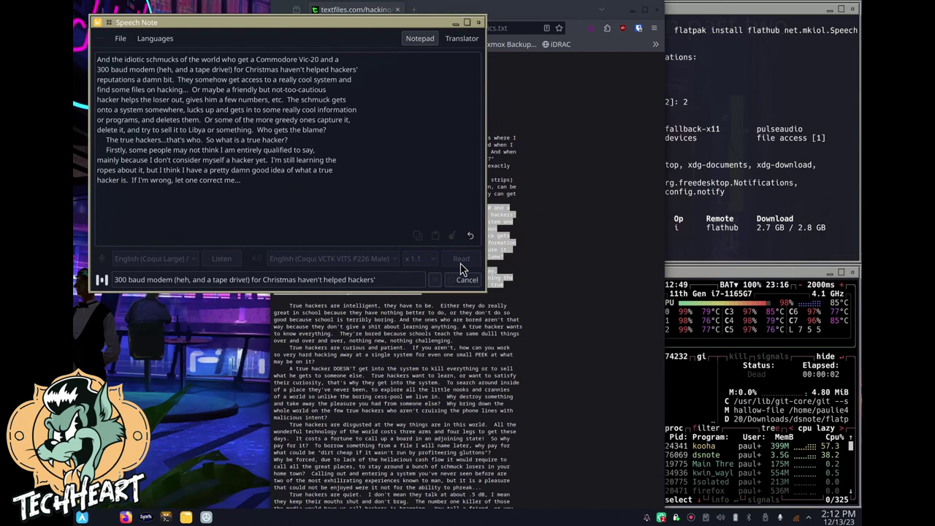
Step: Replace the note with the ethics.txt passage from "True hackers are intelligent, they have to be." to "may be on it?"
key("alt+Tab")
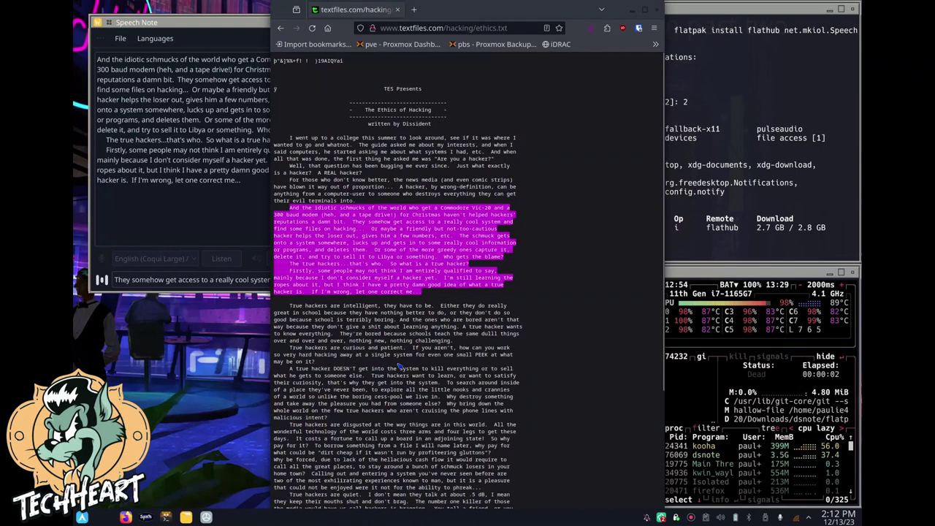
left_click(411, 367)
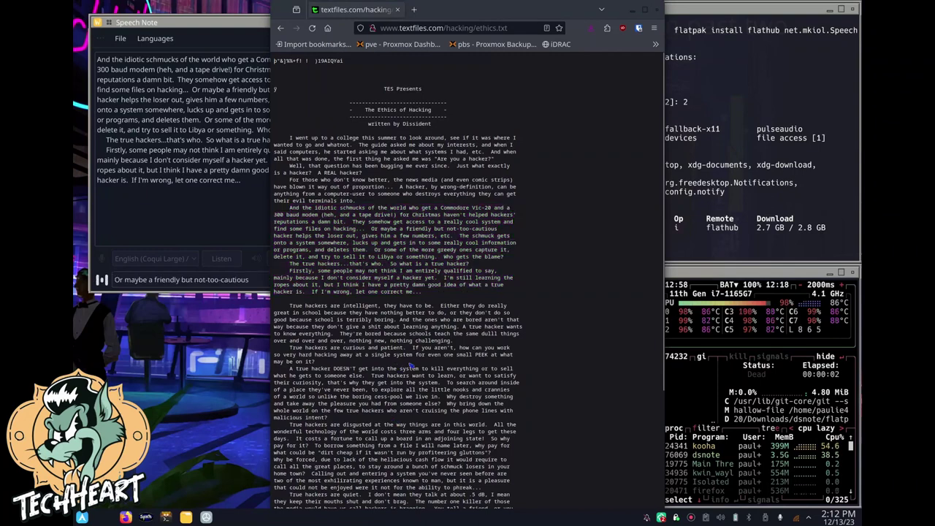
left_click_drag(412, 366, 274, 309)
key("ctrl+c")
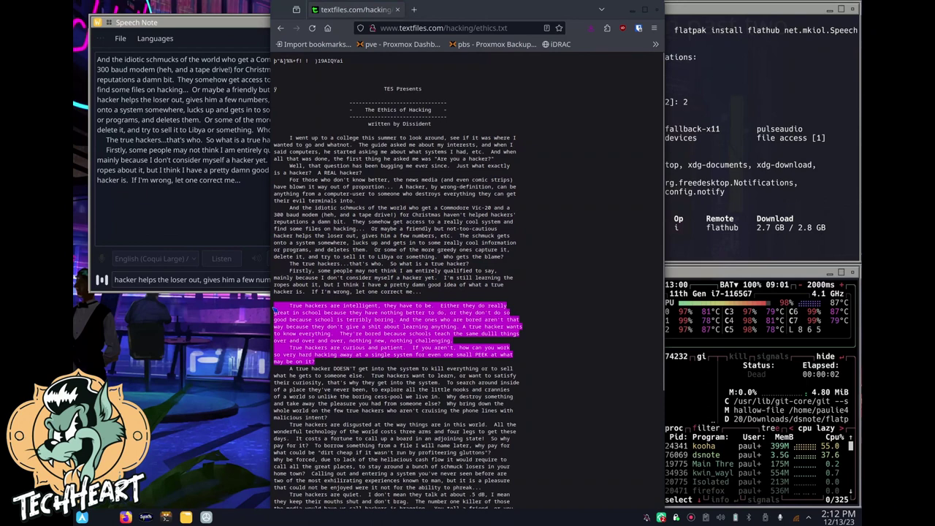
left_click(269, 187)
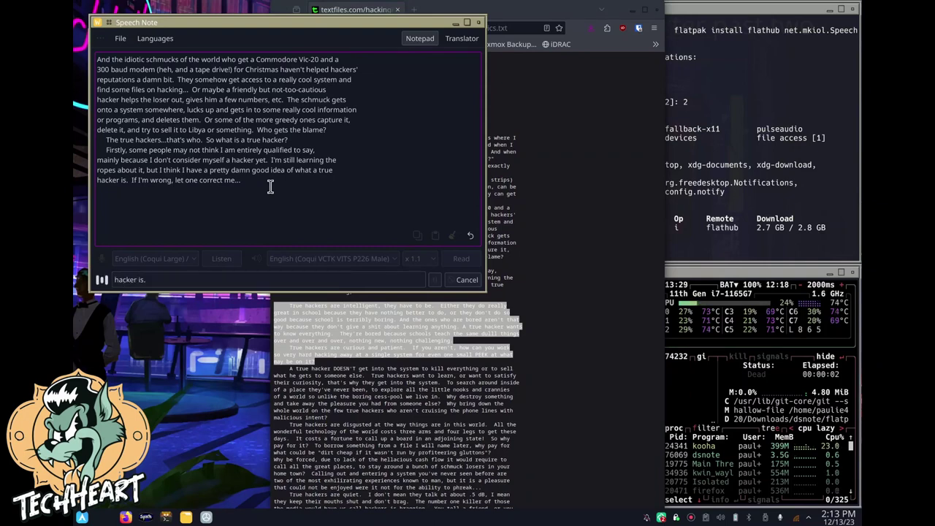
left_click_drag(270, 186, 87, 61)
key("Delete")
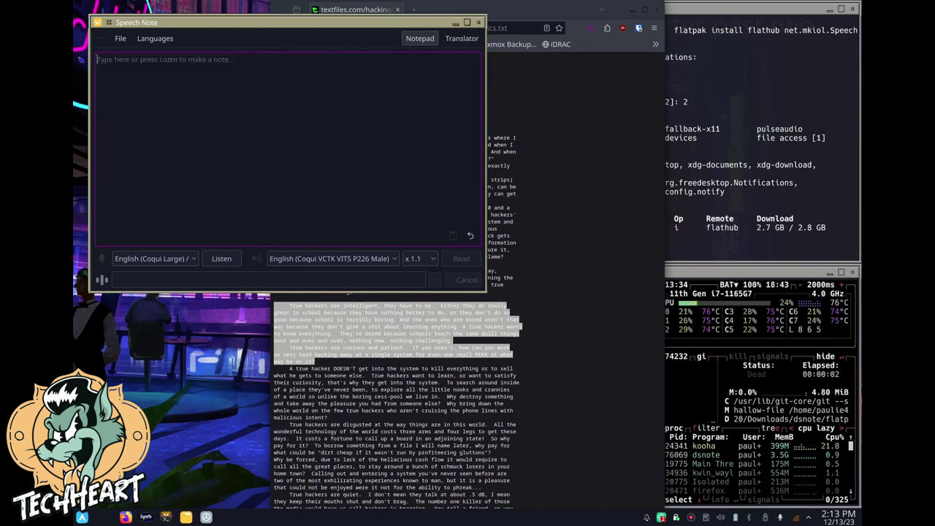
key("ctrl+v")
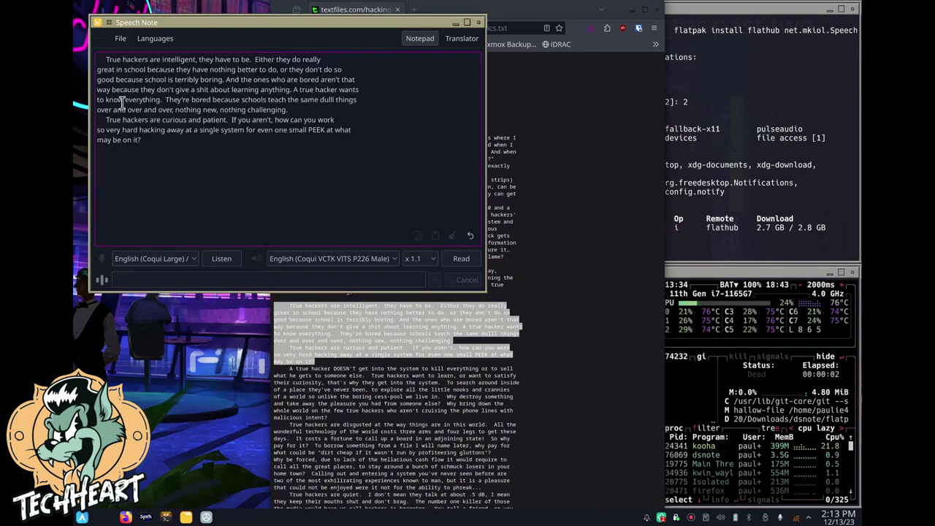
Step: Have the "True hackers are intelligent" passage read aloud with the English (Coqui VCTK VITS P225 Female) voice
left_click(397, 263)
left_click(374, 169)
left_click(469, 261)
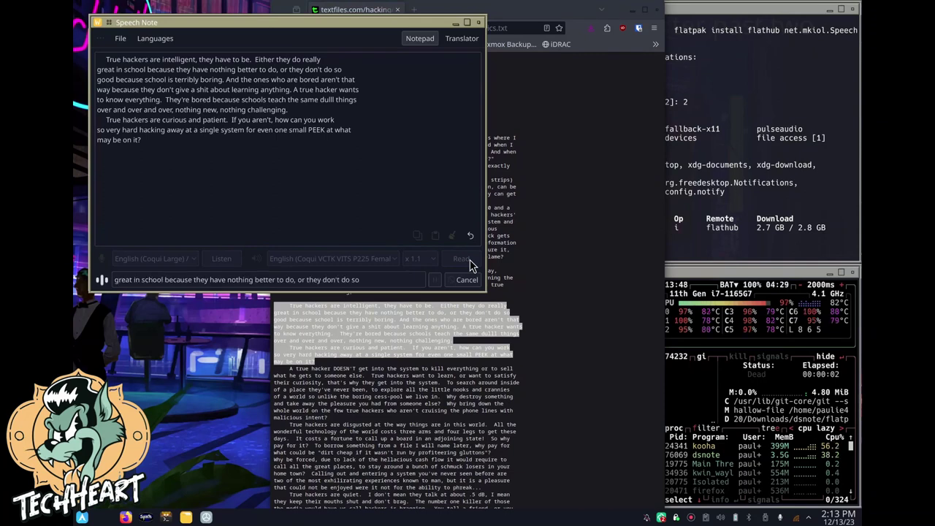
Step: Copy the ethics.txt paragraph from "A true hacker DOESN'T get into the system" to "malicious intent?"
left_click(511, 271)
left_click(348, 416)
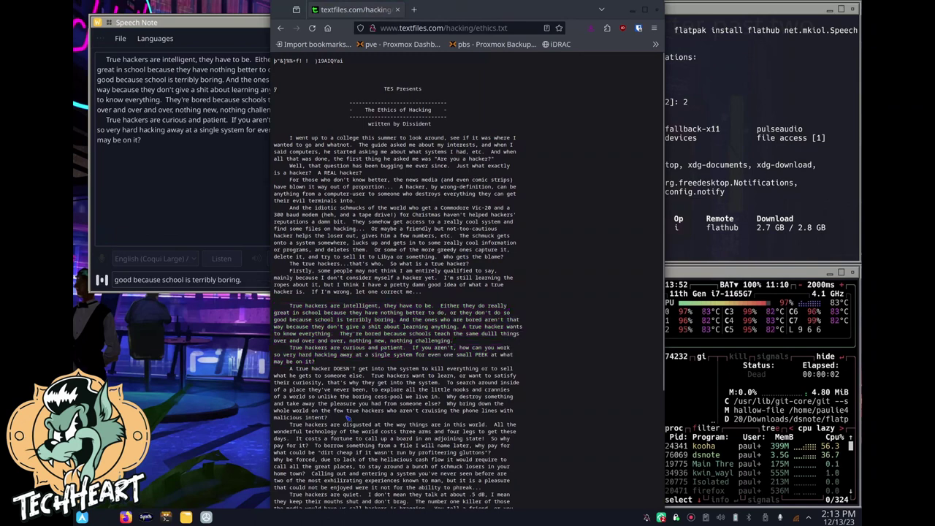
left_click_drag(349, 417, 274, 368)
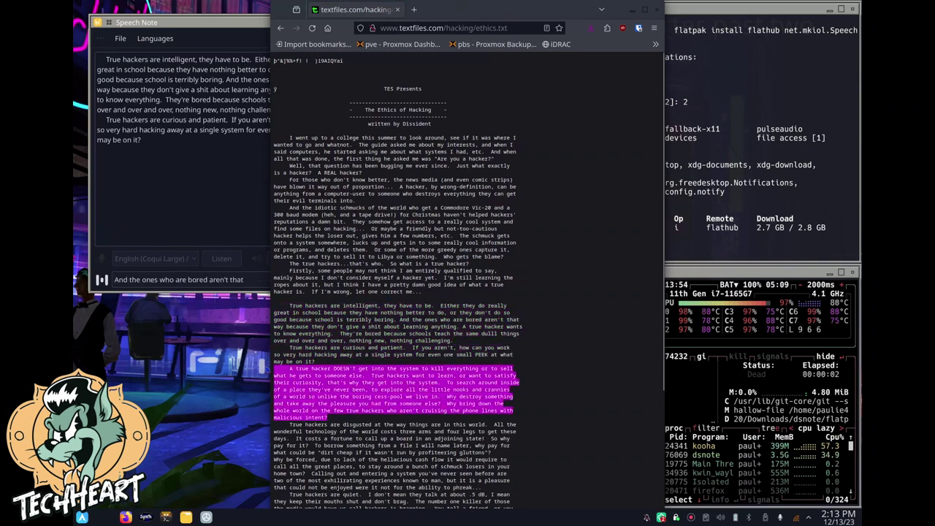
key("ctrl+c")
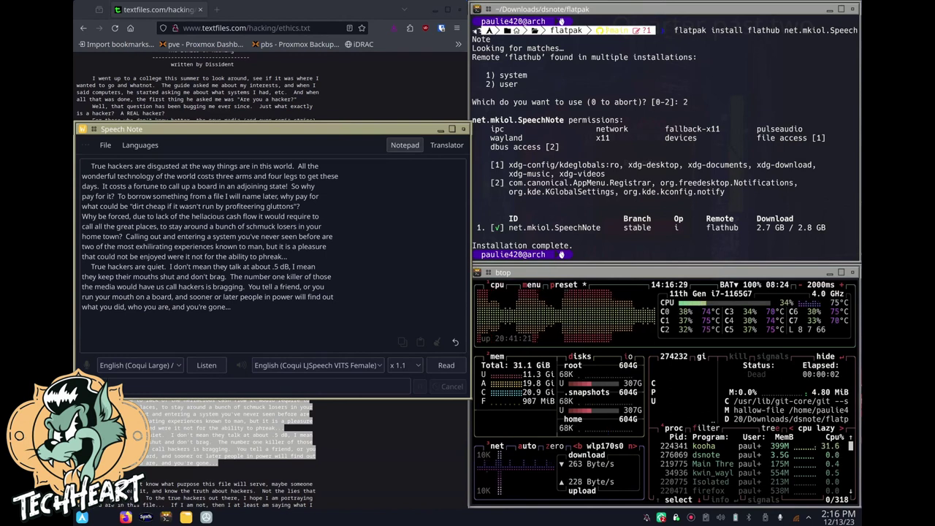
Step: Empty the note and dictate a short speech-to-text test using the English (Coqui Large) model
left_click_drag(231, 307, 87, 162)
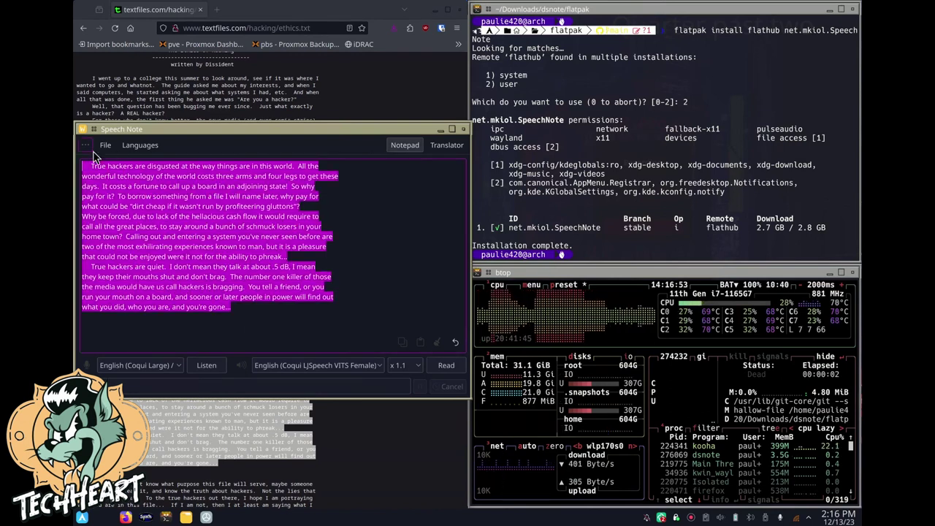
key("Delete")
left_click(179, 365)
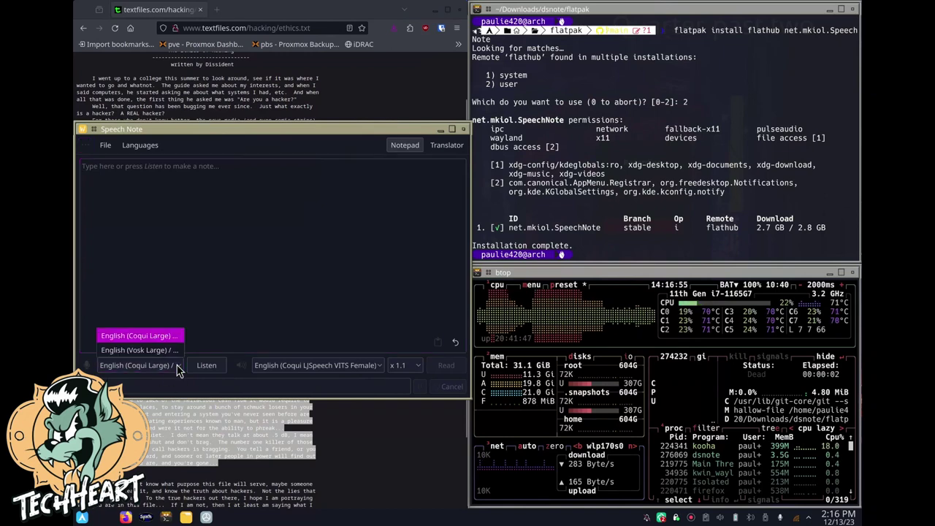
left_click(139, 335)
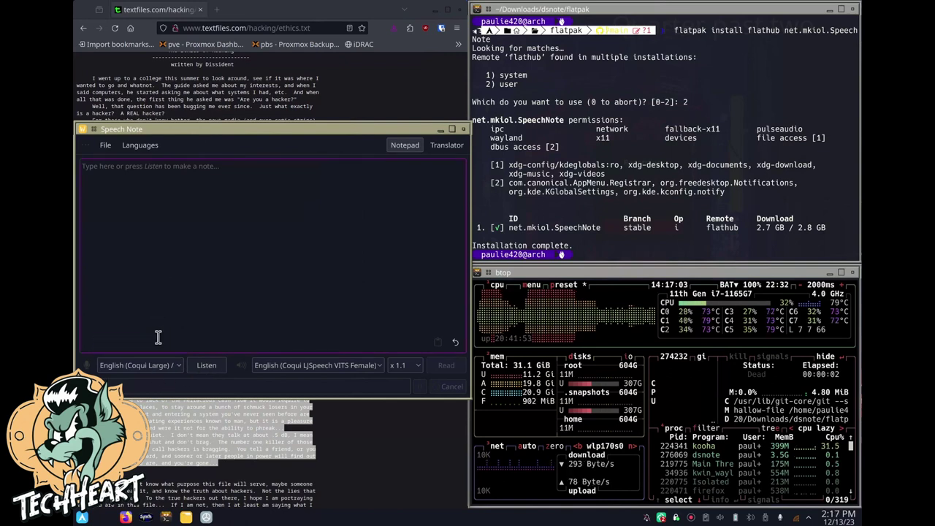
left_click(207, 366)
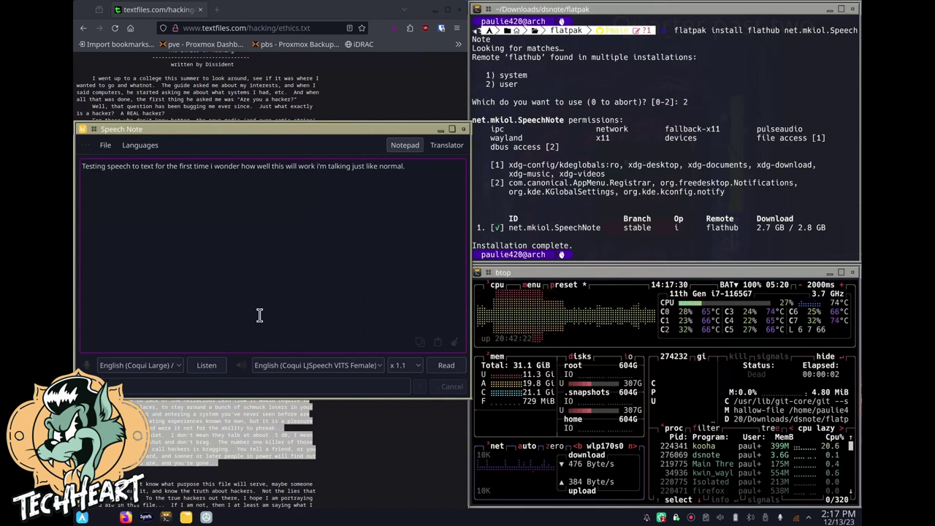
Step: Clear the dictated note, enlarge the ethics.txt page in the browser to 150% and deselect the previously copied passage
key("ctrl+a")
key("Delete")
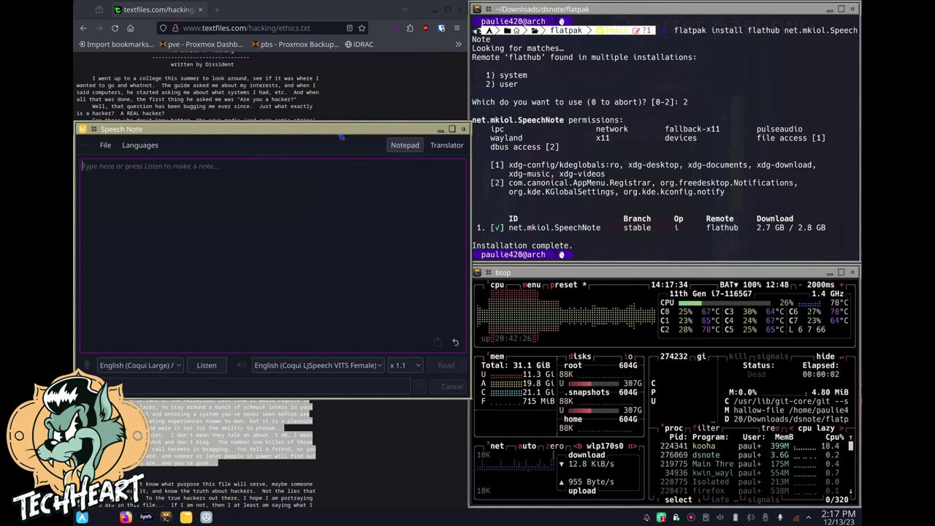
key("alt+Tab")
key("ctrl+plus")
key("ctrl+plus")
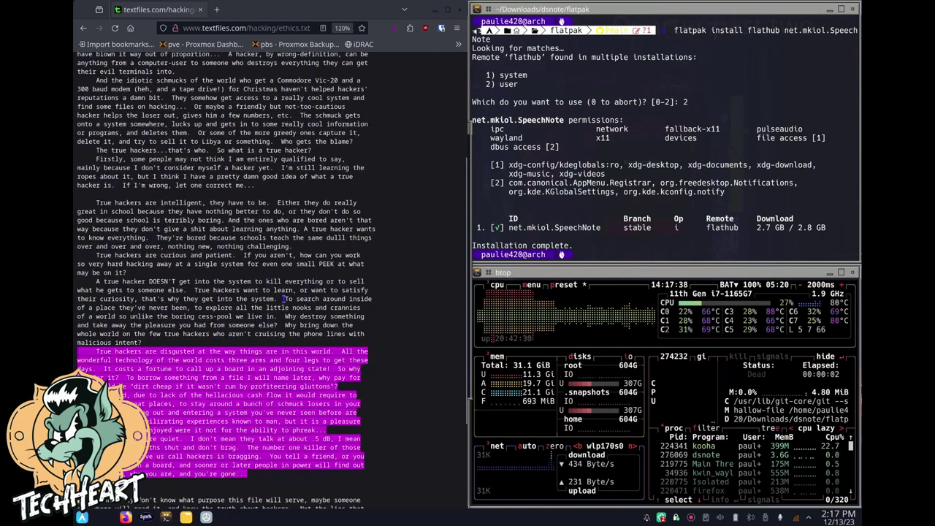
key("ctrl+plus")
key("ctrl+plus")
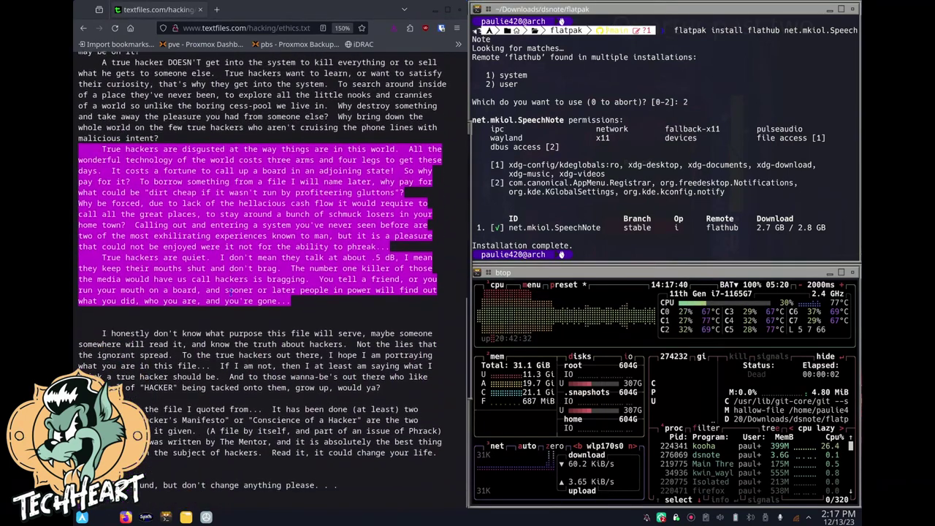
left_click(229, 290)
left_click_drag(216, 334, 79, 334)
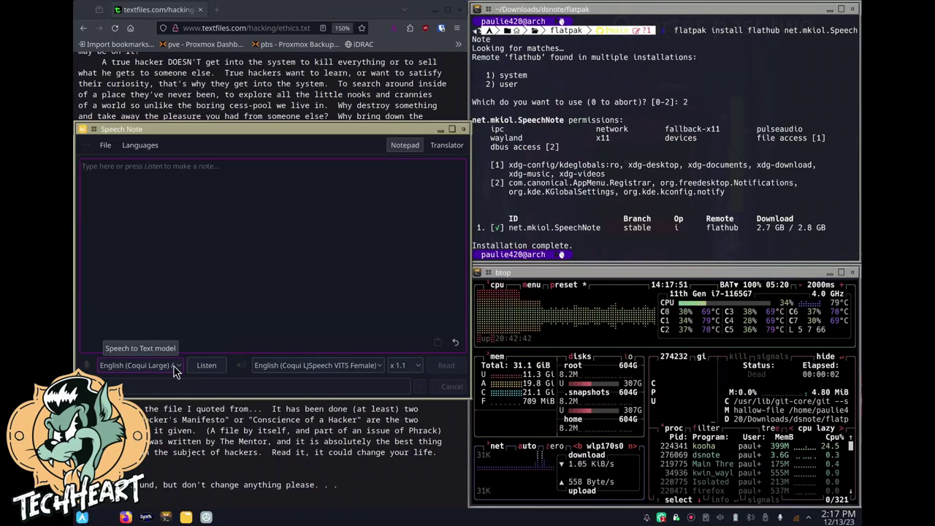
Step: Switch the speech-to-text model to English (Vosk Large) and dictate the closing paragraphs of ethics.txt, ending with "don't change anything please"
left_click(174, 365)
left_click(168, 350)
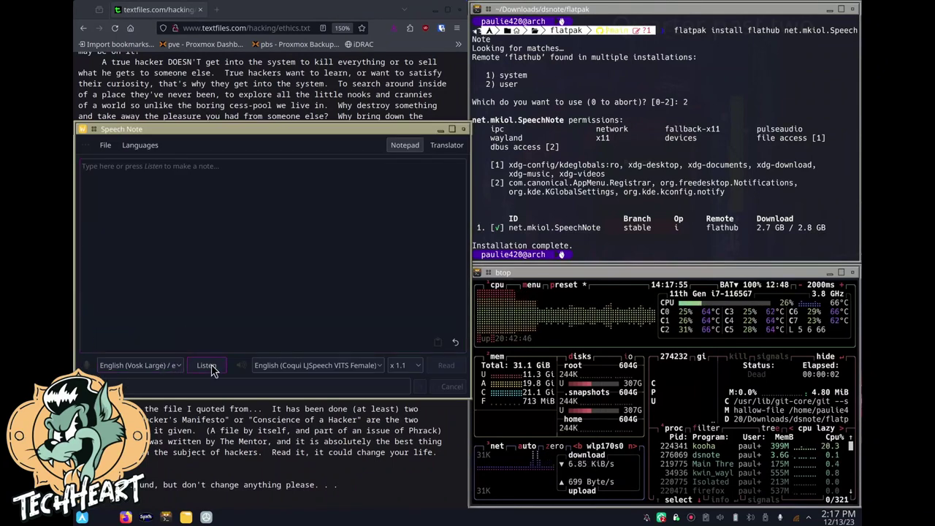
left_click(210, 367)
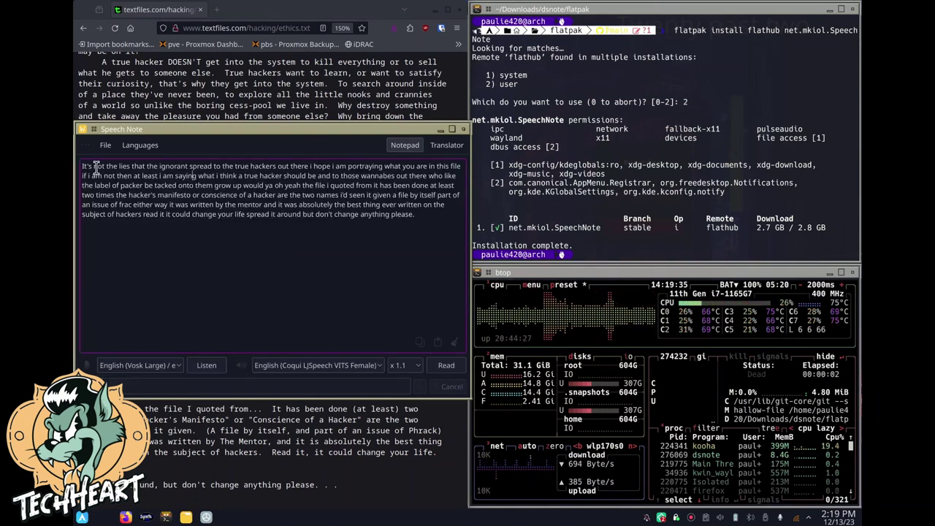
Step: Compare the opening words of the dictated note with the ethics.txt paragraph starting "I honestly don't know what purpose this file will serve"
left_click_drag(93, 166, 217, 169)
left_click(222, 167)
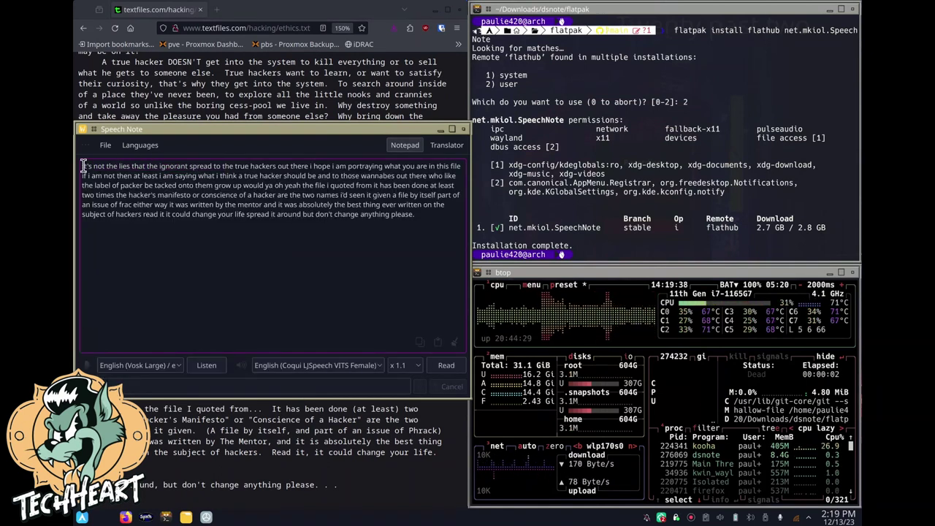
left_click_drag(83, 167, 219, 166)
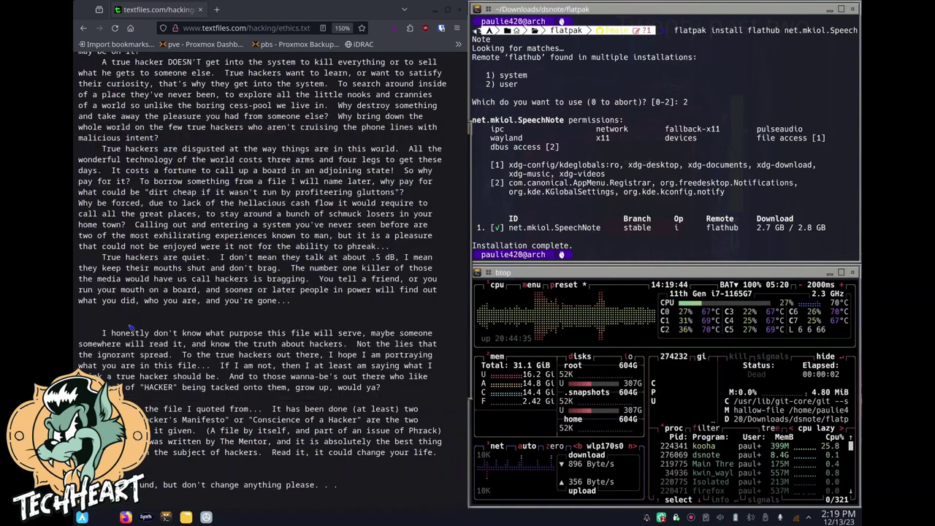
left_click_drag(99, 332, 356, 344)
Step: Return to the textfiles.com hacking index and open 2600-9-3.txt, the Autumn 1992 issue of 2600 Magazine
left_click(82, 27)
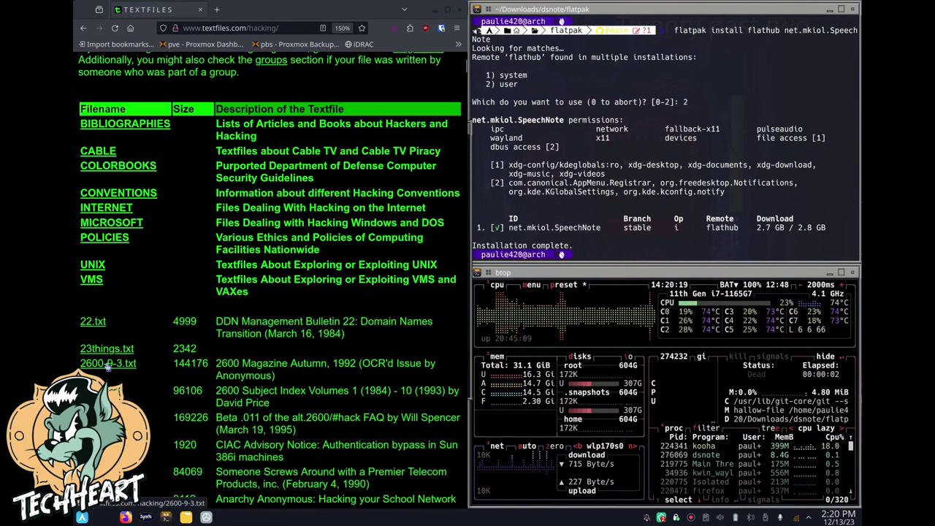
left_click(109, 364)
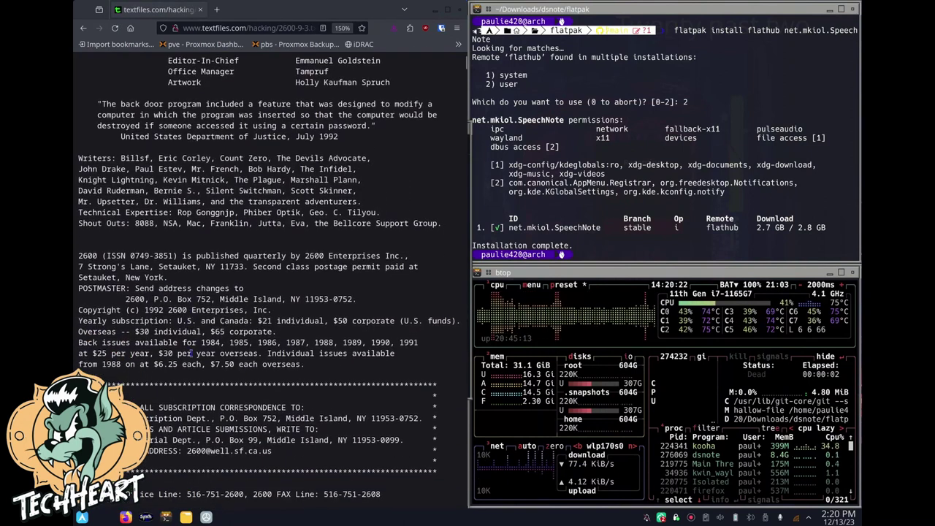
scroll(190, 353, "down", 1)
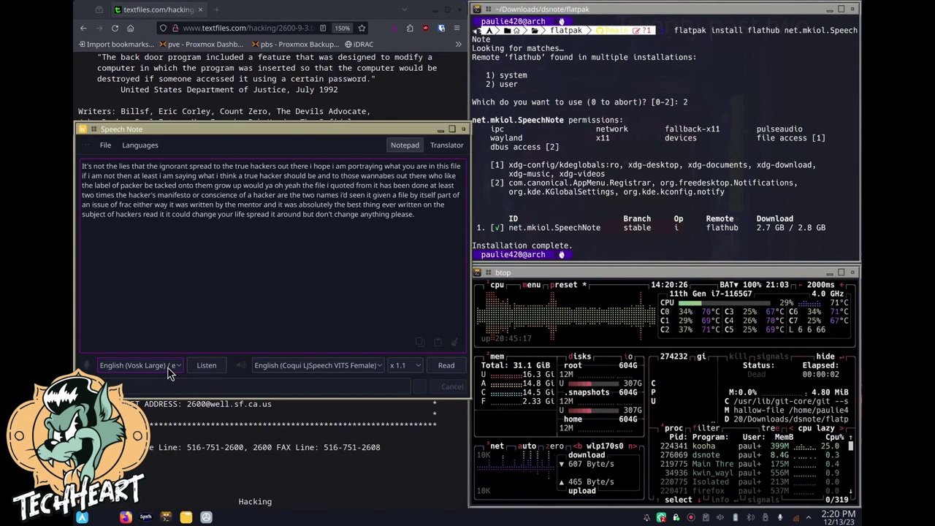
Step: Select the English (Coqui Large) speech-to-text model, empty the note and dictate the magazine's "The back door program" quotation
left_click(167, 367)
left_click(162, 336)
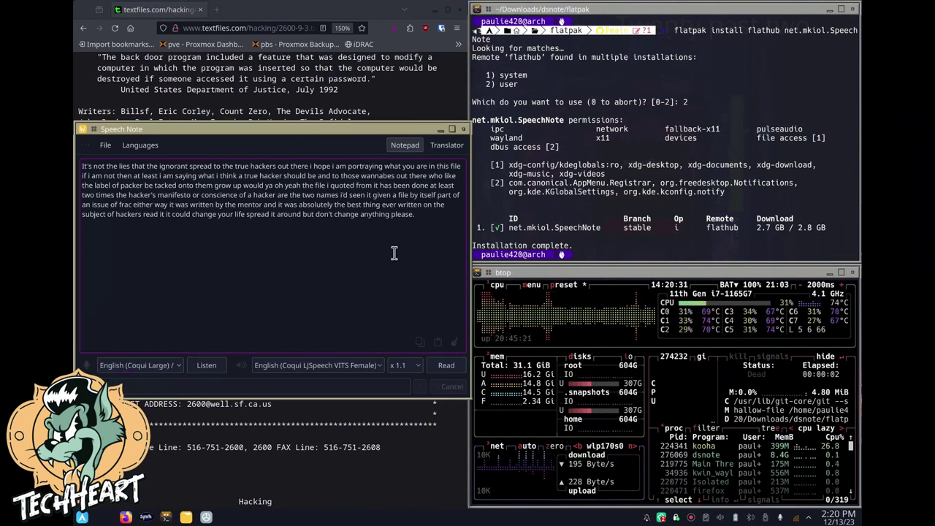
key("ctrl+a")
key("Delete")
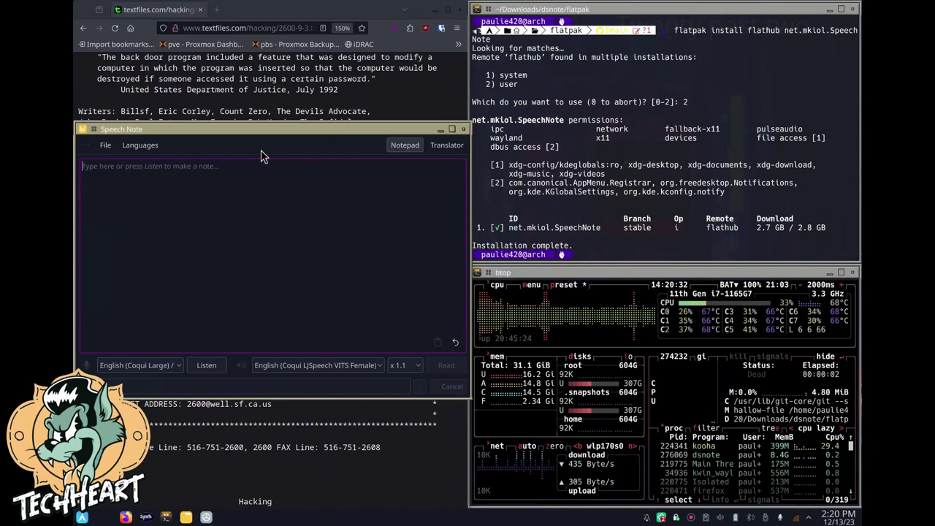
left_click(213, 367)
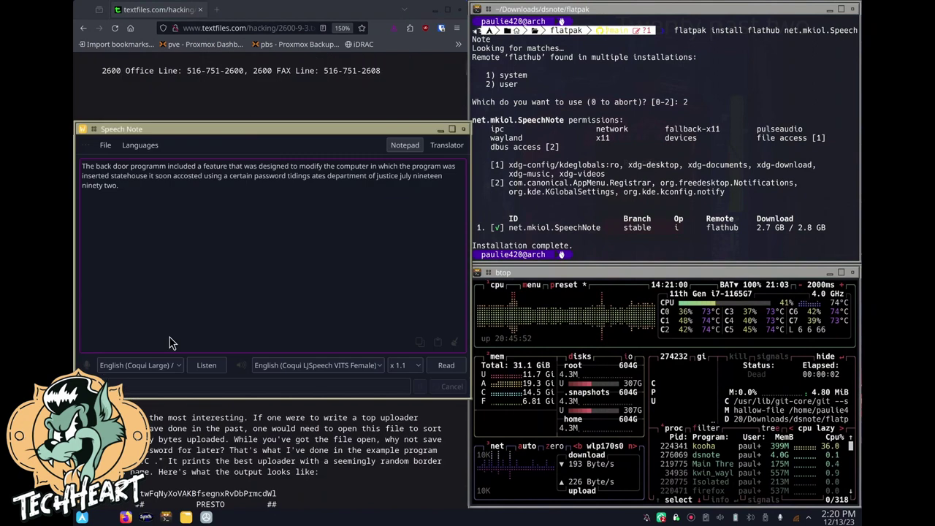
Step: Clear the dictated quotation and dictate the opening of the magazine's "Hacking" article, starting with "The recent article on security holes"
left_click_drag(96, 165, 177, 194)
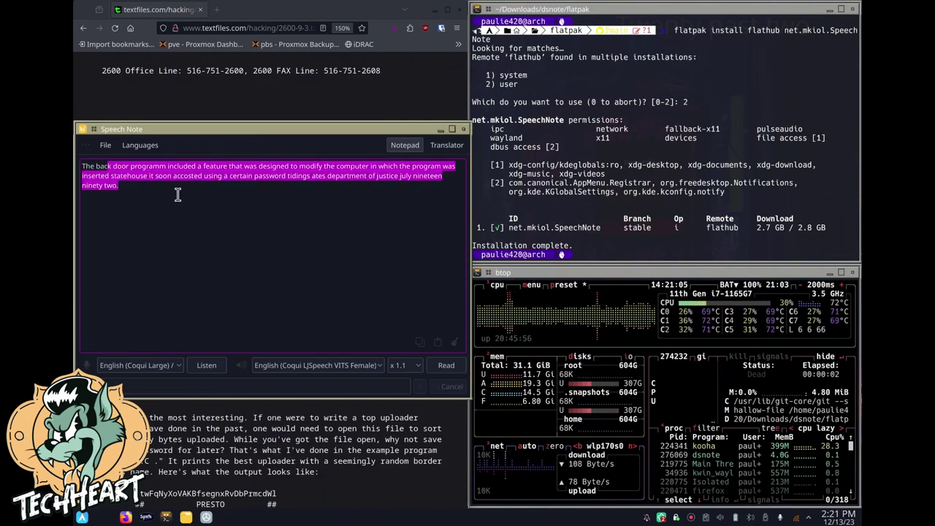
key("ctrl+a")
key("Delete")
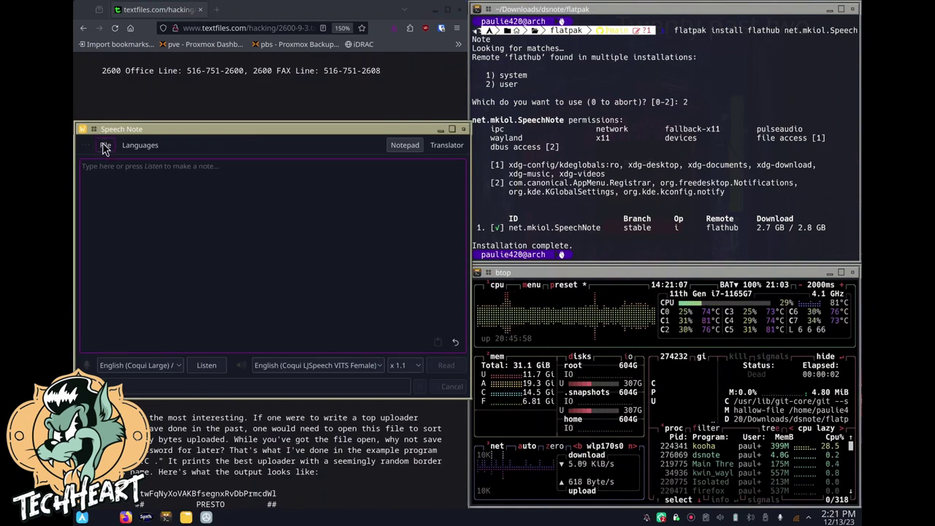
left_click(206, 365)
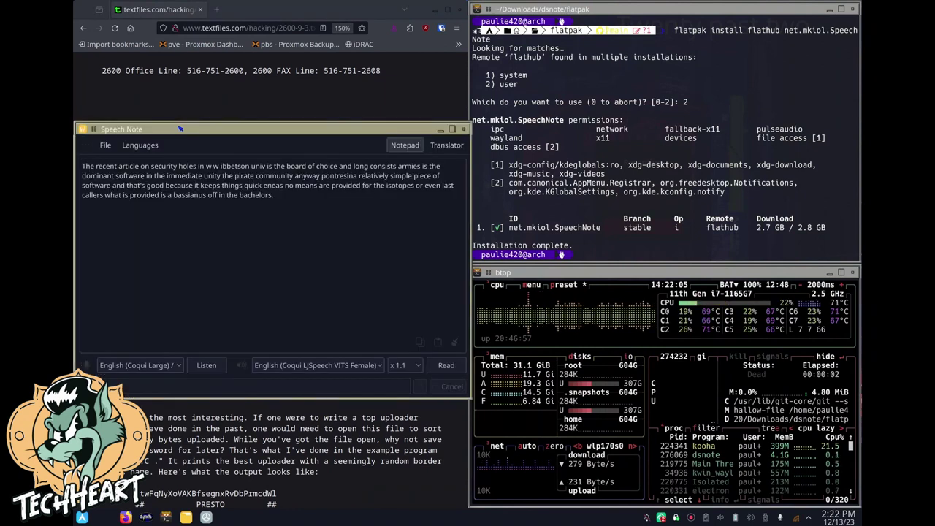
Step: Move the Speech Note window beside the "Hacking" article and check the wording of the dictated note against the original text
left_click_drag(180, 129, 570, 169)
left_click_drag(476, 209, 692, 212)
double_click(604, 210)
left_click(640, 207)
left_click(619, 211)
left_click(691, 212)
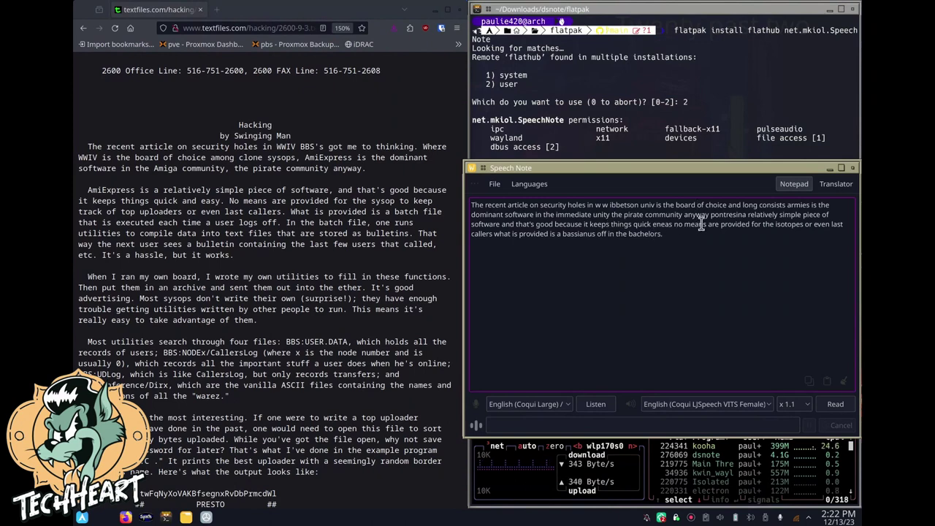
left_click_drag(709, 214, 747, 217)
left_click(746, 219)
Step: Select the English (Vosk Large) model, empty the note and dictate the "Hacking" article's first two paragraphs, ending with "but it works"
left_click(553, 404)
left_click(536, 392)
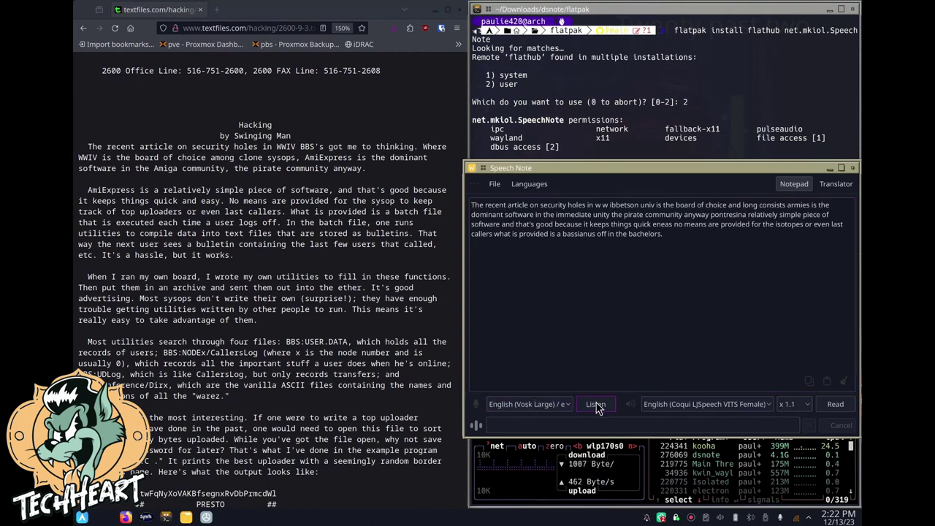
key("ctrl+a")
key("Delete")
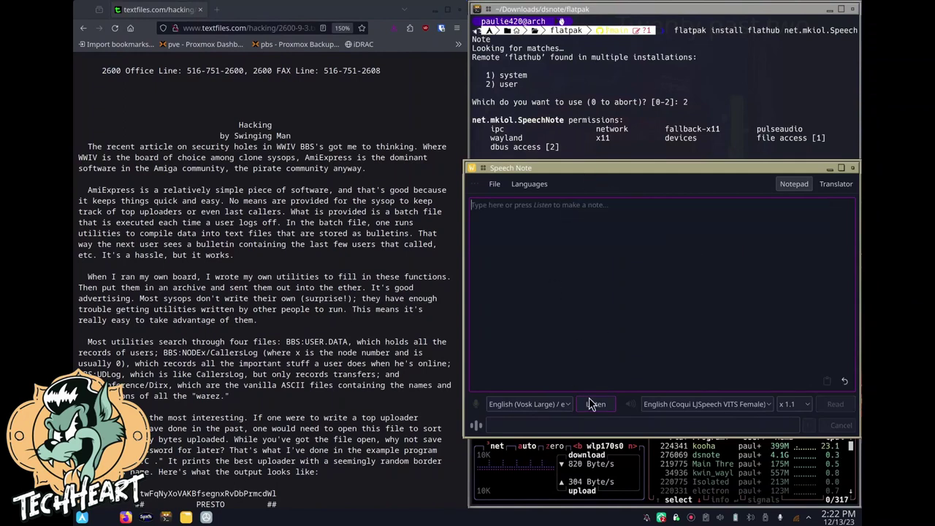
left_click(588, 398)
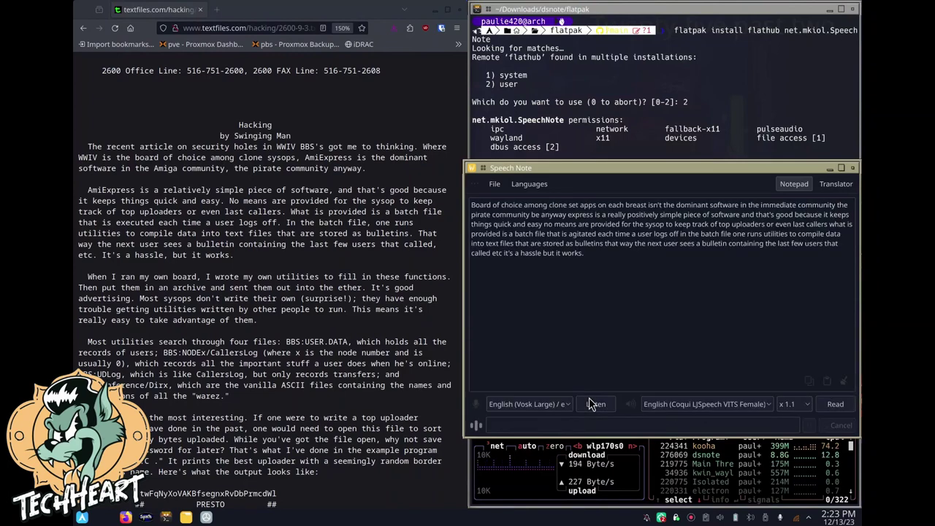
Step: Highlight "the board of choice among clone sysops" and the sentence starting "Where WWIV is" in the article to compare them with the note
left_click_drag(117, 158, 298, 158)
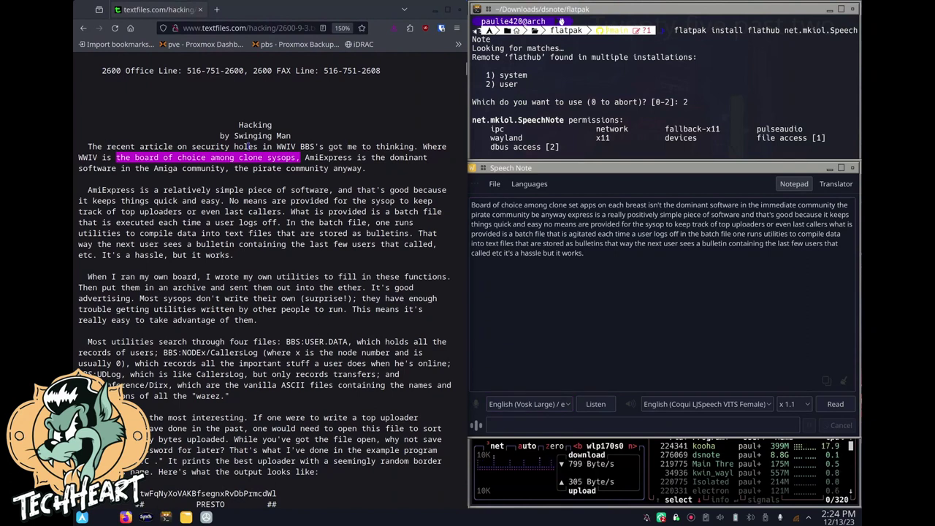
left_click_drag(275, 147, 326, 143)
left_click_drag(422, 147, 428, 157)
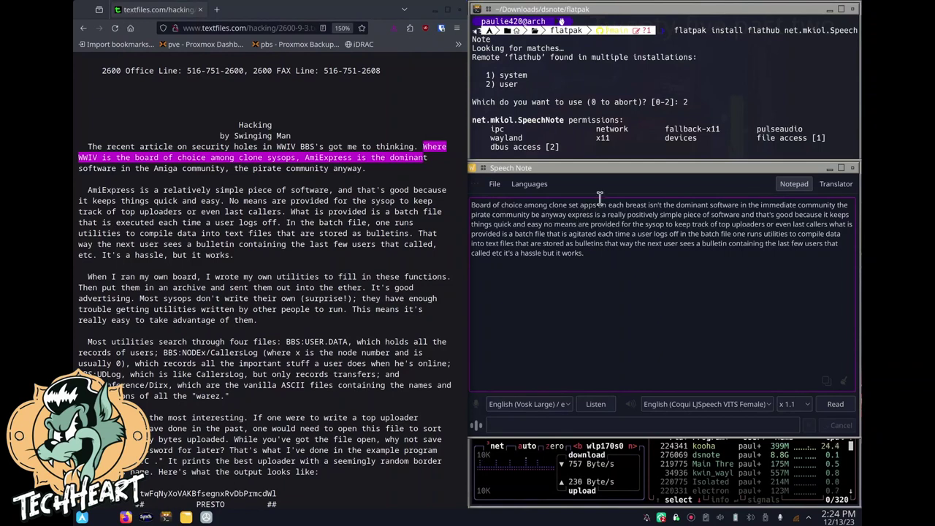
left_click_drag(662, 170, 588, 145)
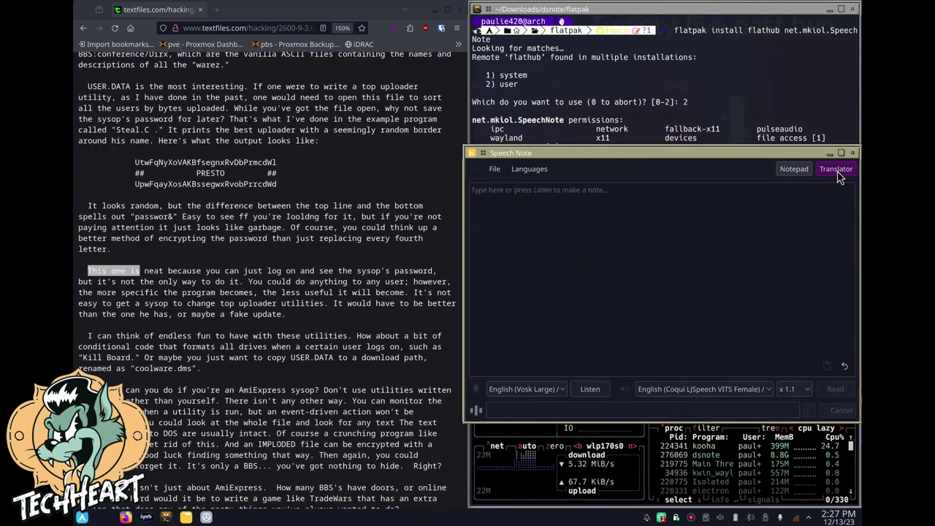
Step: Switch Speech Note to translation, find Spanish among the languages and download the Español a ingles (Spanish to English) / es-en model
left_click(837, 171)
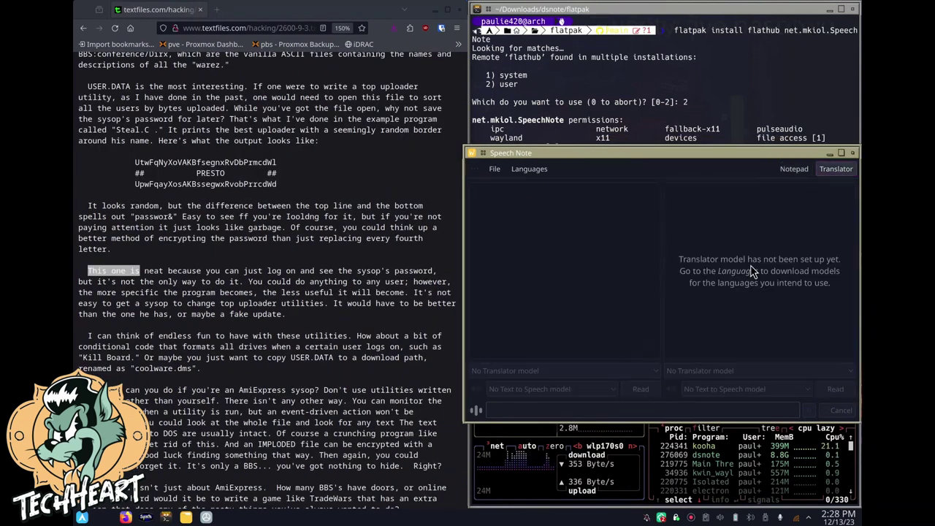
left_click(528, 170)
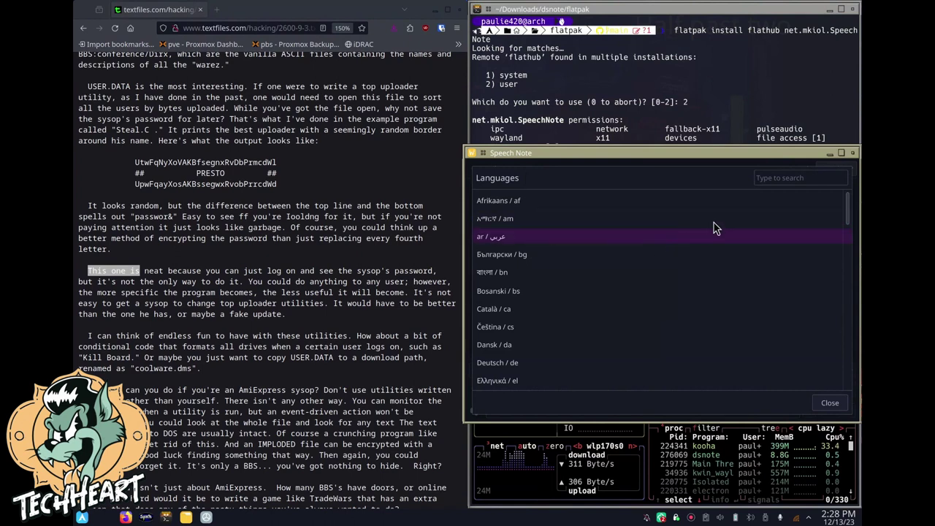
type("spanish")
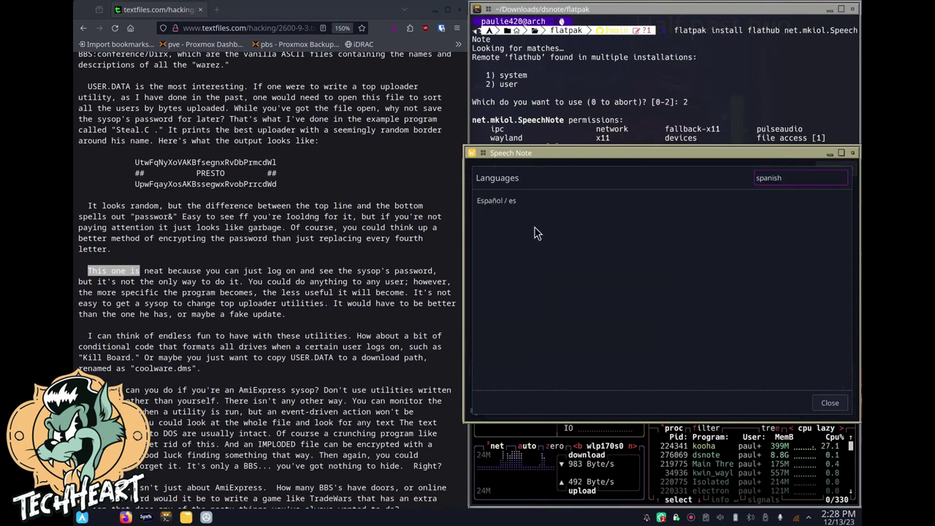
left_click(517, 203)
scroll(526, 351, "down", 10)
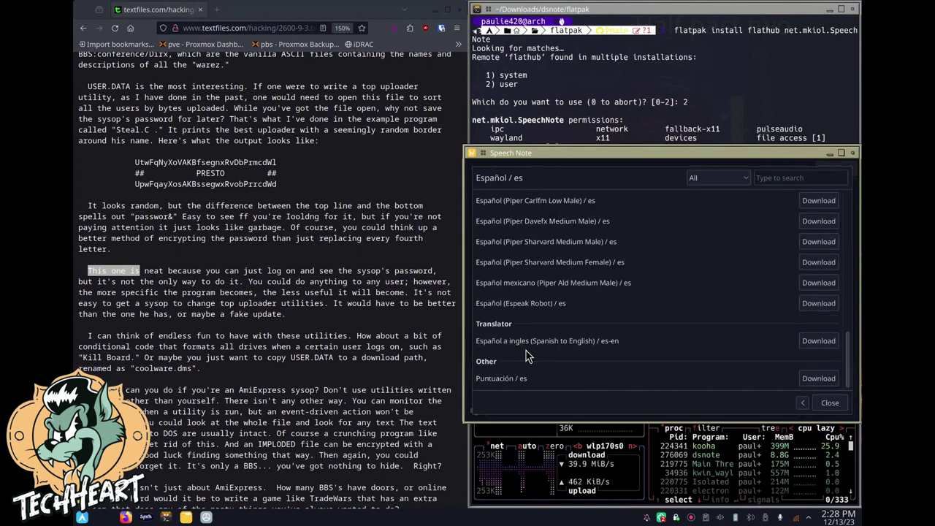
left_click(830, 344)
key("Escape")
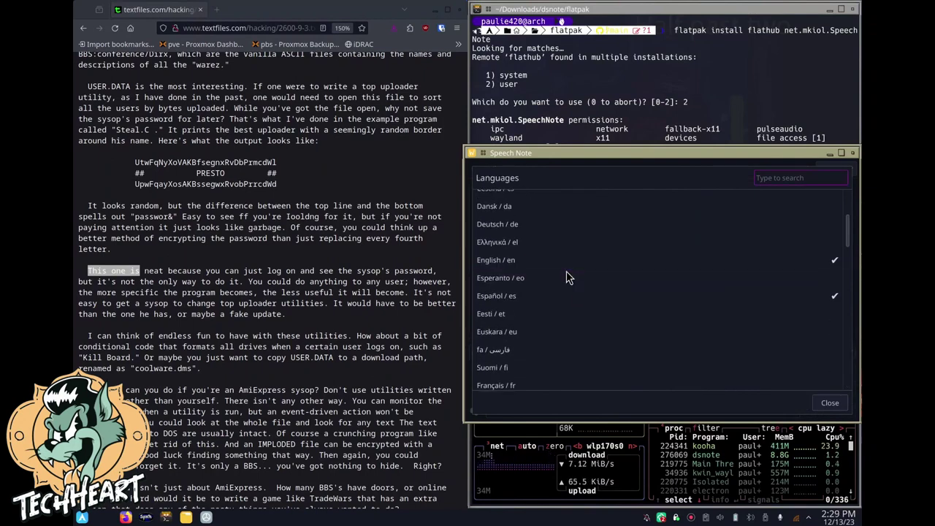
Step: Move the Speech Note window closer to the middle of the desktop, look through the list of languages and close it
left_click_drag(653, 153, 539, 144)
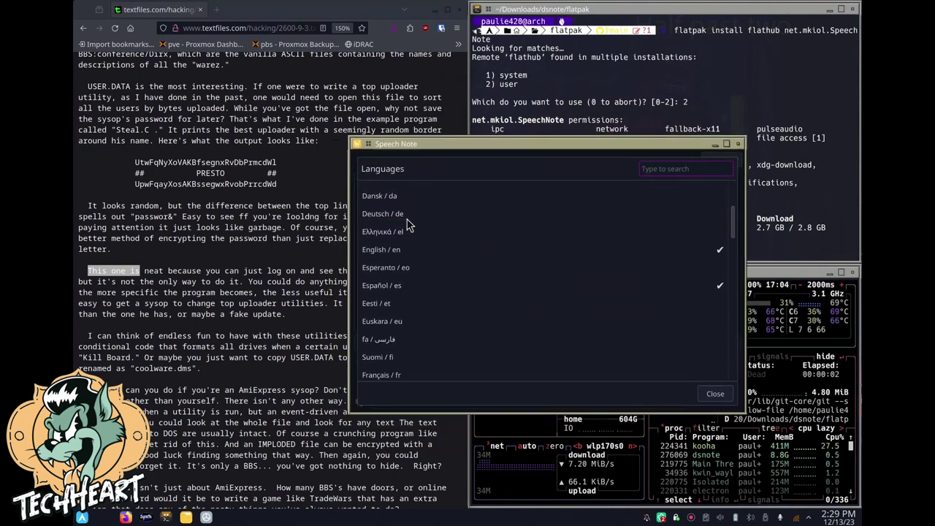
scroll(439, 248, "up", 3)
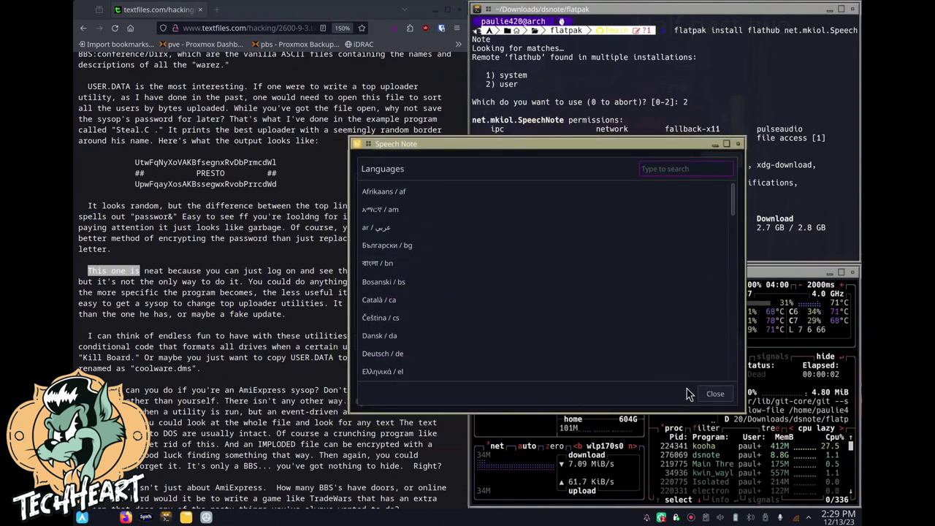
scroll(522, 353, "down", 3)
key("Escape")
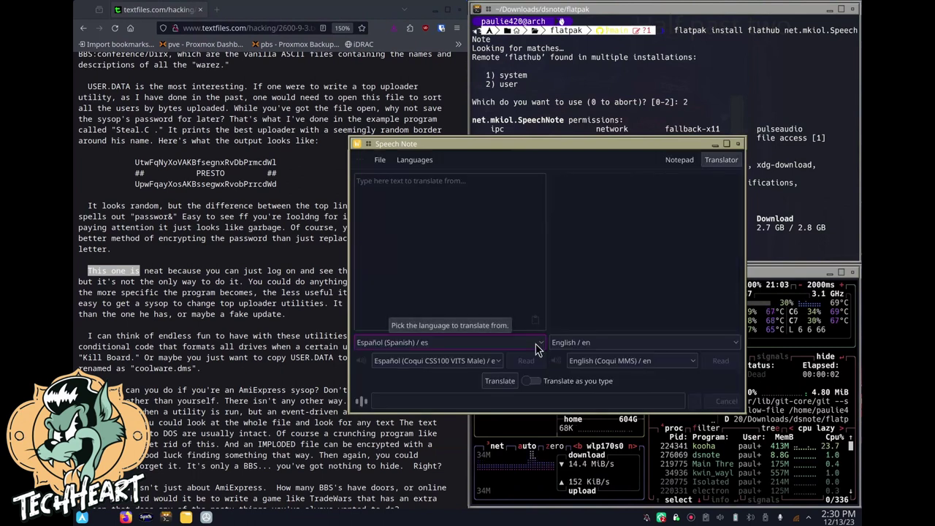
Step: Enter "Ola." as the Español (Spanish) source text and translate it into English
left_click(537, 347)
left_click(445, 235)
type("Ola.")
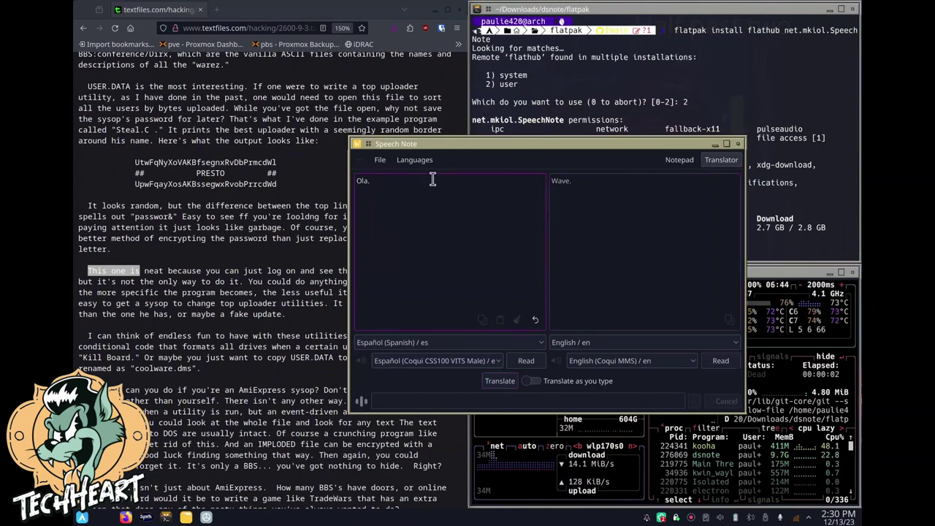
Step: Search the web for "spanish text" in the browser and open the Mi Casa reading text on Lingua.com
left_click(249, 27)
type("spanish text")
key("Return")
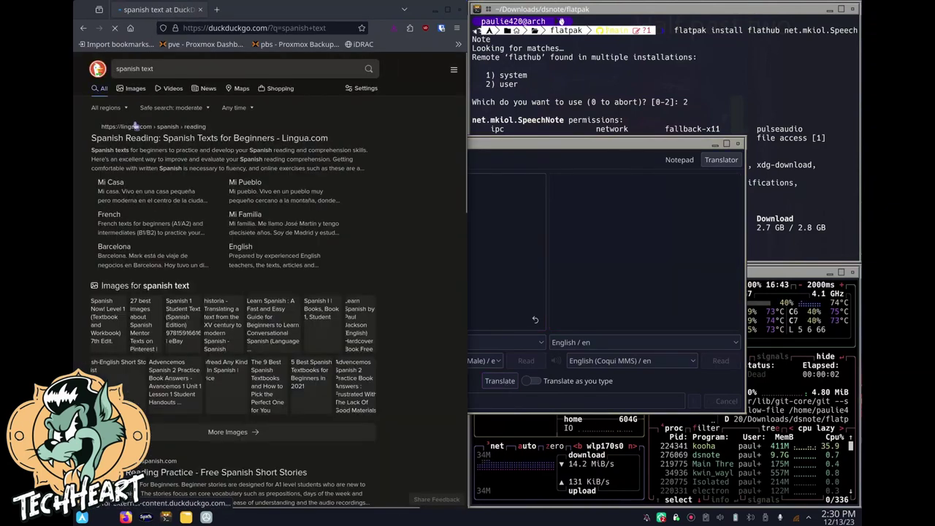
scroll(152, 159, "down", 2)
left_click(151, 159)
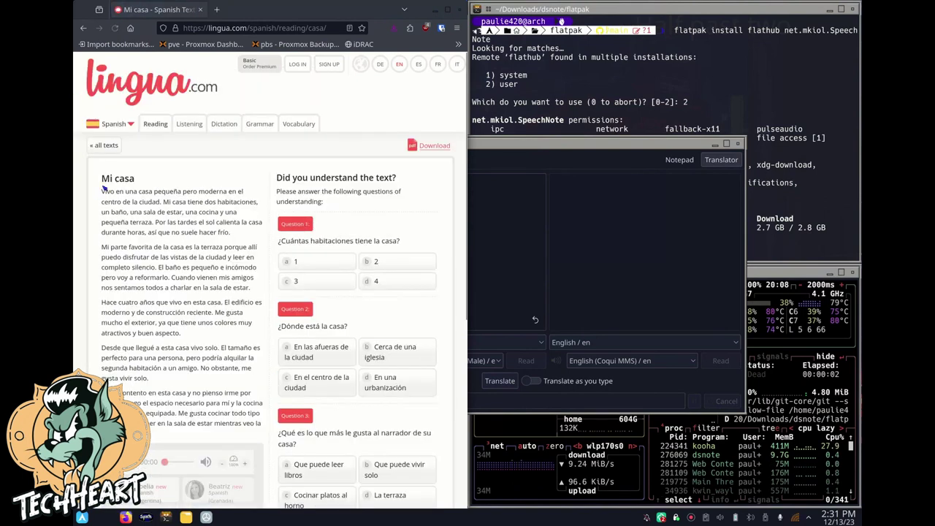
Step: Copy the full Mi casa text into the translator's Spanish side, translate it into English and read through the translation
left_click_drag(102, 192, 205, 437)
middle_click(507, 262)
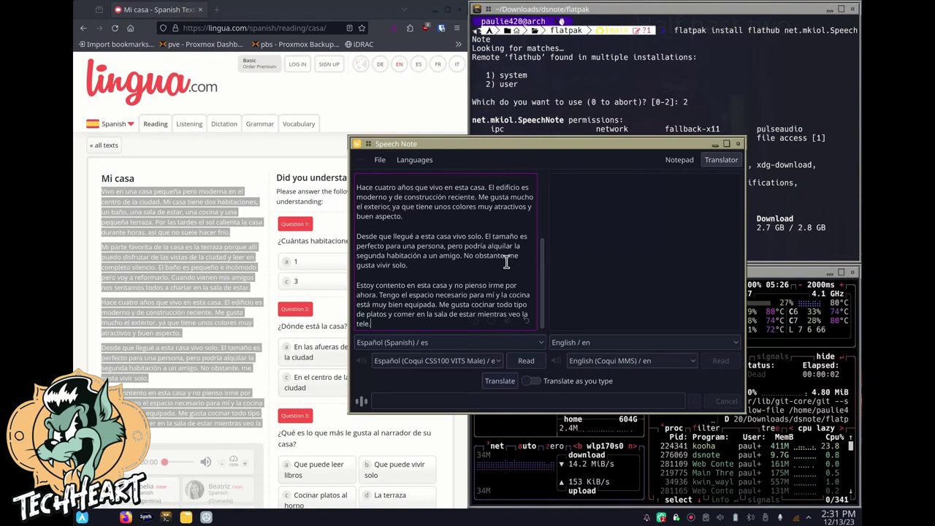
left_click(496, 380)
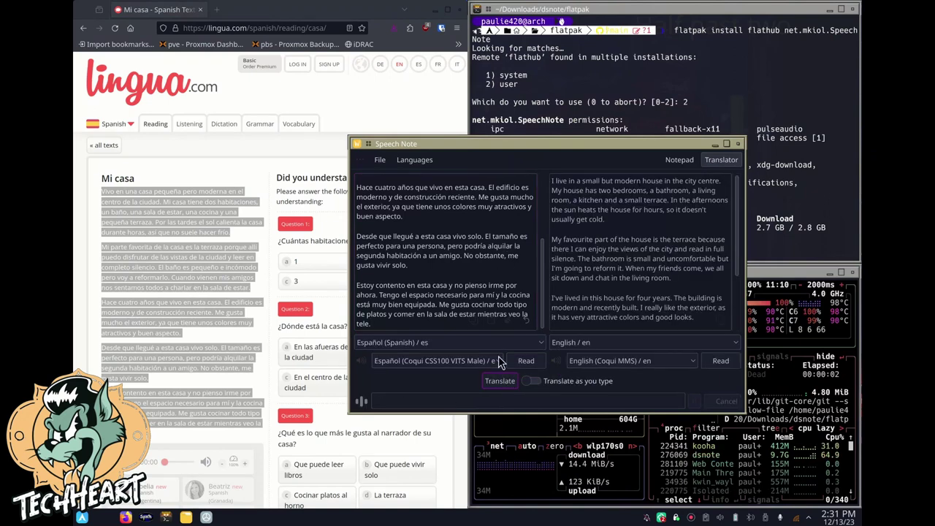
scroll(502, 253, "up", 5)
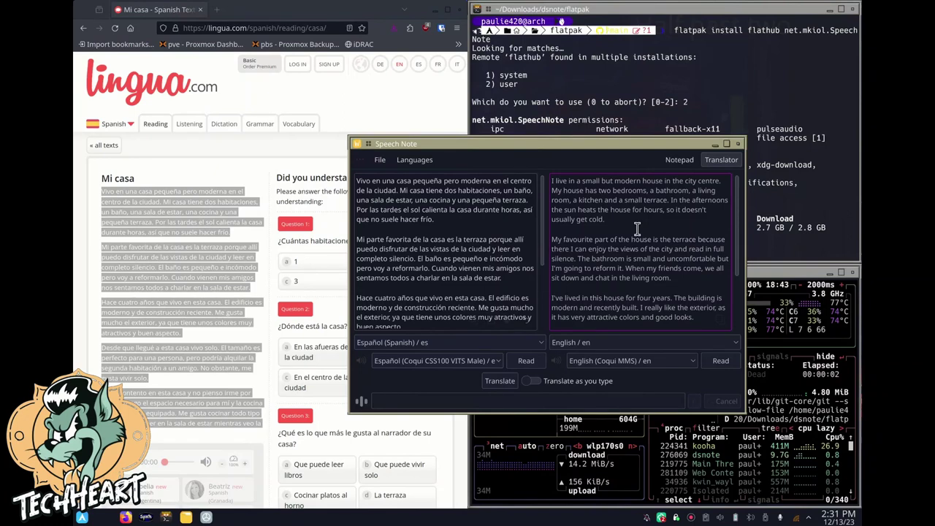
scroll(477, 267, "down", 4)
scroll(601, 263, "down", 3)
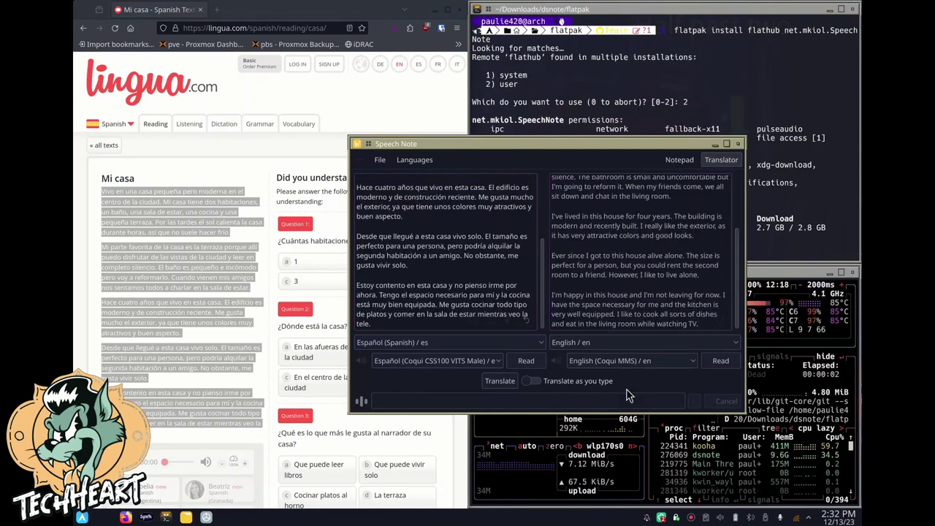
Step: Read the Spanish text aloud with Español (Coqui CSS100 VITS Male) and the translation with English (Coqui LJSpeech VITS Female), stopping each reading partway
left_click(527, 361)
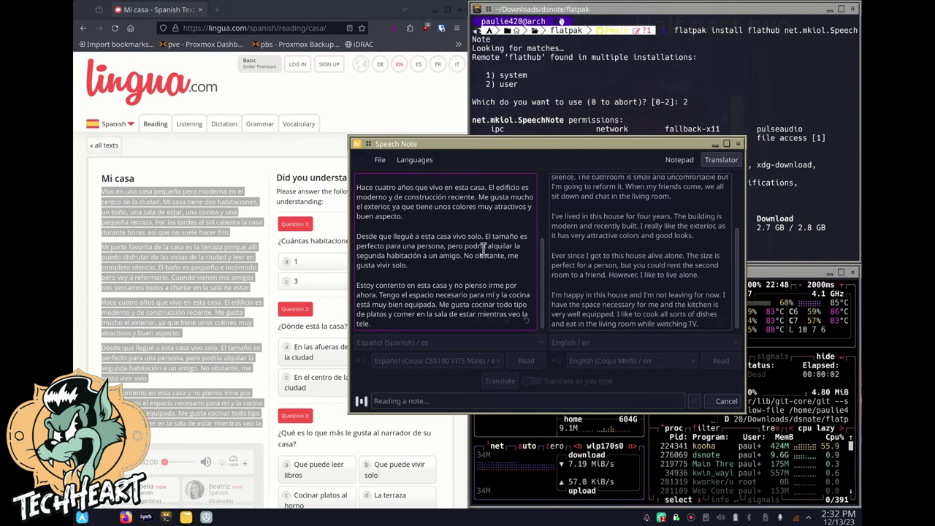
scroll(483, 249, "up", 5)
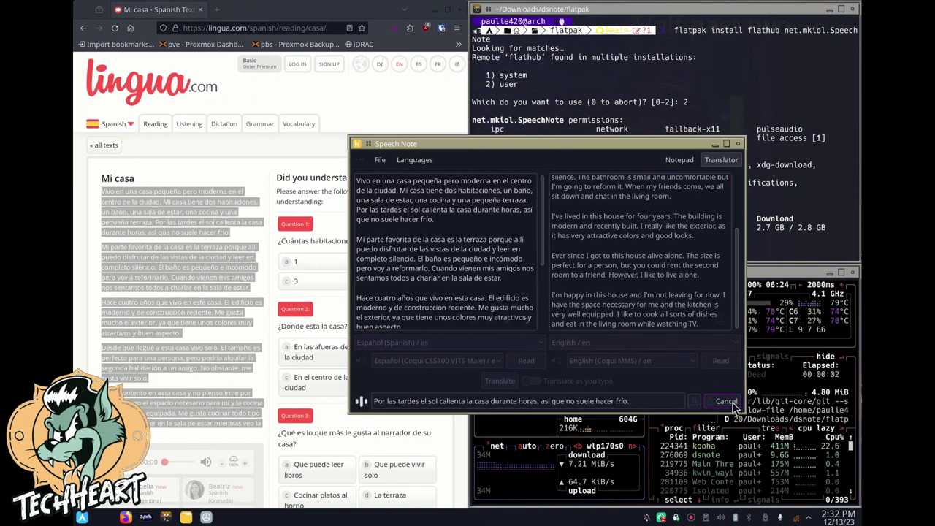
left_click(716, 361)
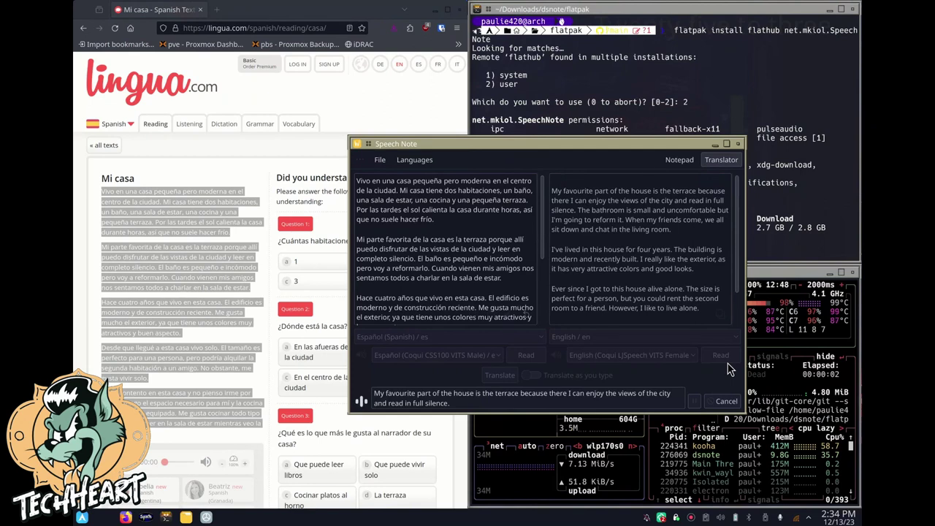
left_click(732, 396)
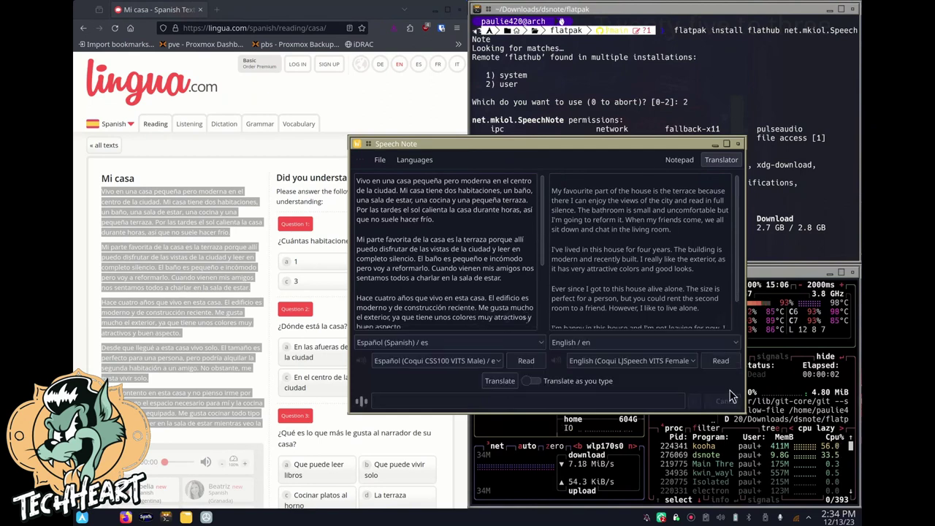
Step: Try the English Coqui VCTK VITS ED and P225 female voices on the translation, then stop the reading
left_click(657, 360)
left_click(672, 206)
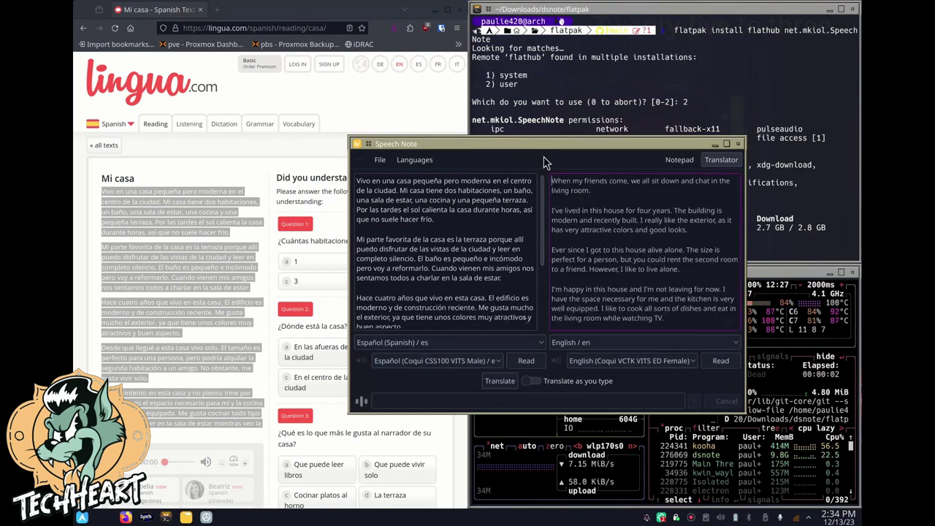
left_click(723, 362)
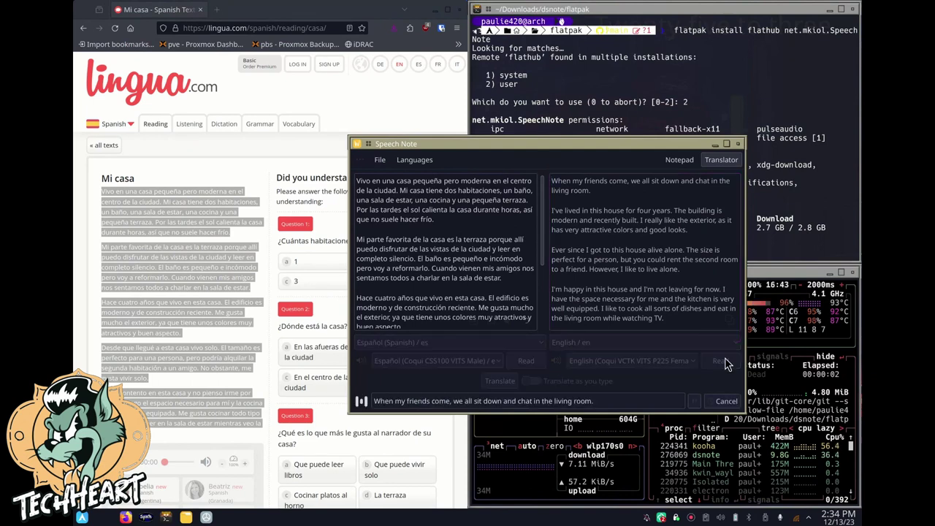
left_click(726, 401)
Step: Try the English British voices Piper Aru 07 Medium and Southern Low Female on the translation, then stop the reading
left_click(631, 361)
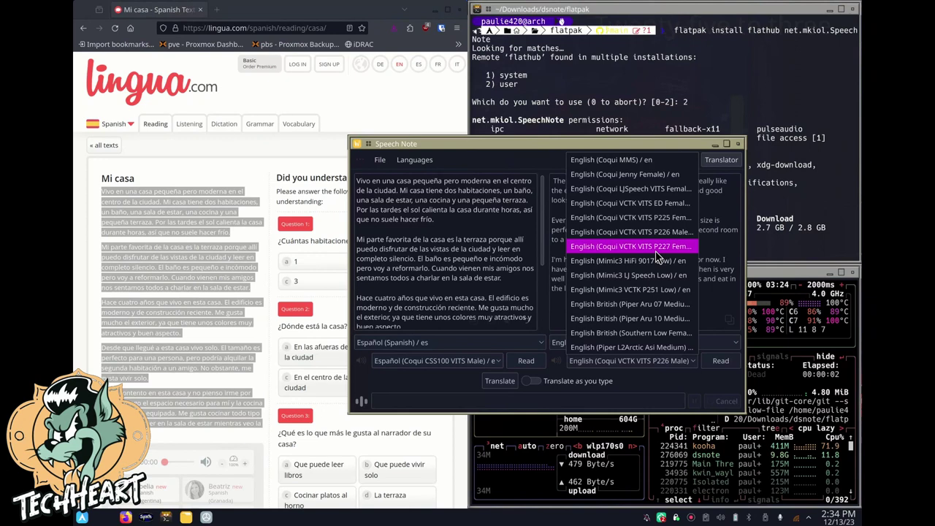
left_click(668, 304)
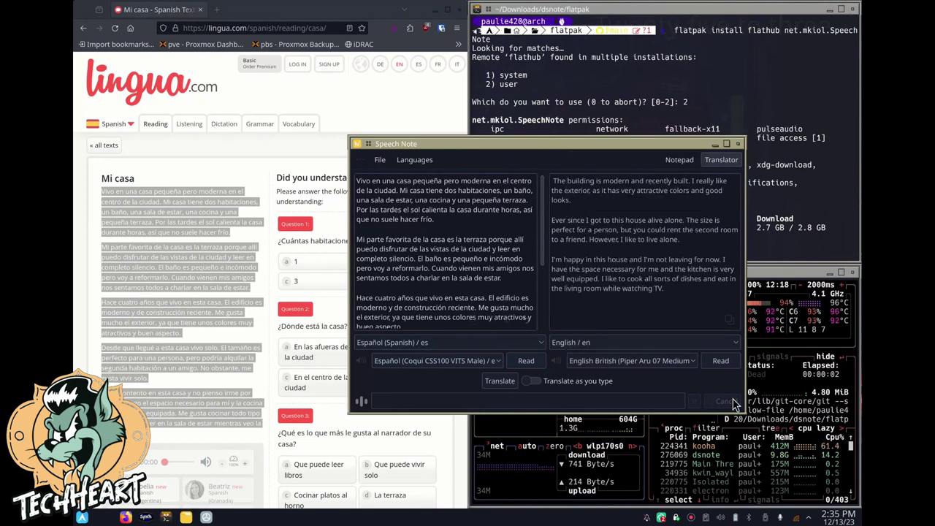
left_click(720, 361)
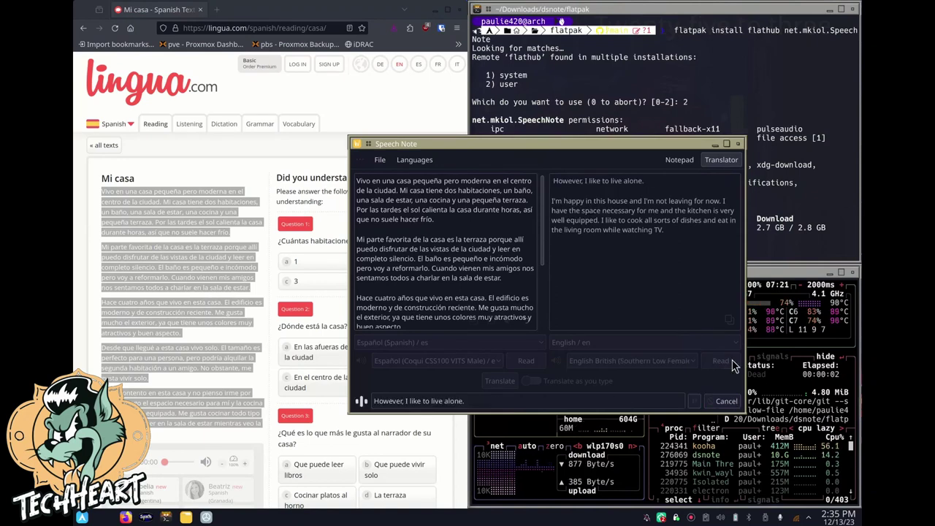
left_click(727, 401)
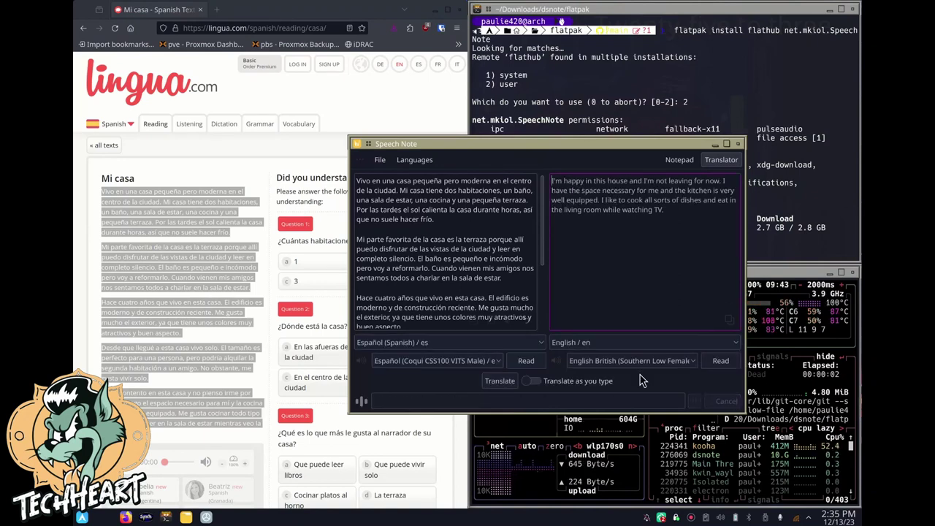
Step: Read the remaining translation with English (Piper L2Arctic Asi Medium), stop it, and delete the sentence beginning "I'm happy in this house"
left_click(663, 360)
left_click(670, 358)
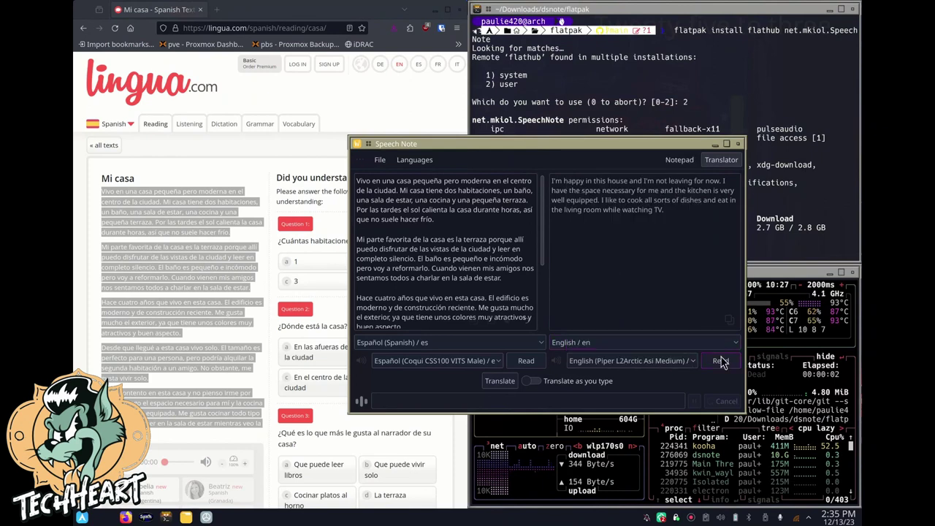
left_click(721, 361)
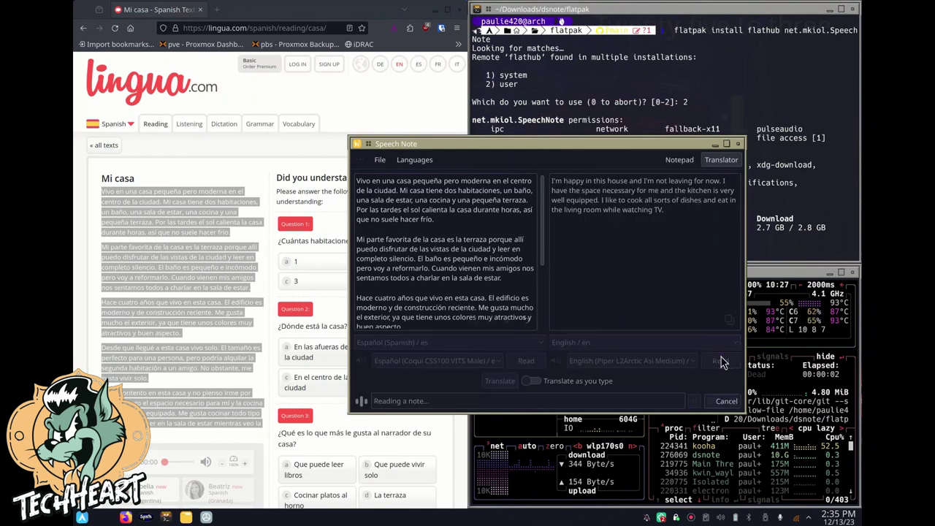
left_click(726, 401)
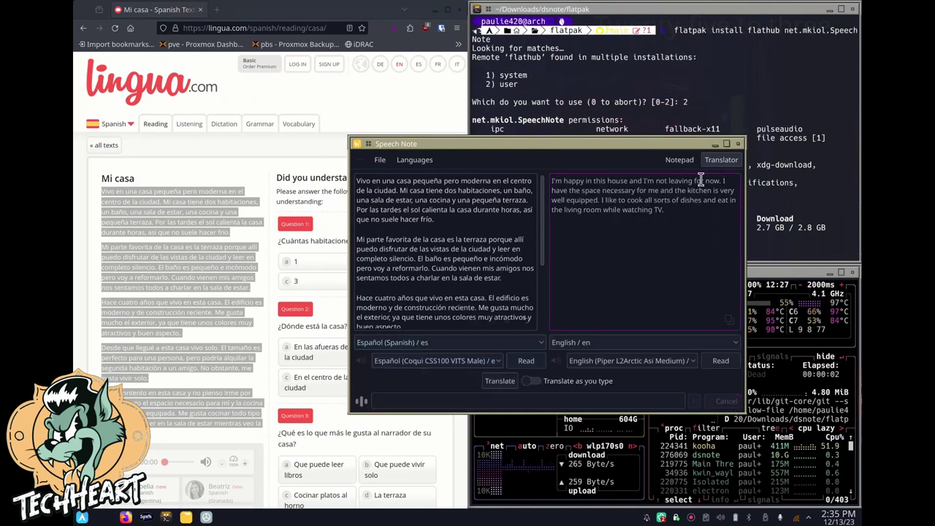
key("Delete")
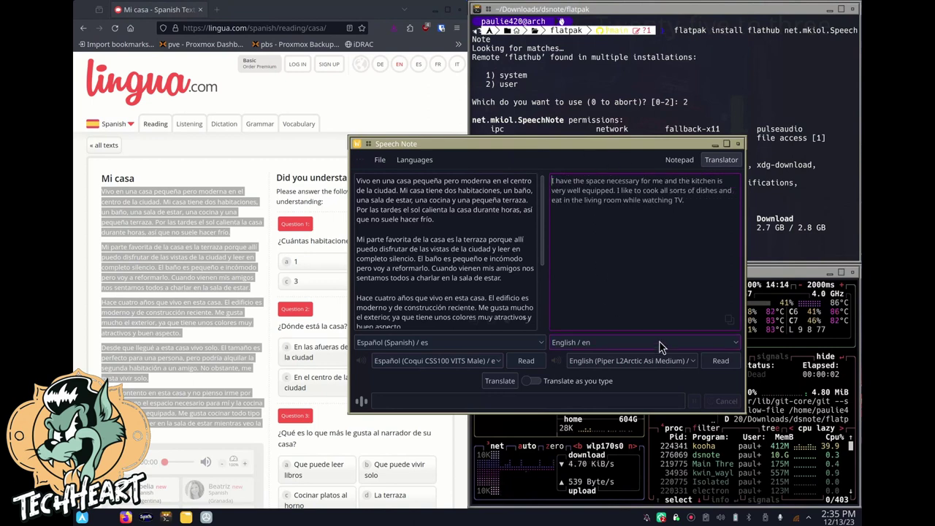
Step: Look over the available English voices and the options for saving or exporting the translation as text or audio
left_click(669, 361)
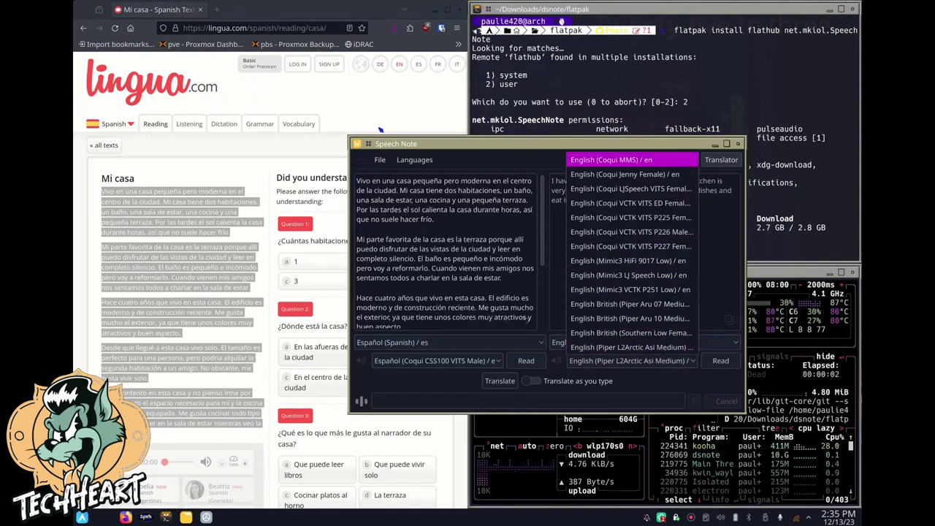
left_click(386, 163)
left_click(386, 164)
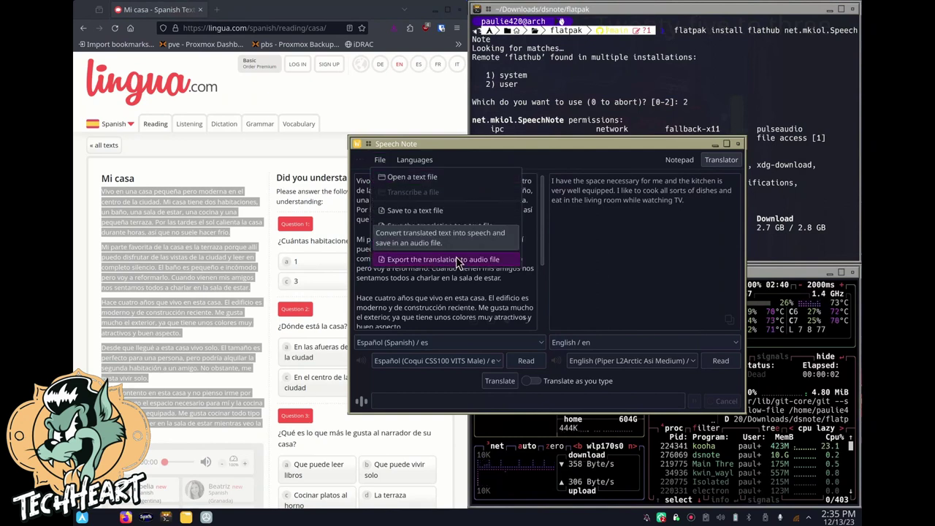
left_click(480, 330)
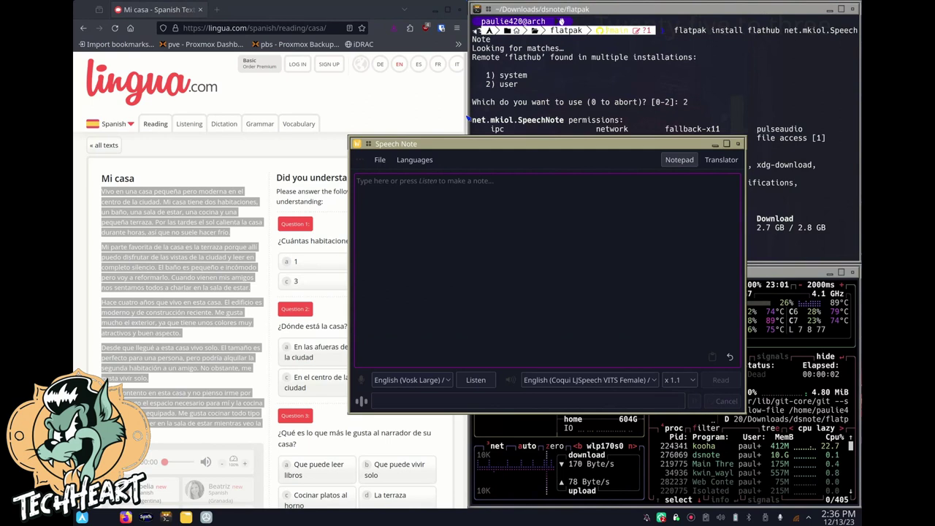
Step: Download the English to Spanish and English to German translator models from the English model list, then close the list
left_click(413, 160)
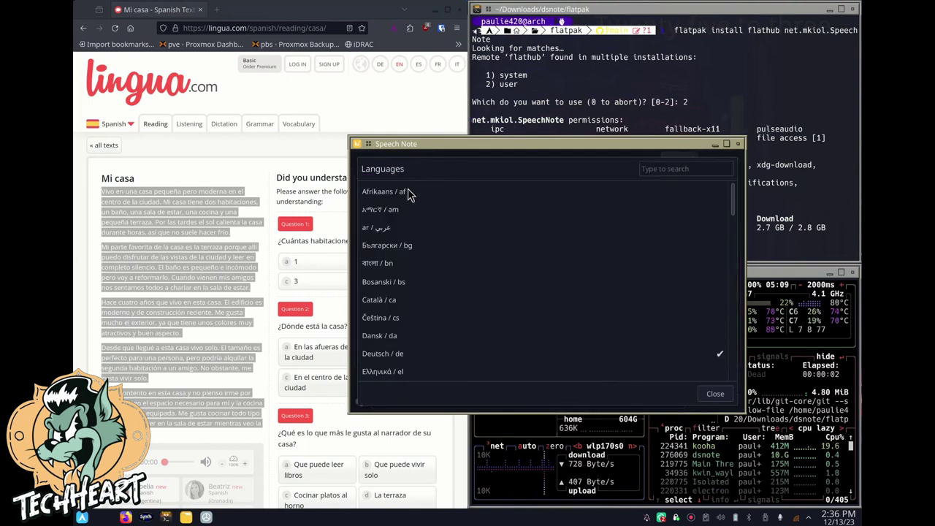
scroll(401, 301, "down", 2)
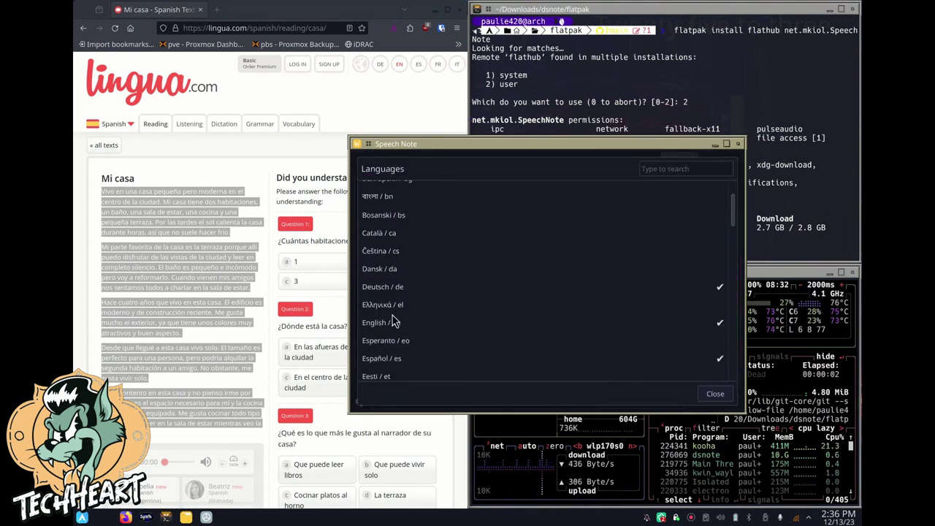
left_click(388, 325)
left_click(388, 326)
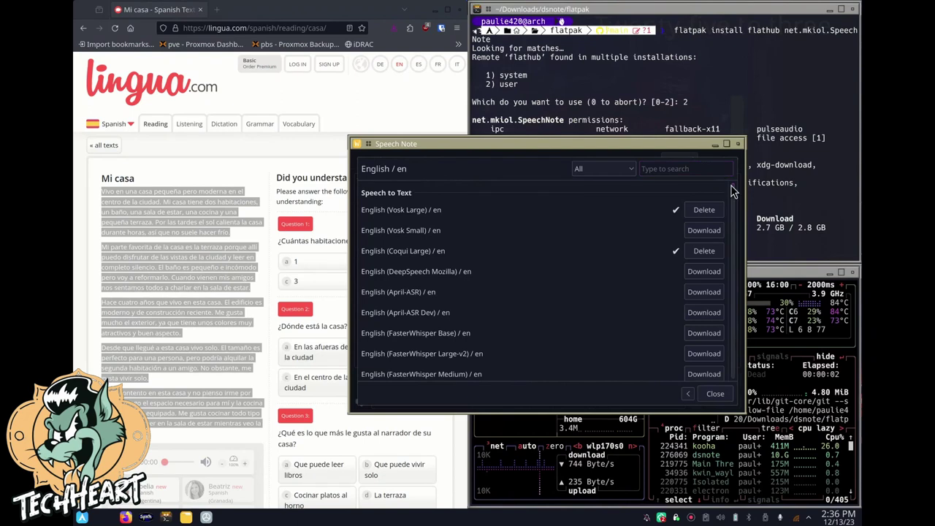
left_click_drag(731, 206, 733, 376)
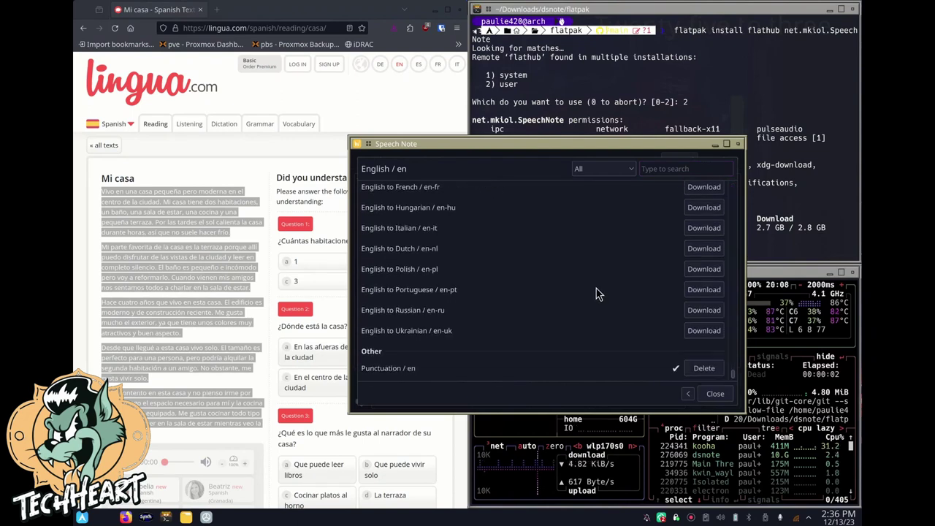
scroll(597, 294, "up", 1)
scroll(598, 294, "up", 3)
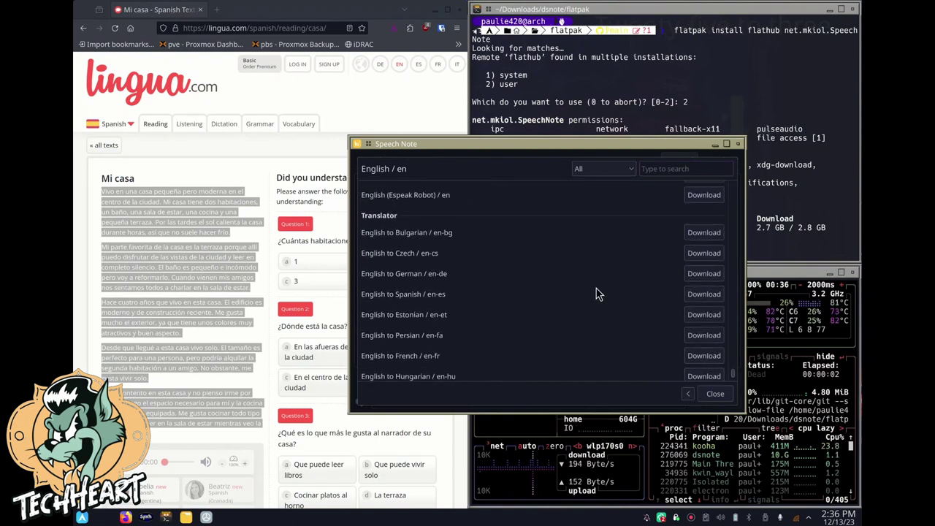
left_click(694, 295)
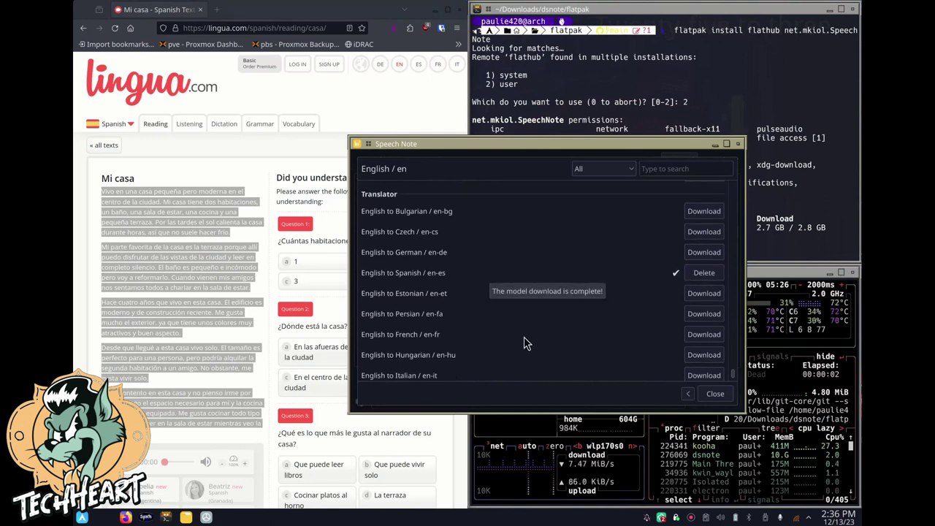
left_click(693, 248)
scroll(517, 282, "up", 6)
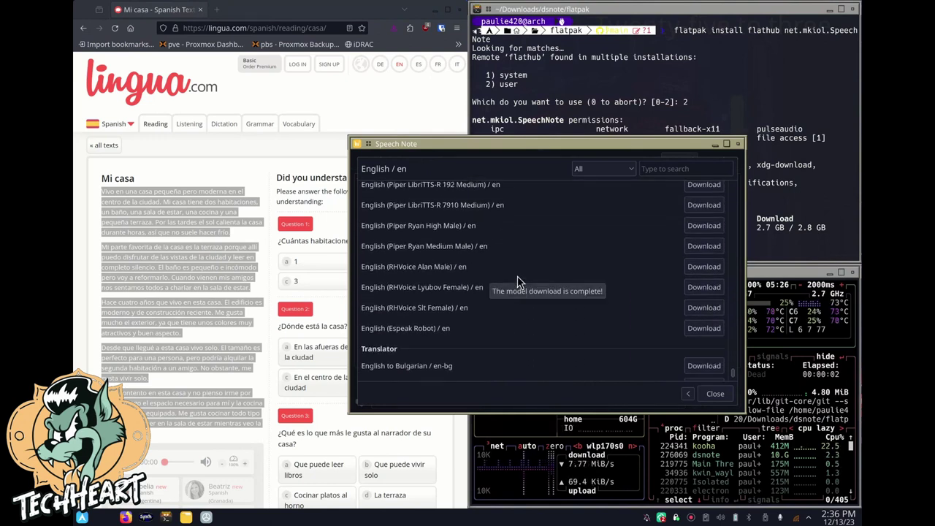
key("Escape")
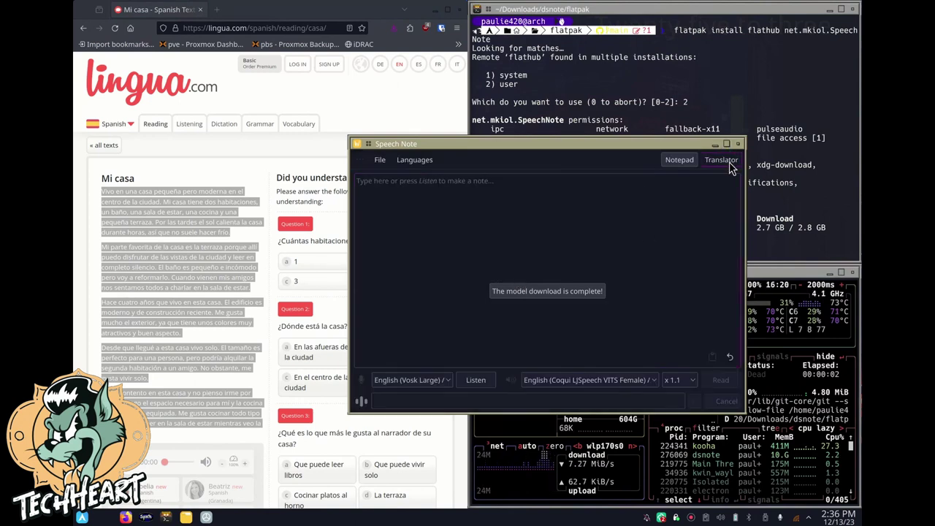
Step: Set the translator to translate from English into Deutsch (German)
left_click(727, 162)
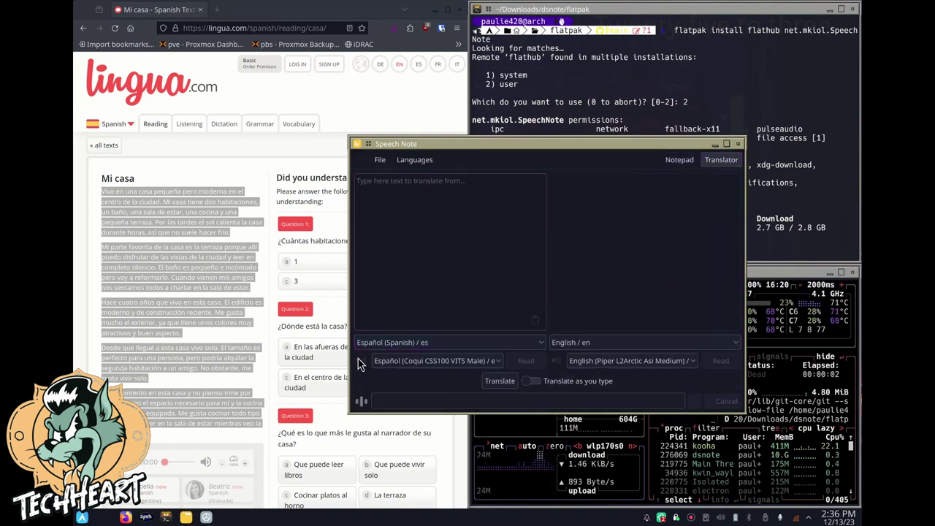
left_click(447, 341)
left_click(438, 371)
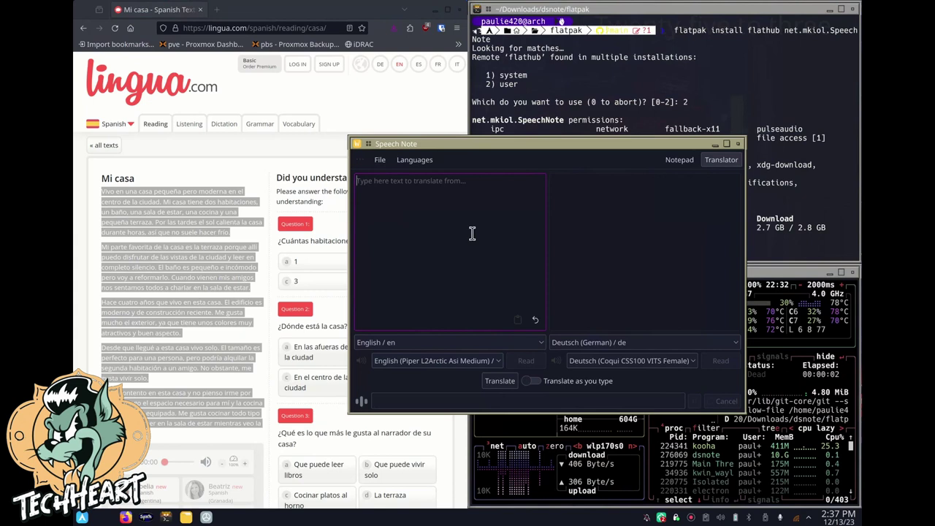
Step: Enter "Let's have fun learning a new software today. The software is Speech Note, and it allows you to" as the English source text
type("Let's have fun learning a new software today. T")
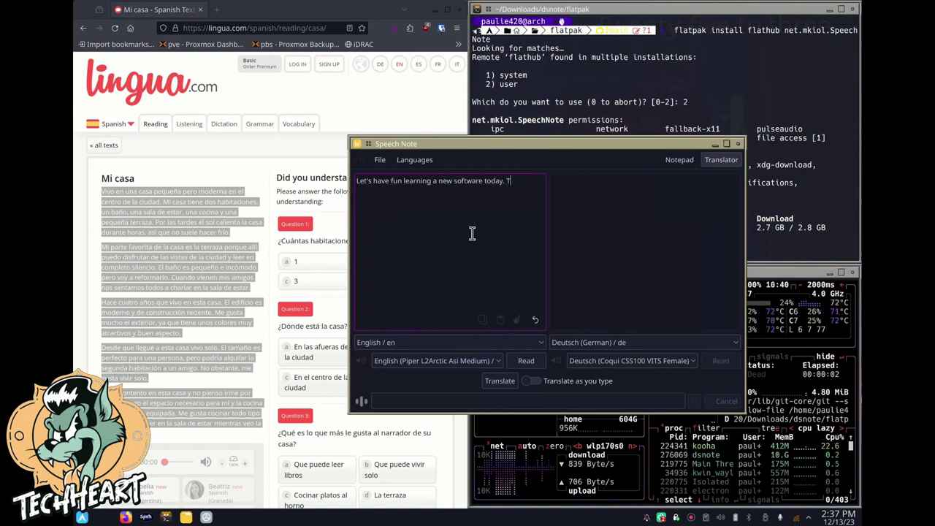
type("he software is Sp")
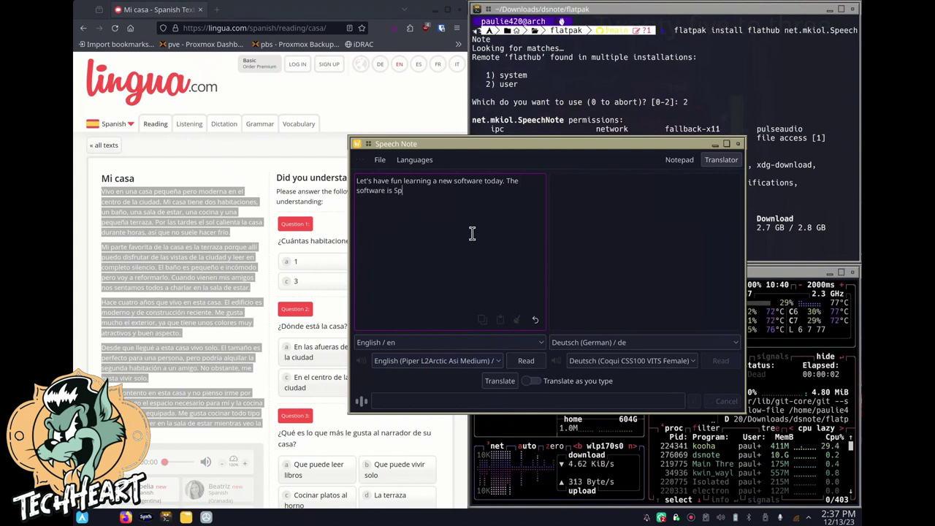
type("ech Note, and it")
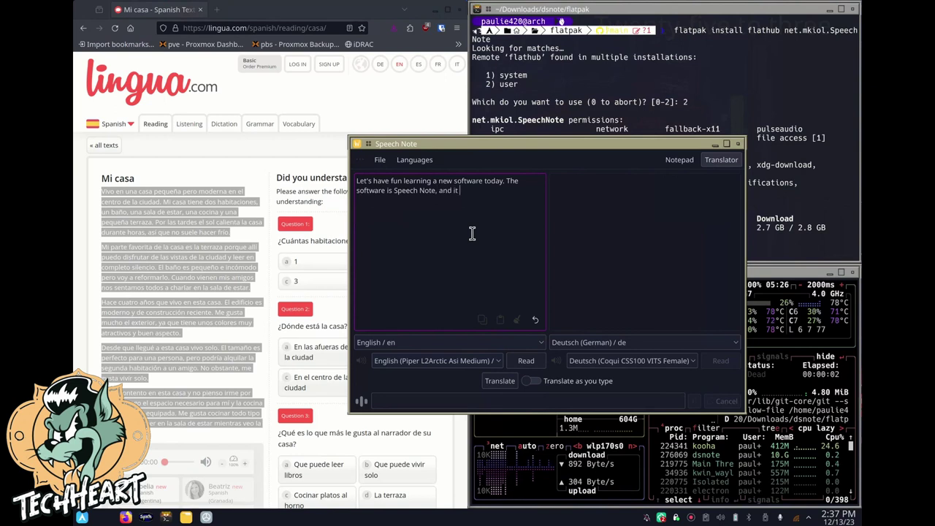
type(" allows you to")
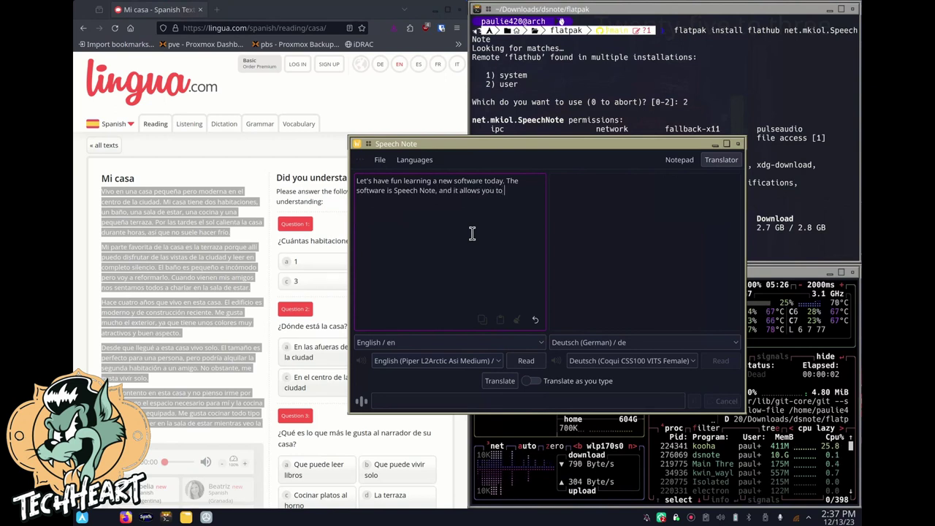
Step: Append "do both text to speech and speech to text functions - can you believe how useful open source software is in 2024?! I can't - yee haw!"
type(" do both text to s")
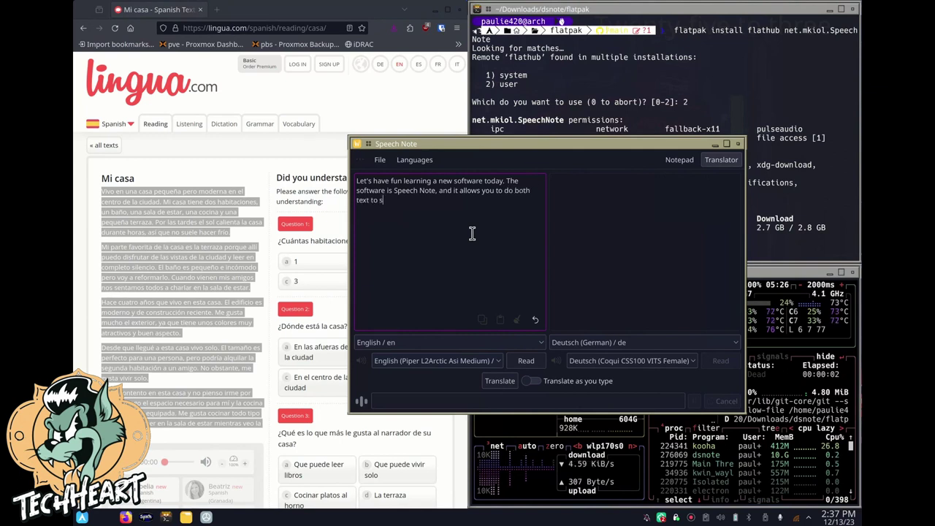
type("peech and spee")
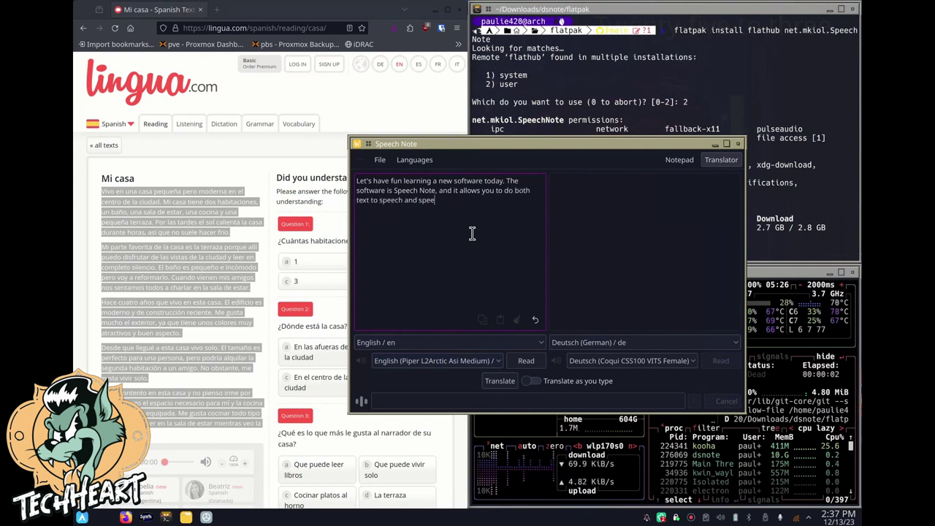
type("ch to text function")
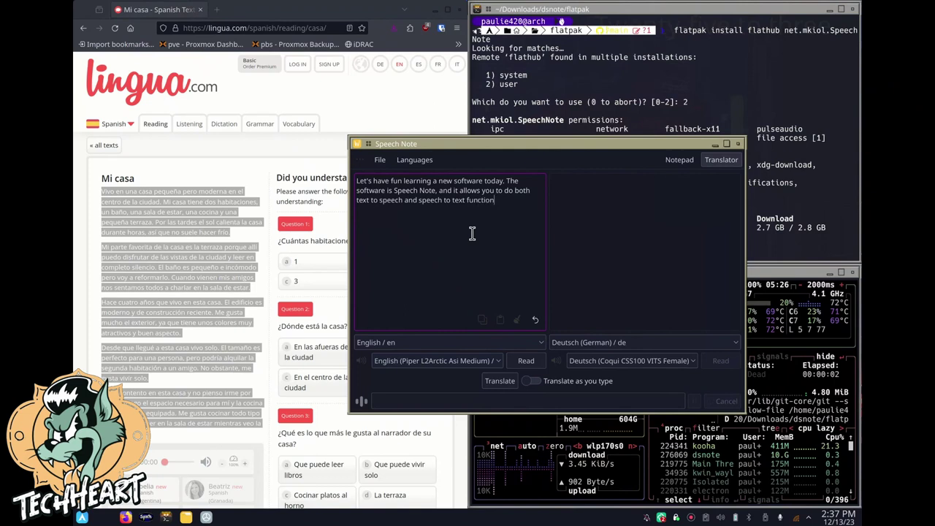
type("s - can you believe how usefu")
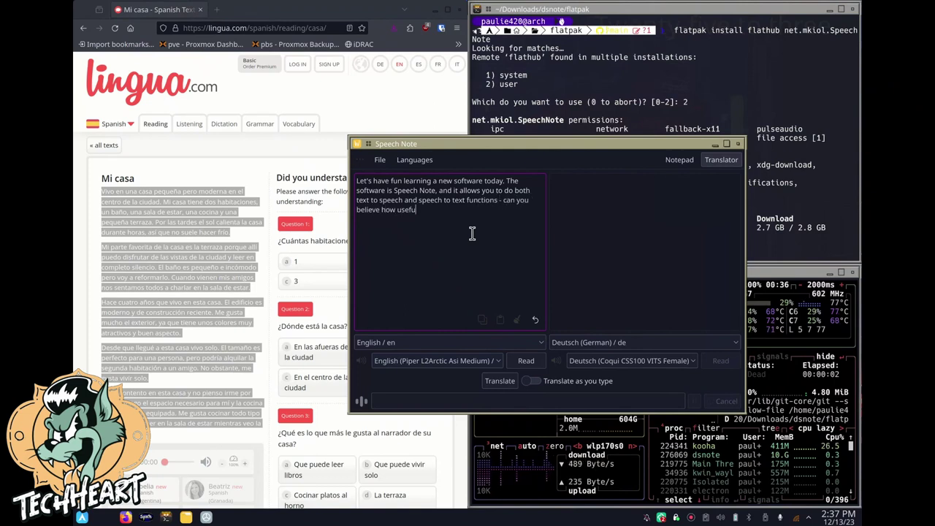
type("l open source ")
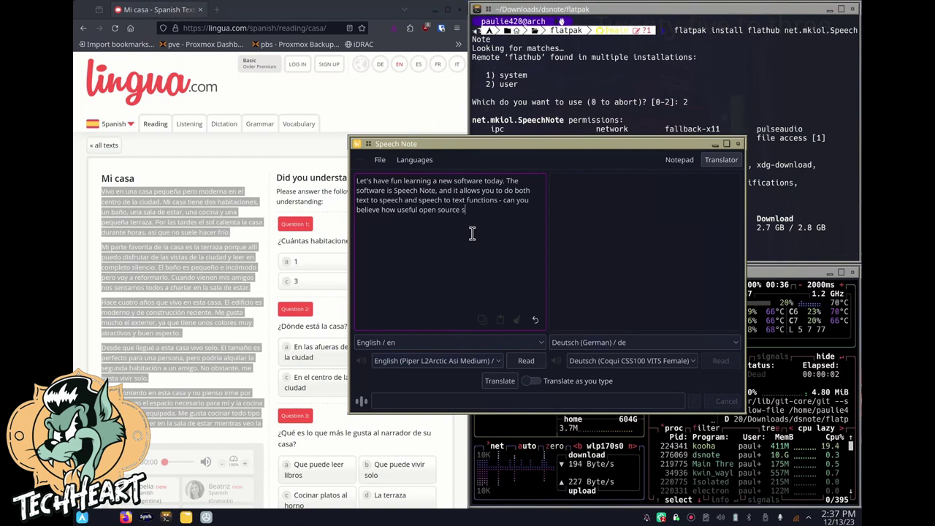
type("softaware is in 202")
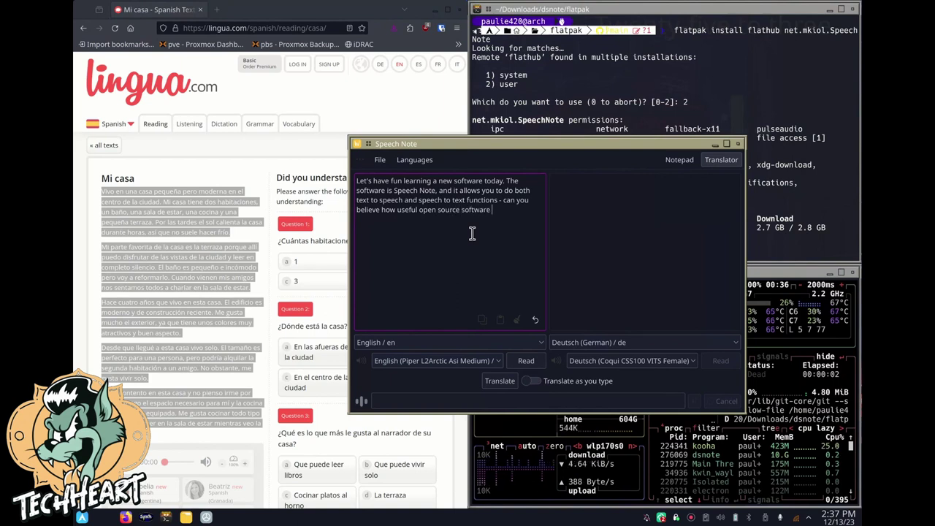
type("4")
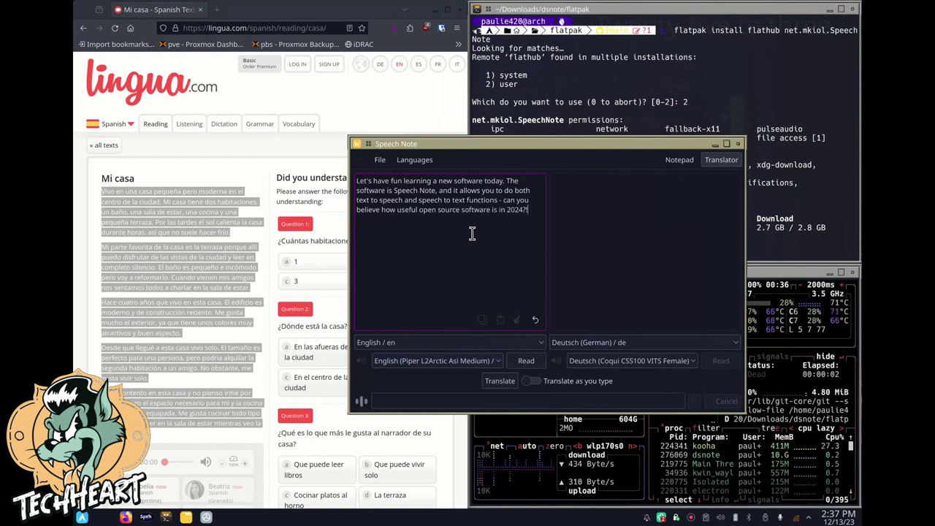
type("?! I can't")
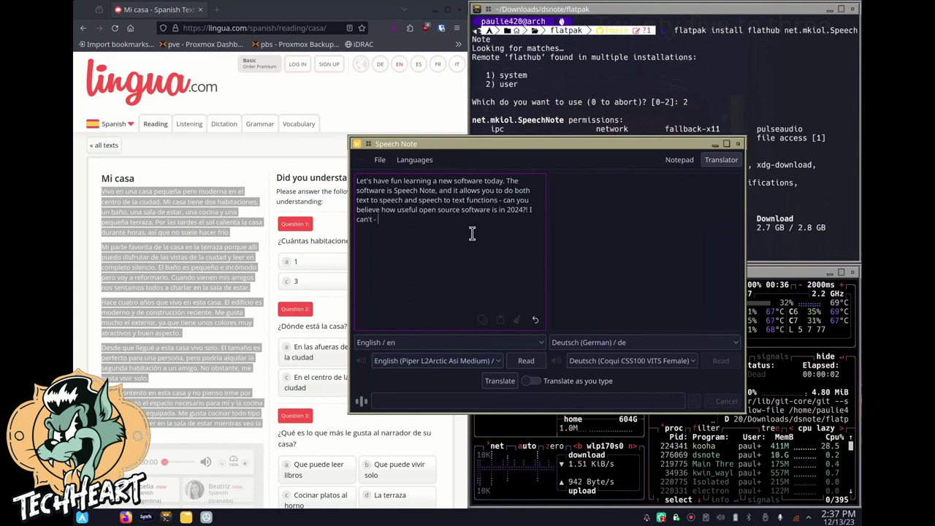
type(" - yee haw!")
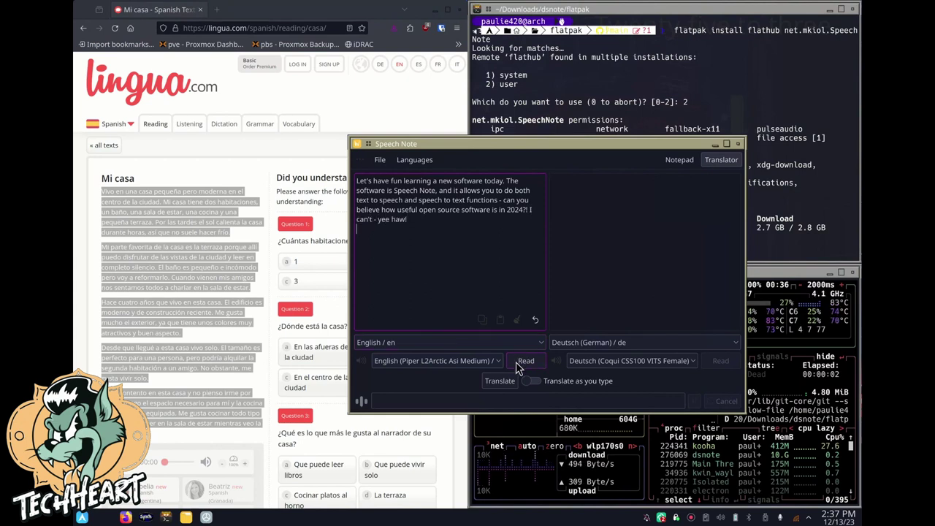
Step: Translate the English text into German and read the translation aloud with the Deutsch (Coqui CSS100 VITS Female) voice
left_click(502, 382)
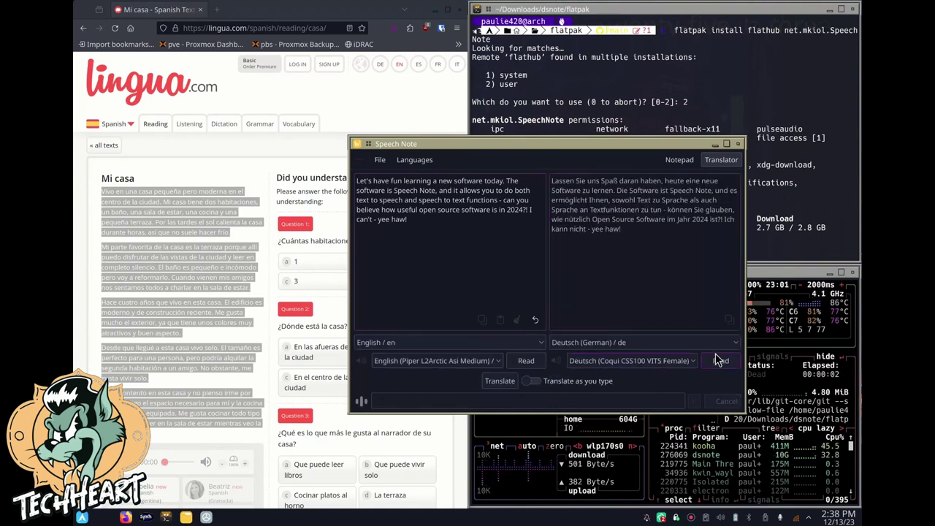
left_click(719, 362)
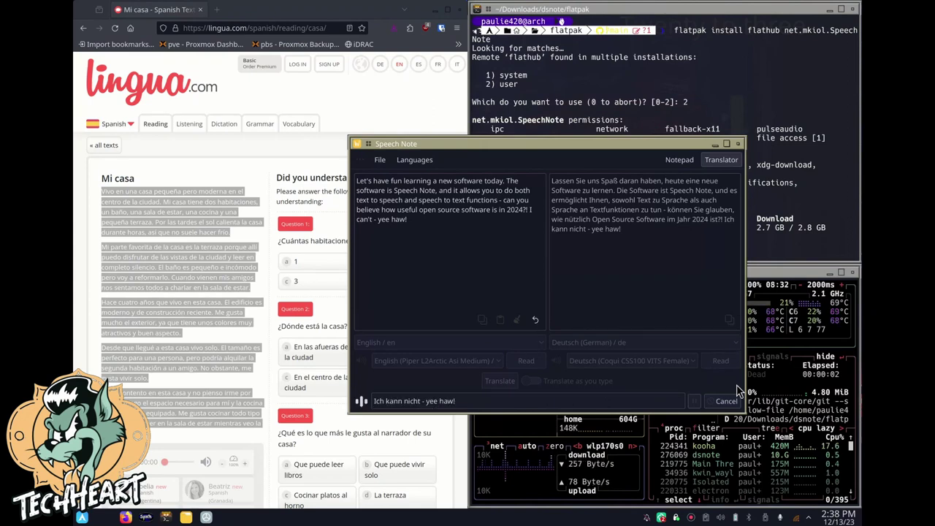
left_click(646, 366)
left_click(646, 366)
left_click(645, 366)
left_click(645, 366)
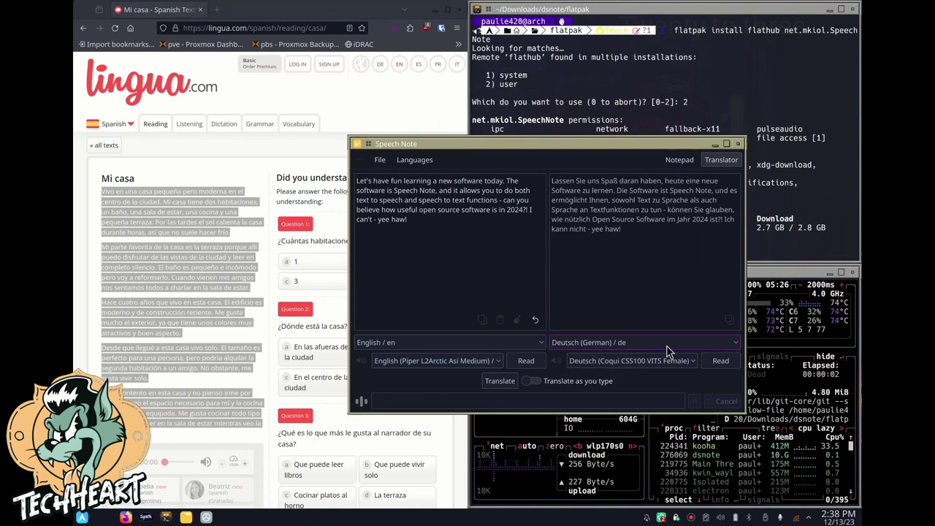
Step: Set the target language to Español (Spanish) and try reading the existing German text with the Coqui CSS100 VITS Male voice, then cancel playback
left_click(667, 346)
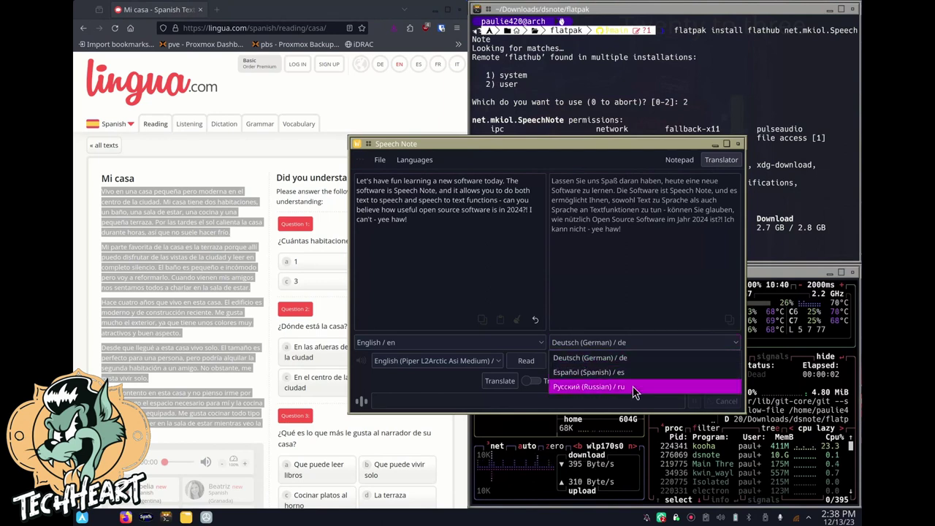
left_click(634, 392)
left_click(667, 344)
left_click(647, 366)
left_click(718, 361)
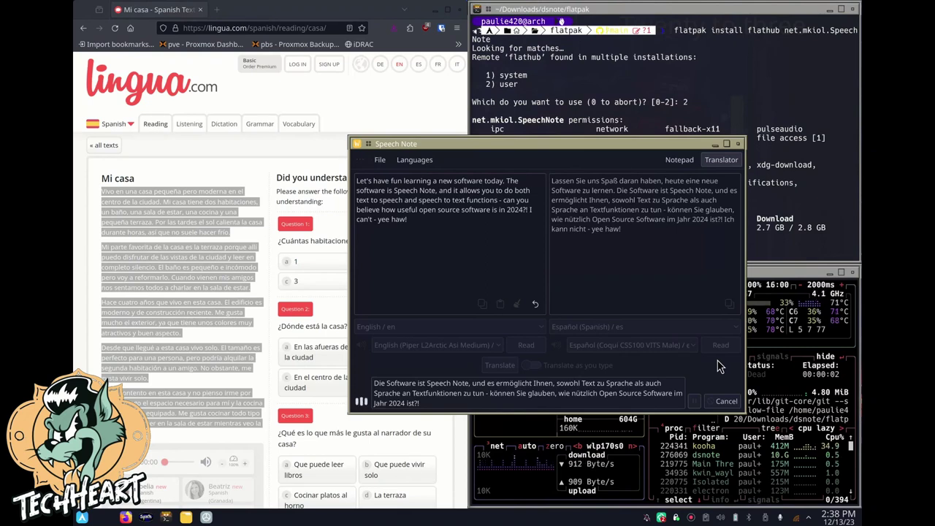
left_click(727, 402)
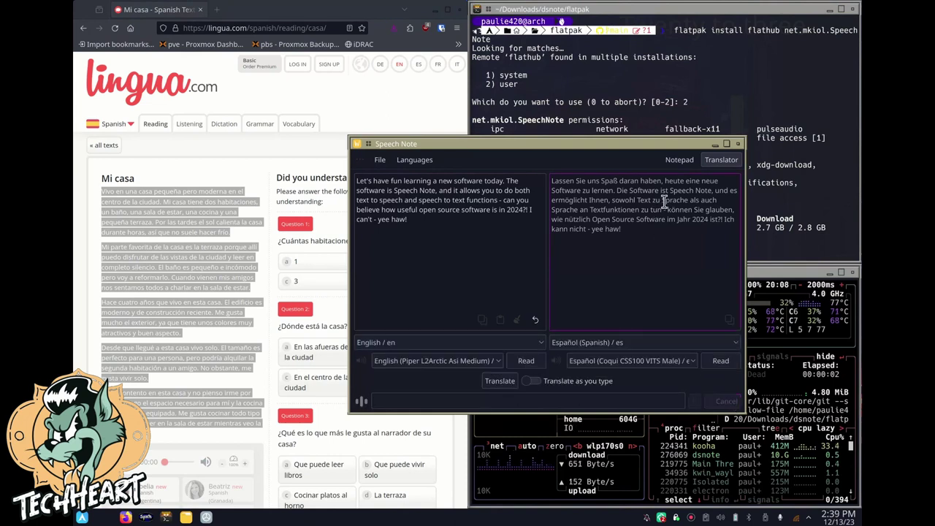
Step: Clear the German text from the translation field and translate the English source text into Spanish
left_click_drag(668, 236, 590, 135)
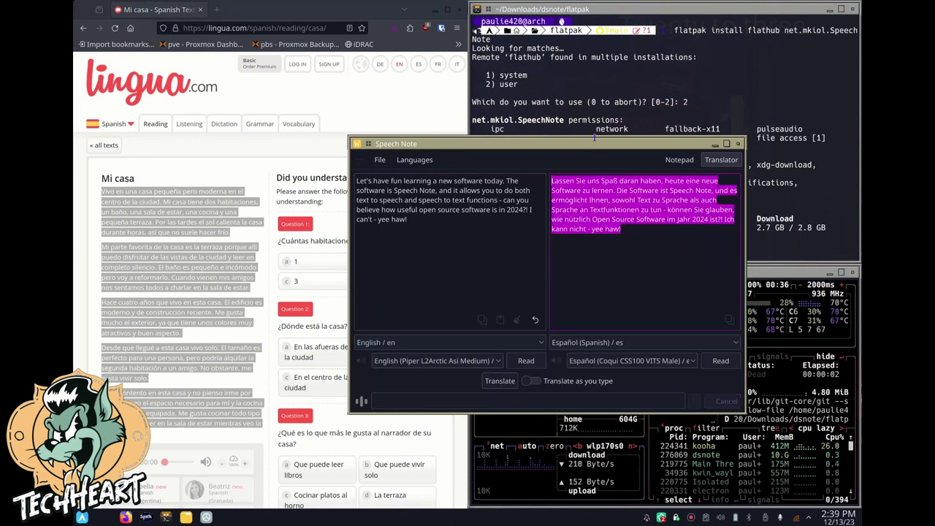
key("Delete")
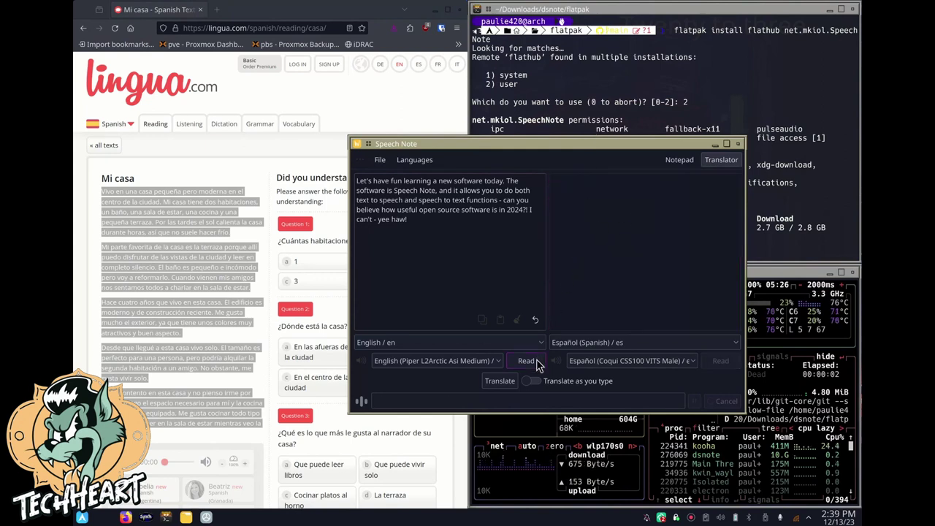
left_click(500, 381)
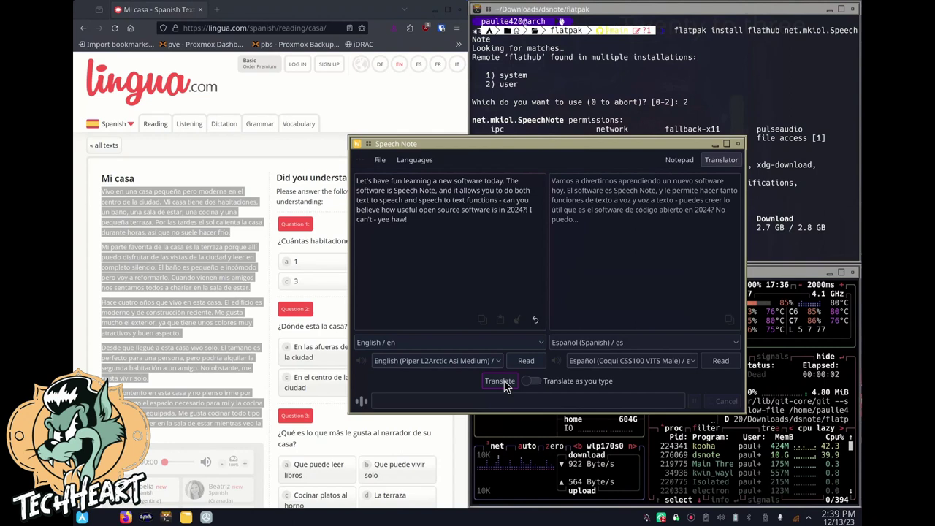
Step: Choose the Español (Coqui MMS) voice and read the Spanish translation aloud
left_click(681, 360)
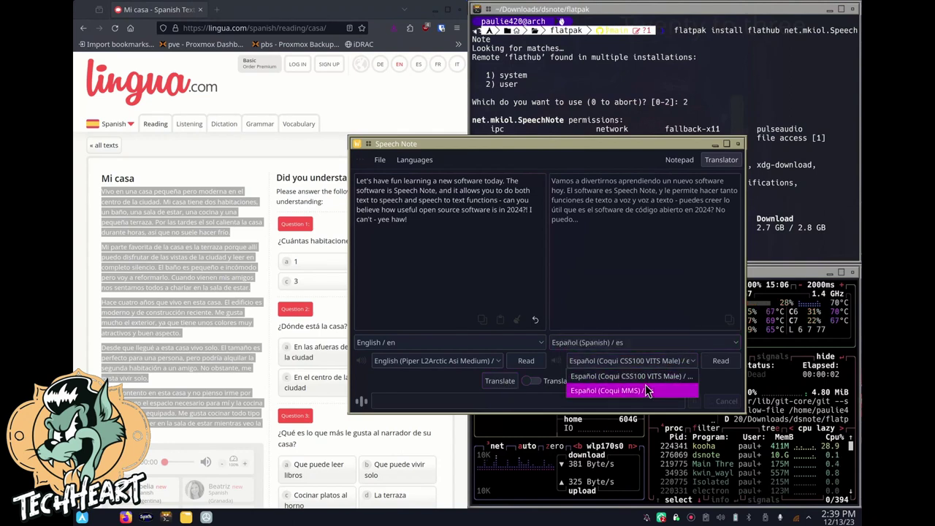
left_click(646, 390)
left_click(716, 363)
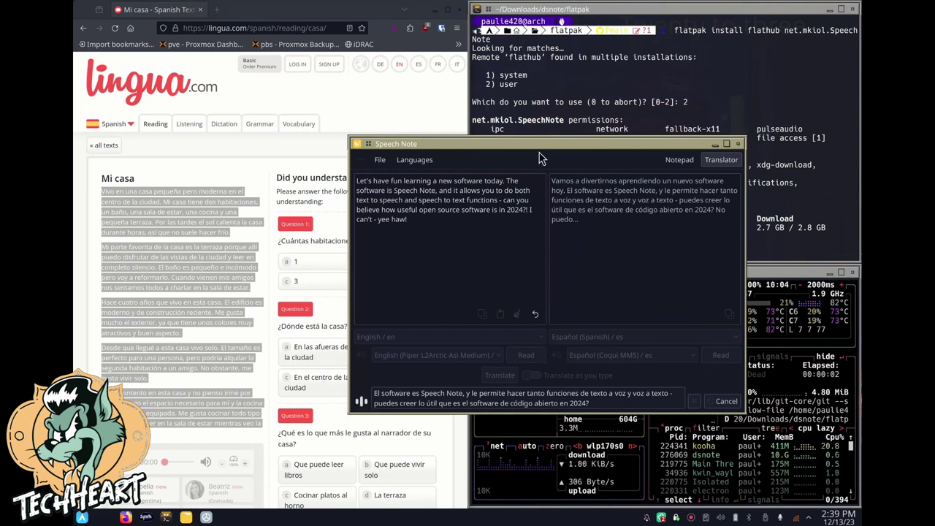
Step: Close the Spanish reading page in the browser and move the Speech Note window to the desktop's upper-left corner
key("alt+Tab")
key("ctrl+w")
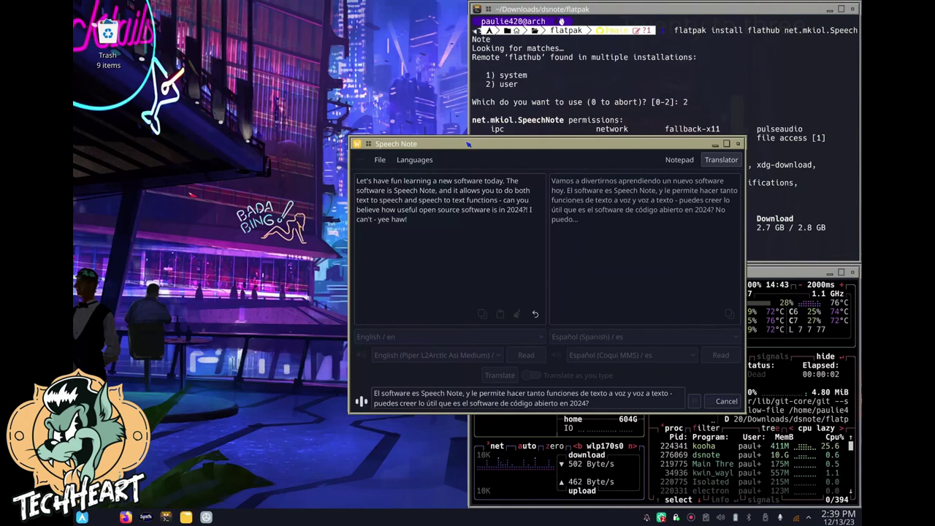
left_click_drag(468, 144, 193, 9)
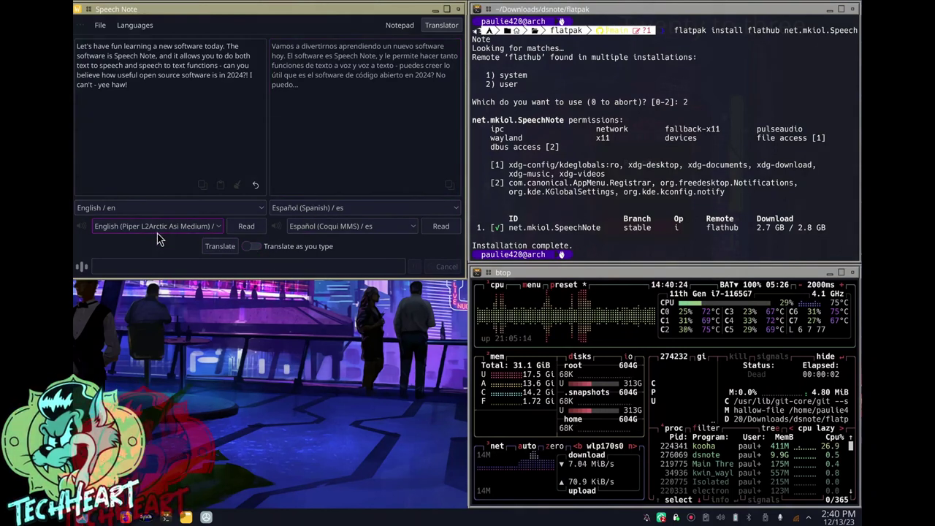
Step: Clear both the Spanish translation and the English source text from the translator
left_click(123, 94)
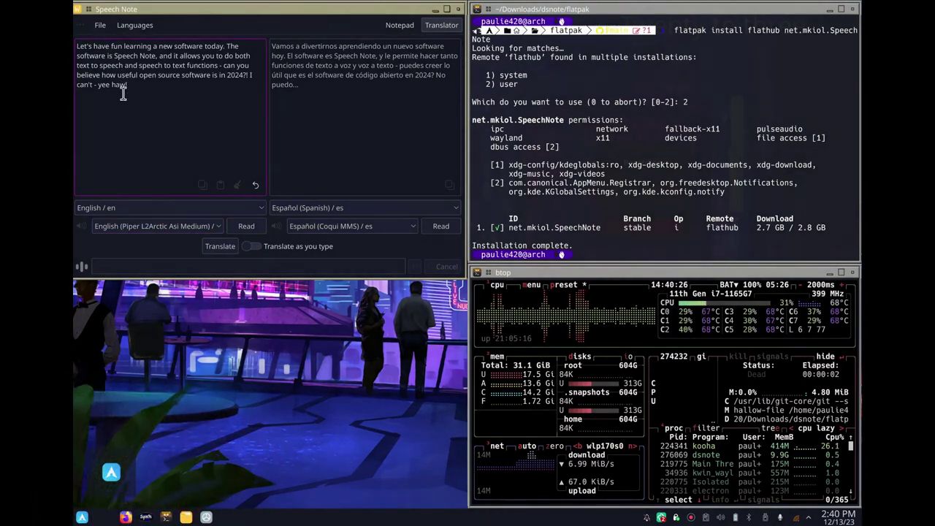
triple_click(284, 42)
key("BackSpace")
triple_click(177, 78)
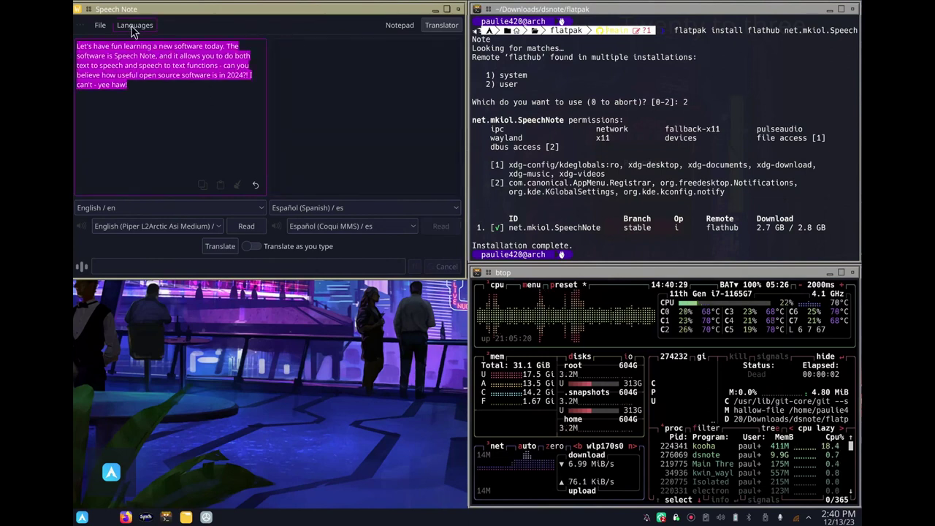
key("BackSpace")
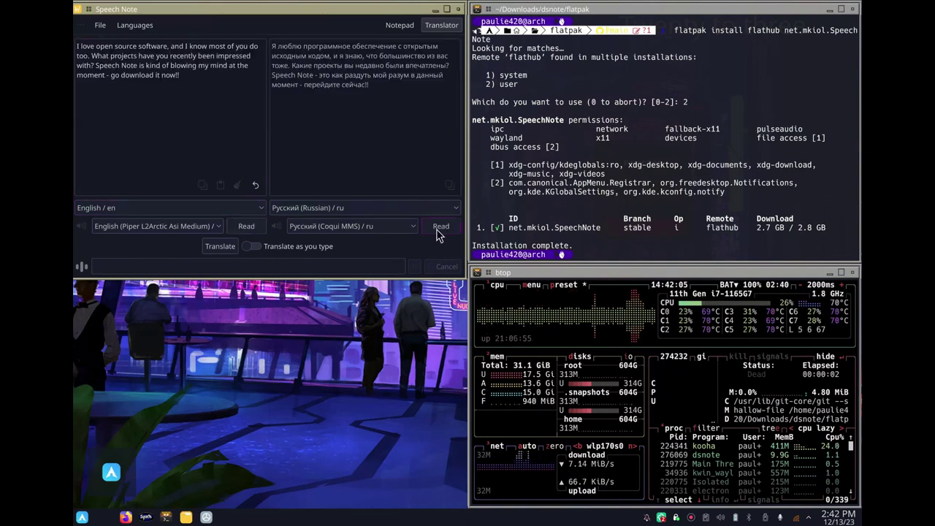
Step: Choose the Русский (Mimic3 Multi Hajdurova) voice and read the Russian translation aloud
left_click(411, 228)
left_click(401, 257)
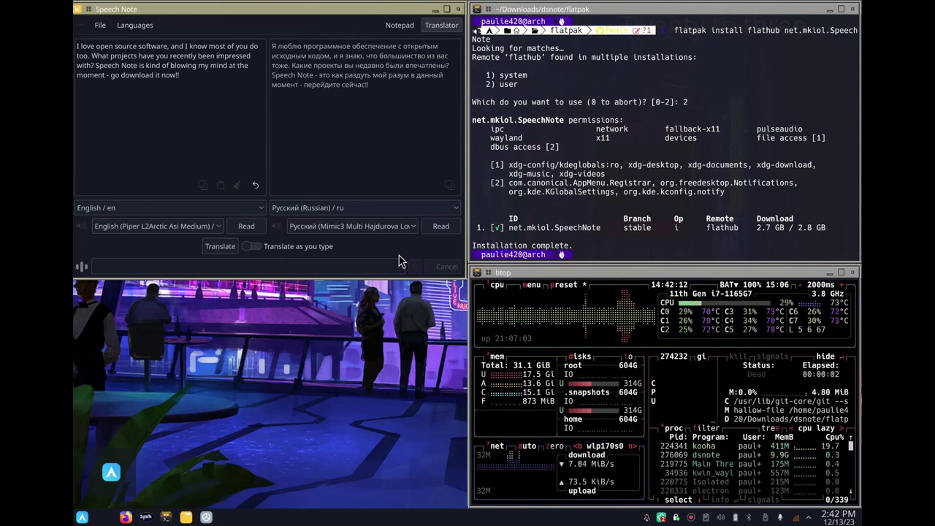
left_click(449, 231)
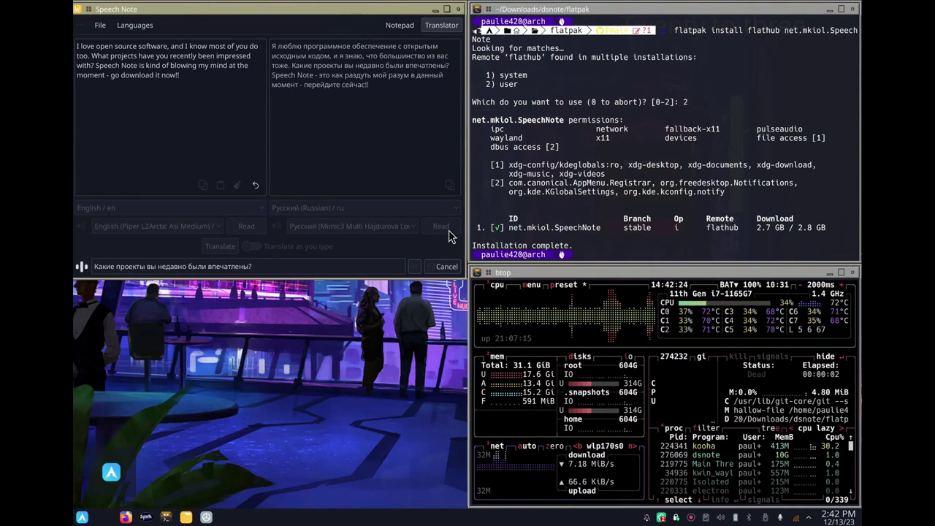
Step: Run cmatrix in the terminal
left_click(533, 193)
type("cmatrix")
key("Return")
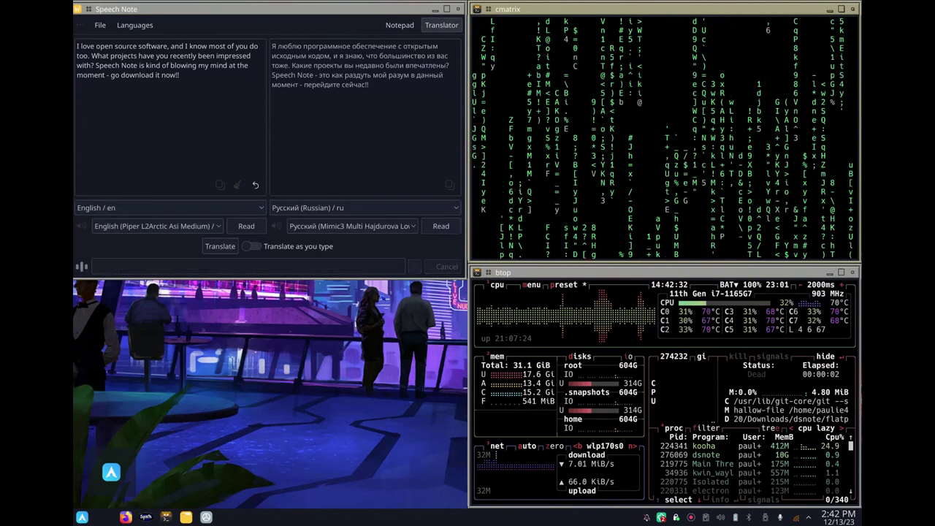
Step: Look over the available languages and close the list, then clear all the text from the notepad
left_click(117, 27)
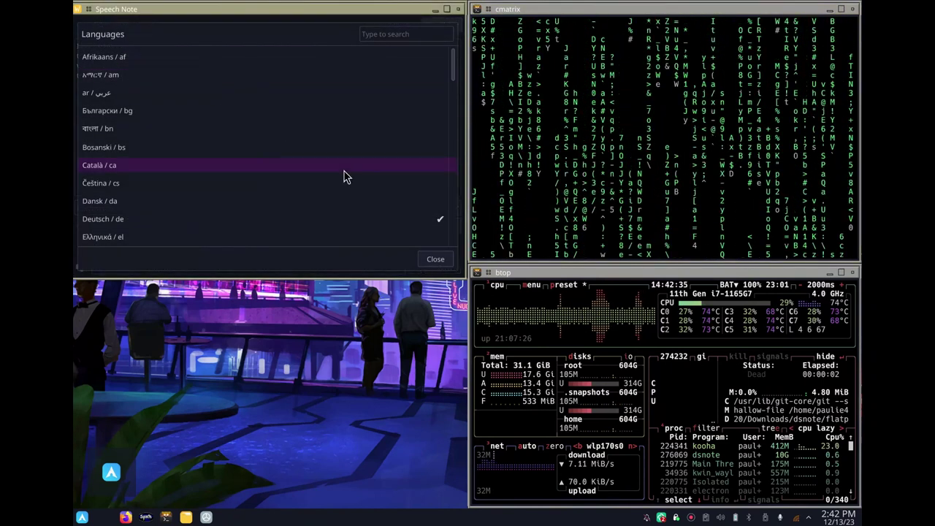
key("Escape")
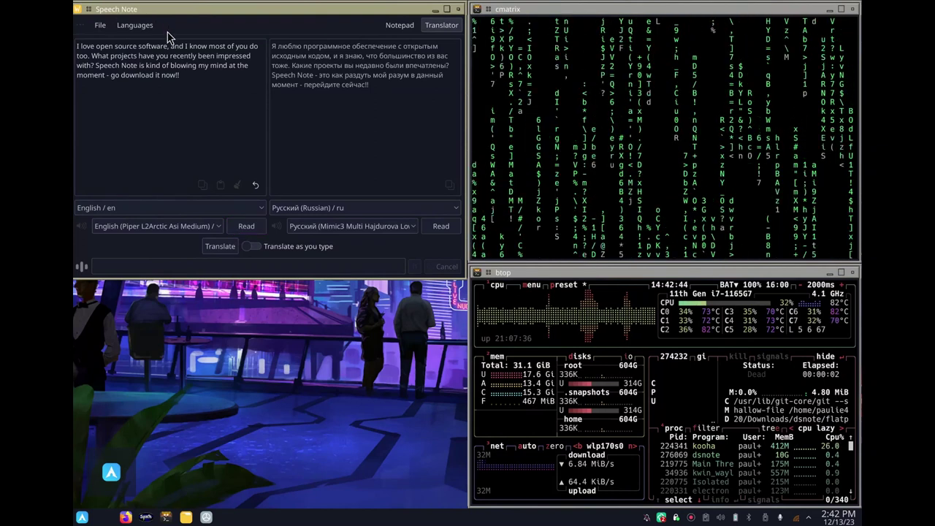
left_click(388, 27)
left_click_drag(344, 57, 276, 41)
key("BackSpace")
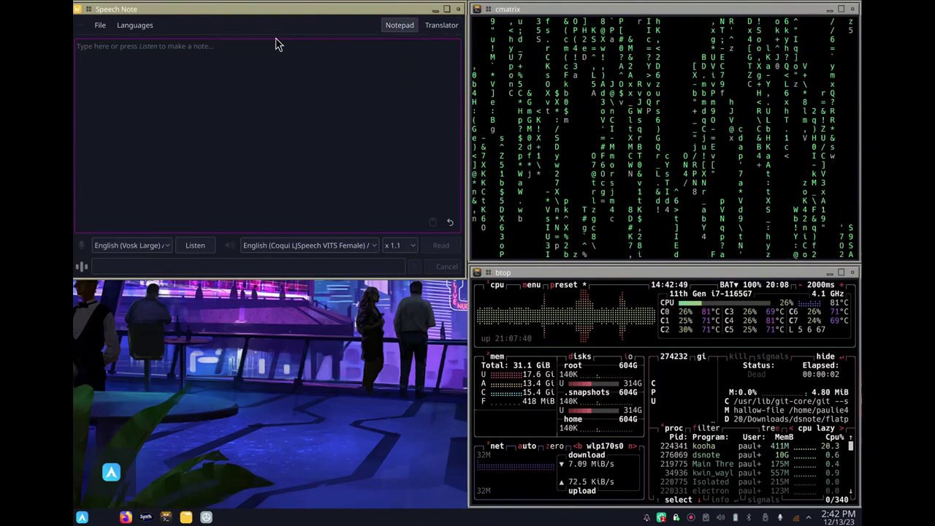
Step: Look over the notepad's options for opening, transcribing, saving and exporting files, then return to the translator
left_click(438, 34)
left_click(407, 30)
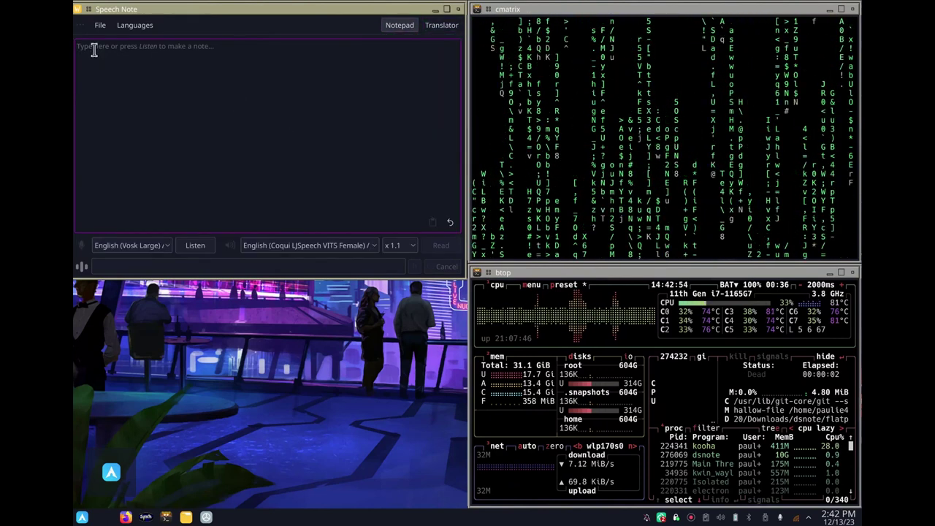
left_click(102, 28)
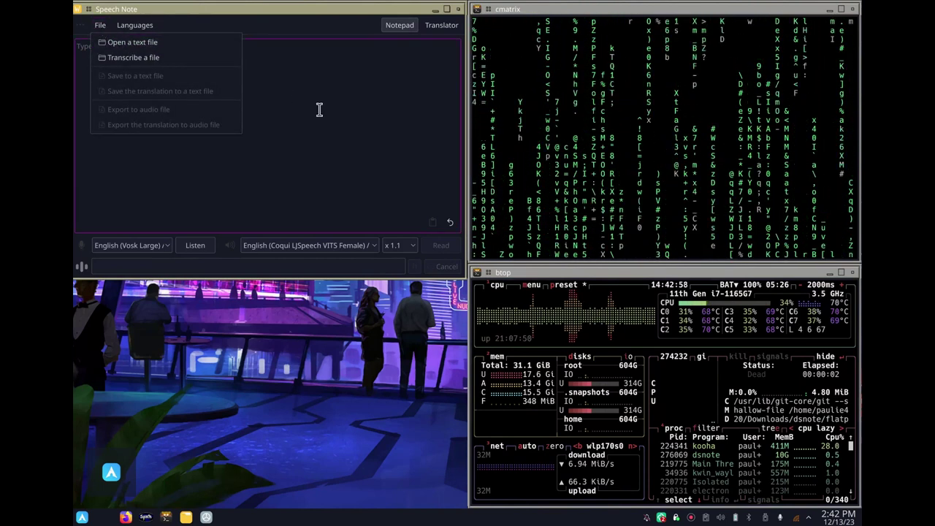
left_click(344, 123)
left_click(441, 25)
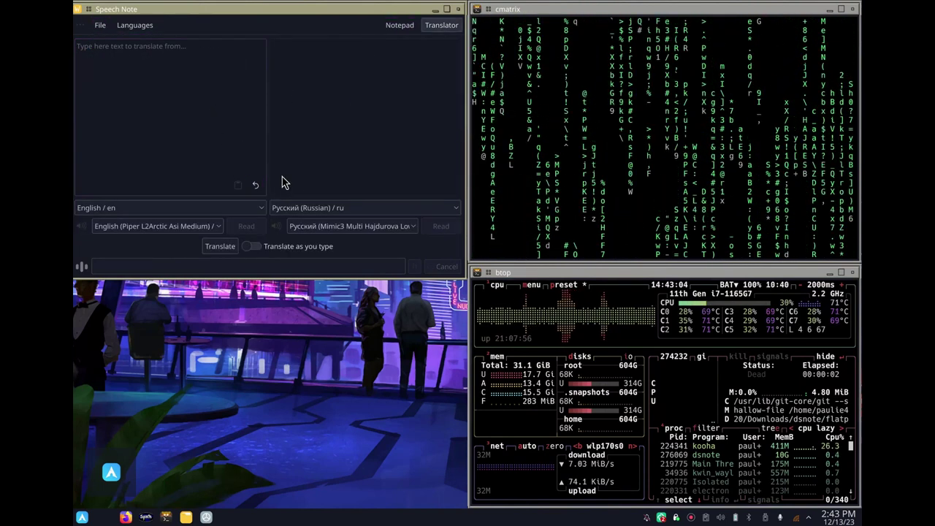